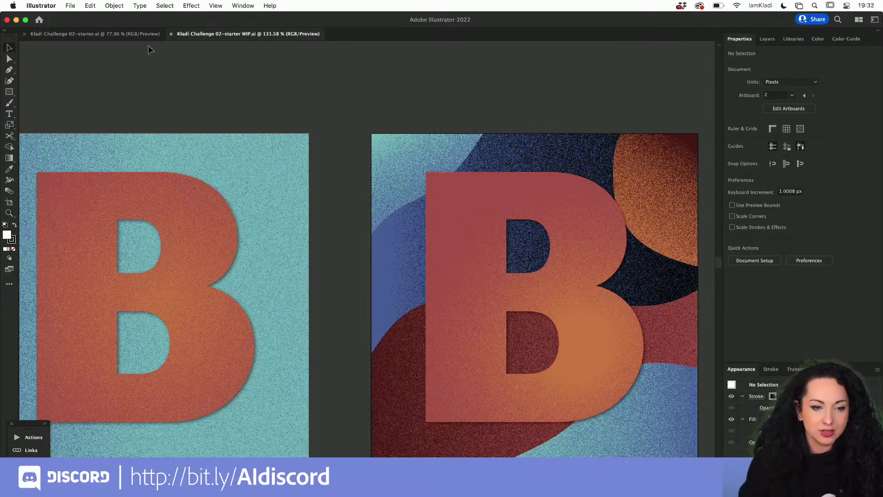
# Switch to the Kladi Challenge 02-starter.ai document and examine the brief, reference photo, letter B, colour swatches and blank artboard.
pyautogui.click(124, 37)
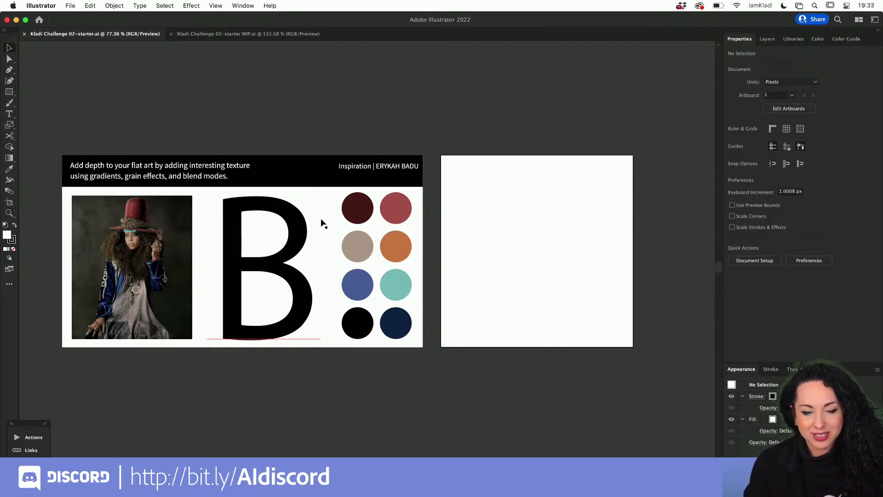
pyautogui.scroll(5, 424, 178)
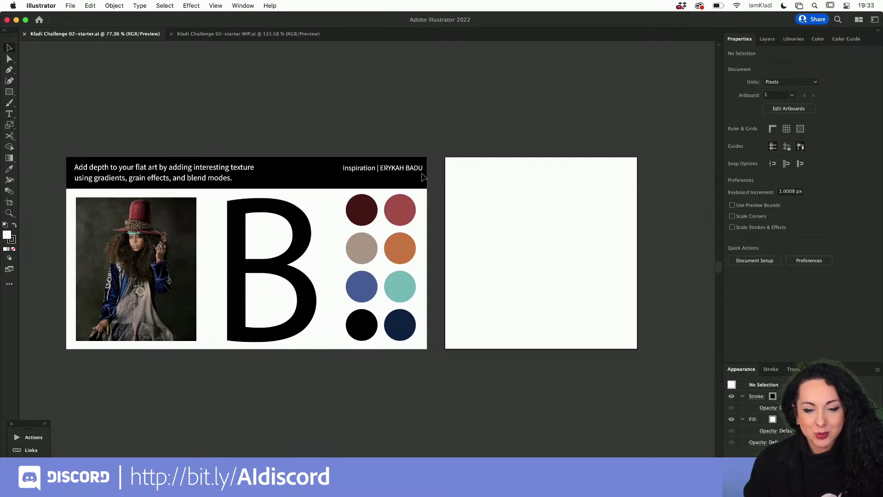
pyautogui.scroll(-4, 424, 177)
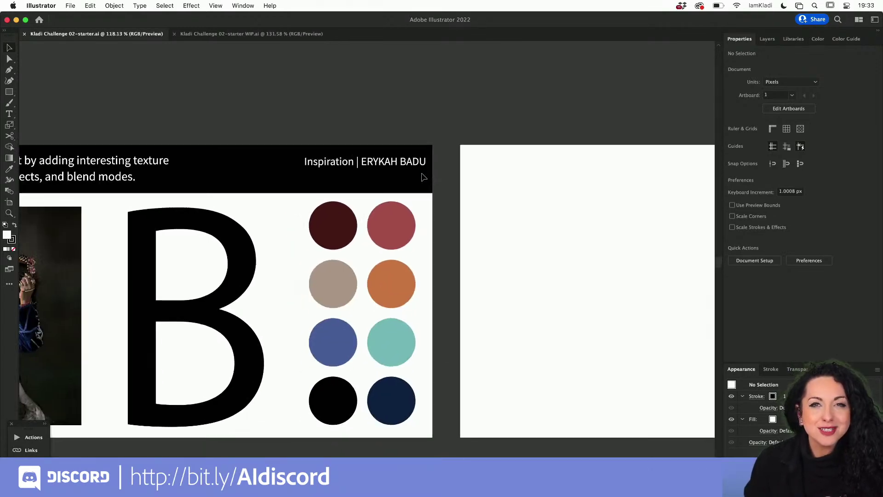
pyautogui.hscroll(-3, 423, 177)
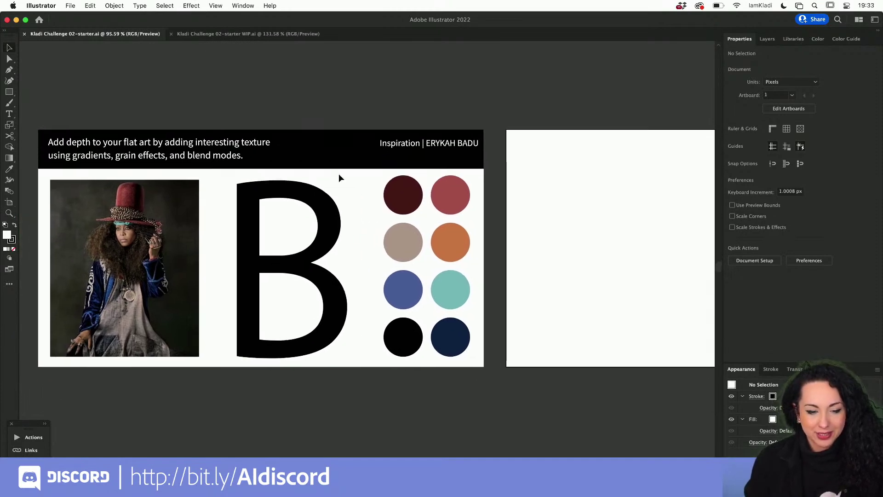
pyautogui.scroll(5, 202, 259)
pyautogui.scroll(-3, 202, 261)
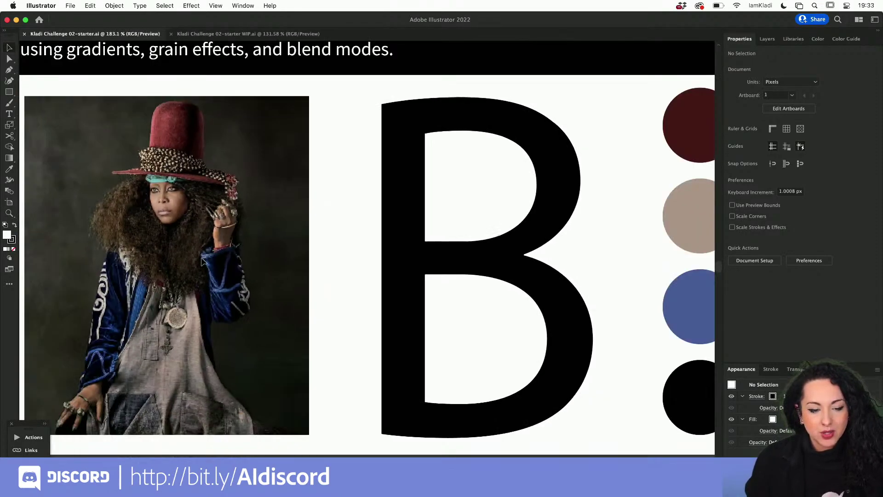
pyautogui.hscroll(2, 202, 261)
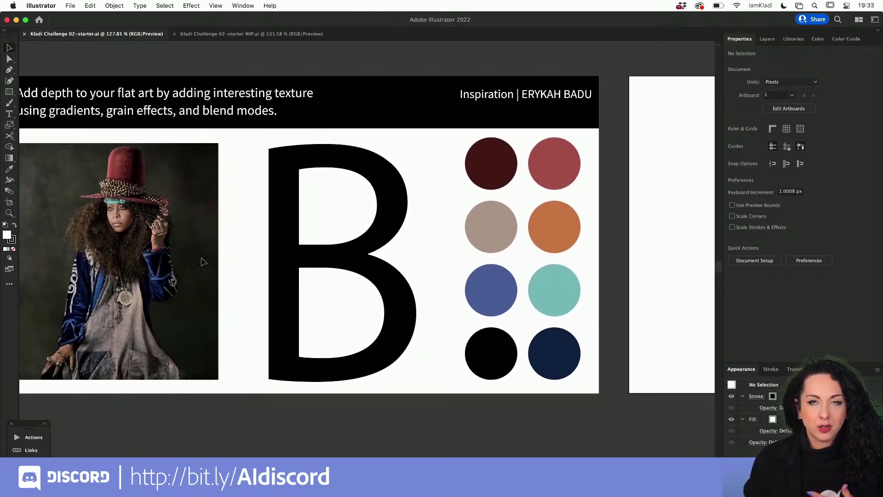
pyautogui.hscroll(2, 201, 259)
pyautogui.scroll(2, 202, 260)
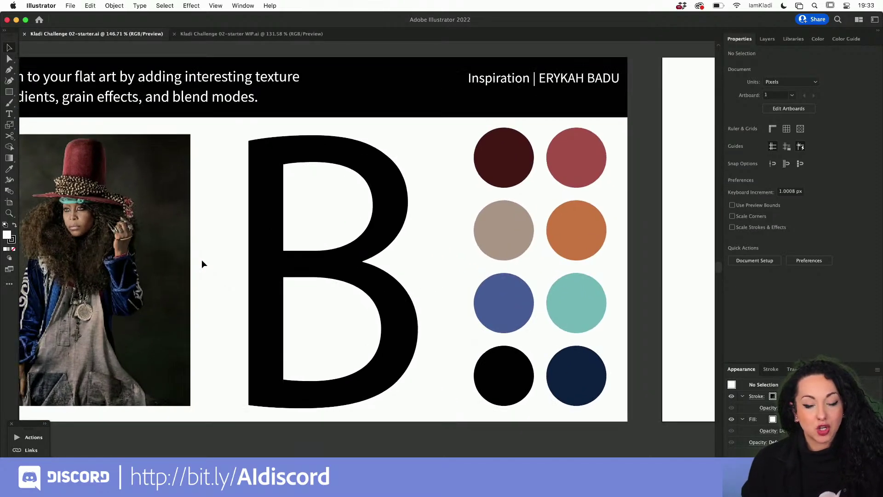
pyautogui.scroll(-2, 203, 264)
pyautogui.hscroll(2, 202, 263)
pyautogui.hscroll(2, 202, 263)
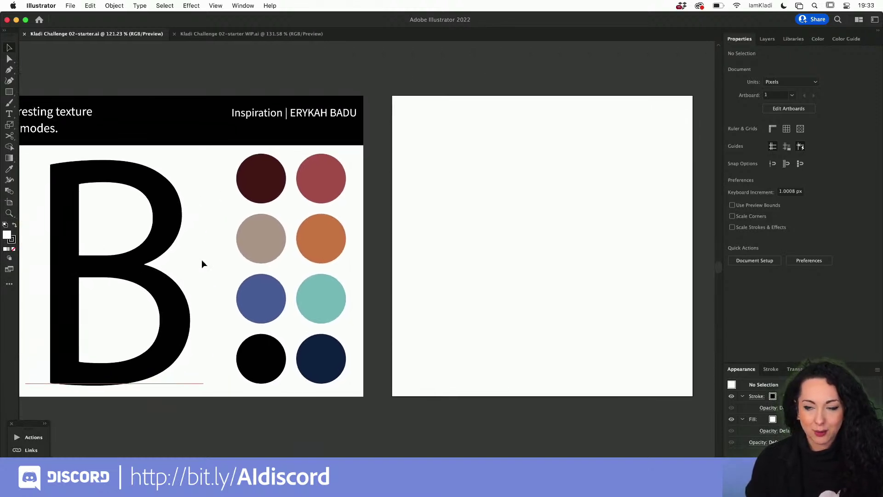
pyautogui.scroll(-2, 284, 239)
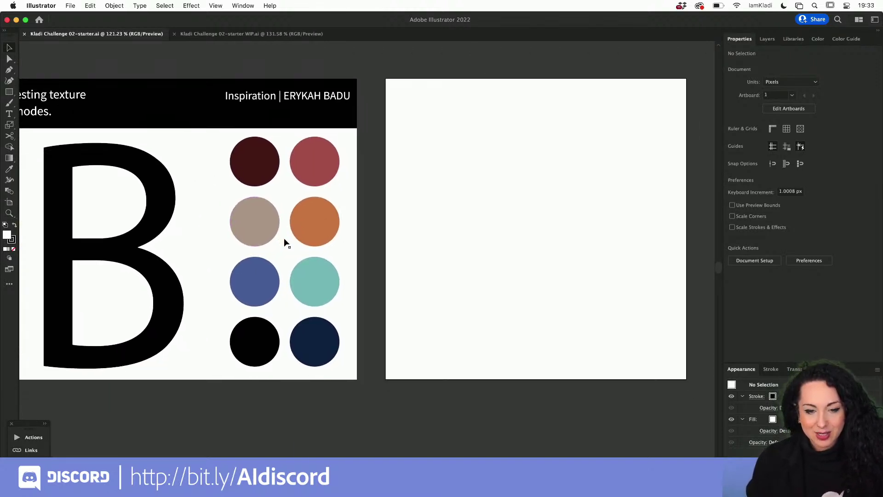
# Duplicate the black letter B from the brief onto the blank square artboard and nudge the copy into place.
pyautogui.click(163, 214)
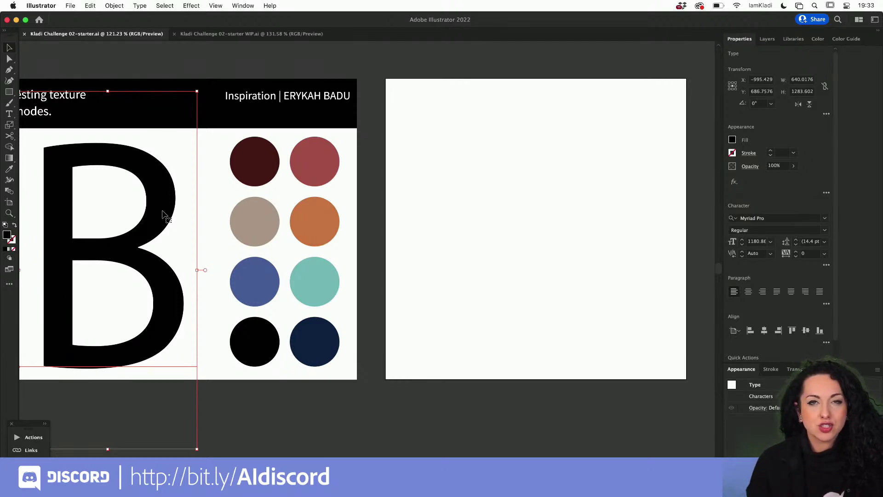
pyautogui.moveTo(190, 216); pyautogui.dragTo(581, 189)
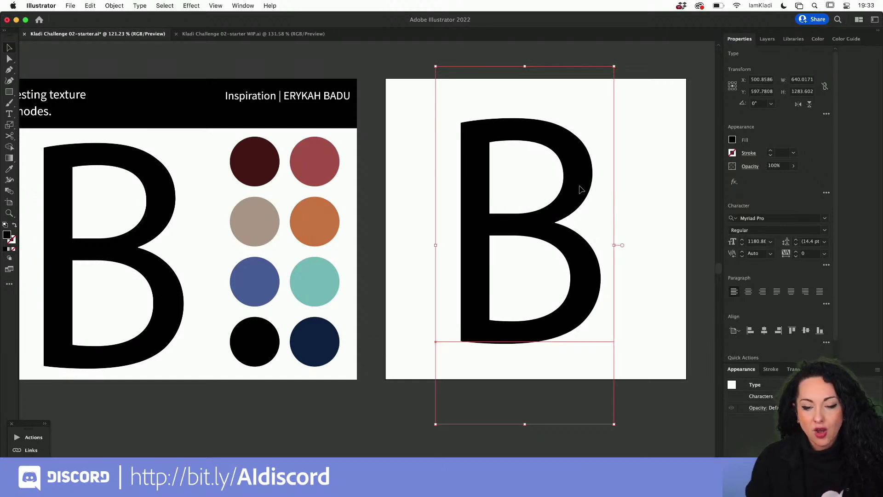
pyautogui.hscroll(3, 582, 189)
pyautogui.scroll(1, 582, 189)
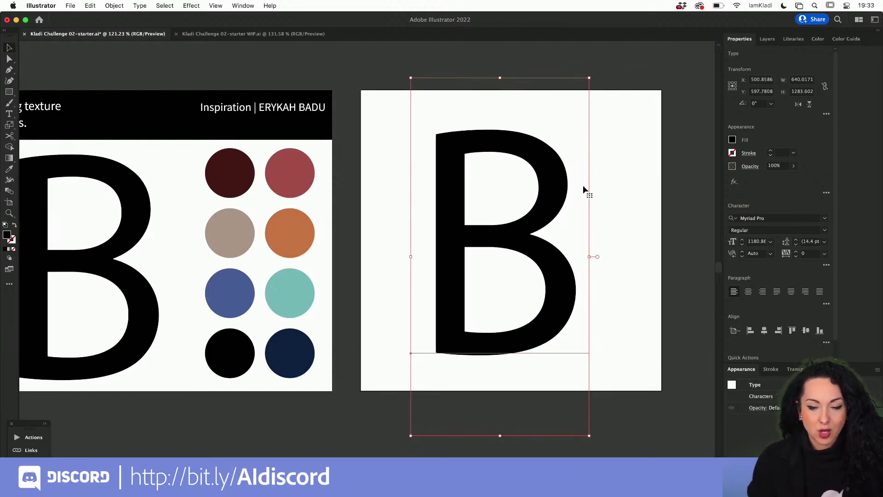
pyautogui.moveTo(584, 186); pyautogui.dragTo(587, 188)
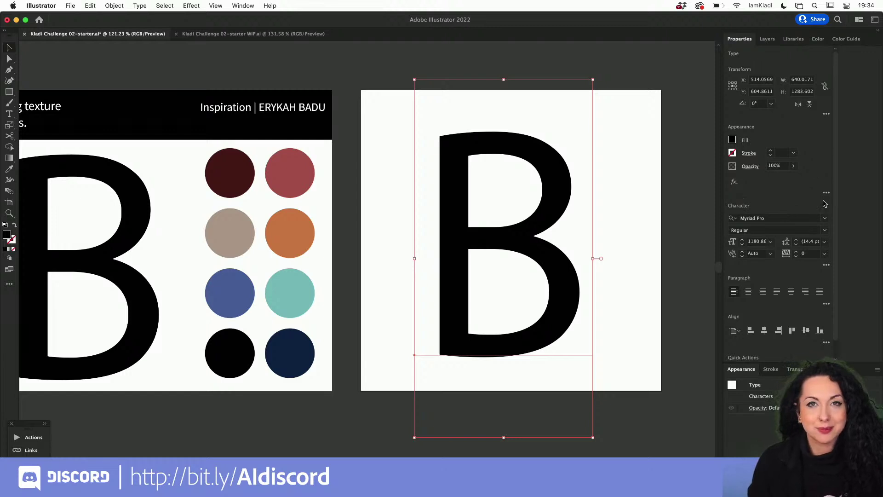
# Set the copied letter's font to Aktiv Grotesk Ex Black and reposition it within the square artboard.
pyautogui.click(824, 218)
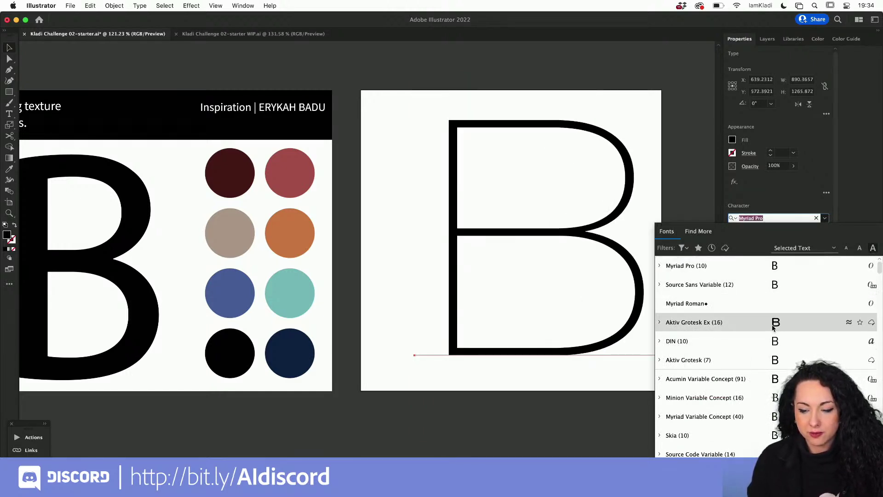
pyautogui.click(658, 323)
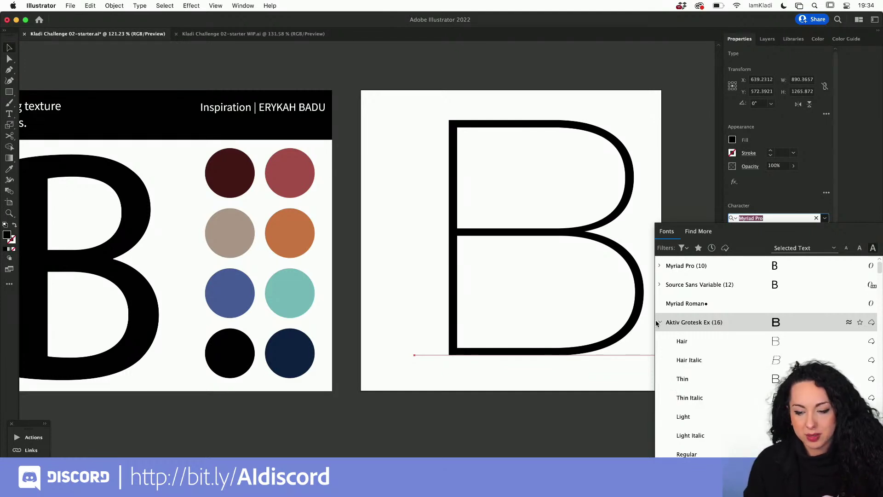
pyautogui.scroll(-5, 704, 368)
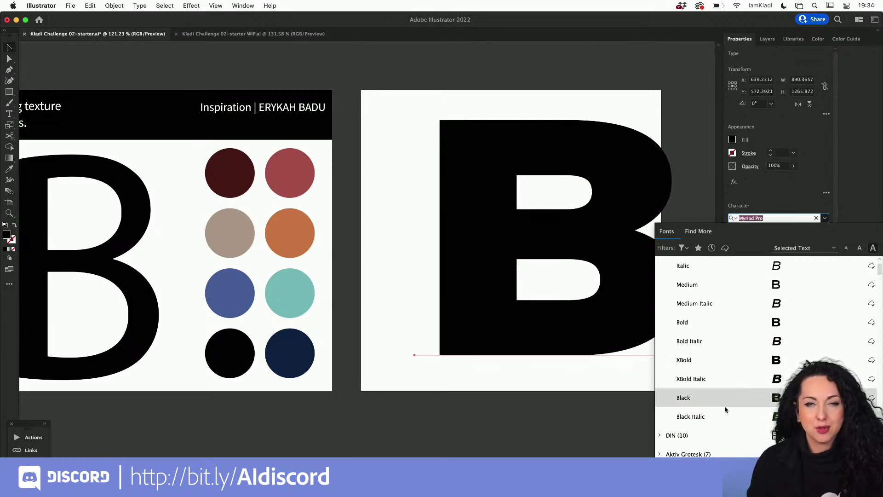
pyautogui.scroll(3, 725, 405)
pyautogui.scroll(4, 725, 406)
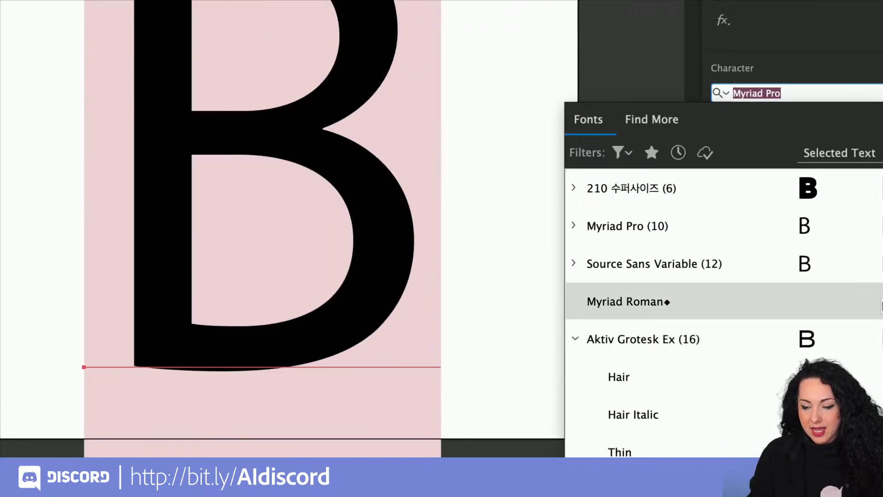
pyautogui.scroll(-3, 828, 299)
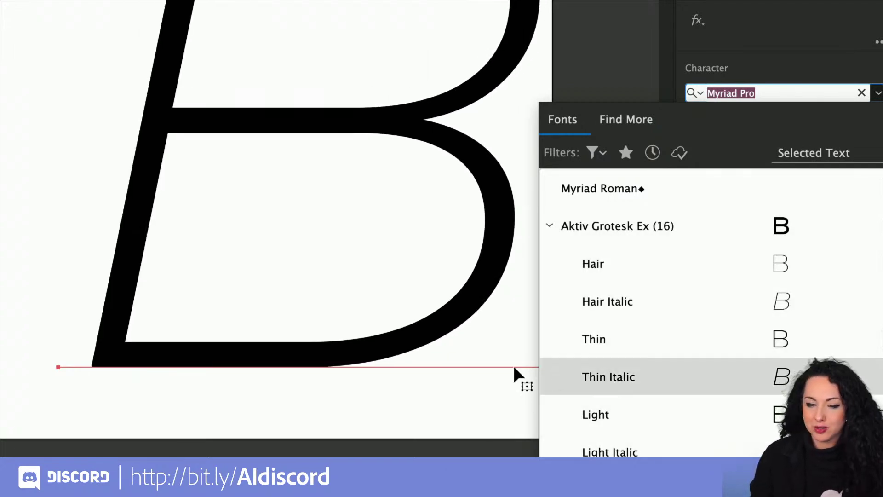
pyautogui.scroll(-3, 437, 342)
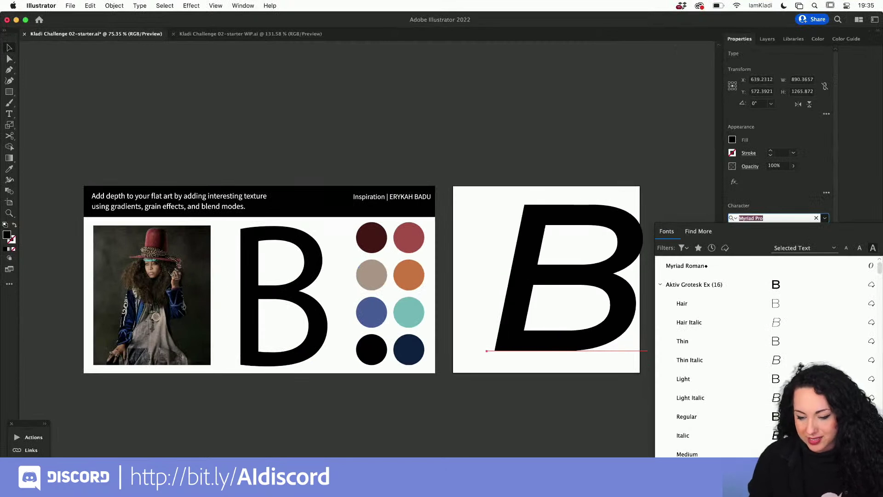
pyautogui.scroll(-5, 737, 358)
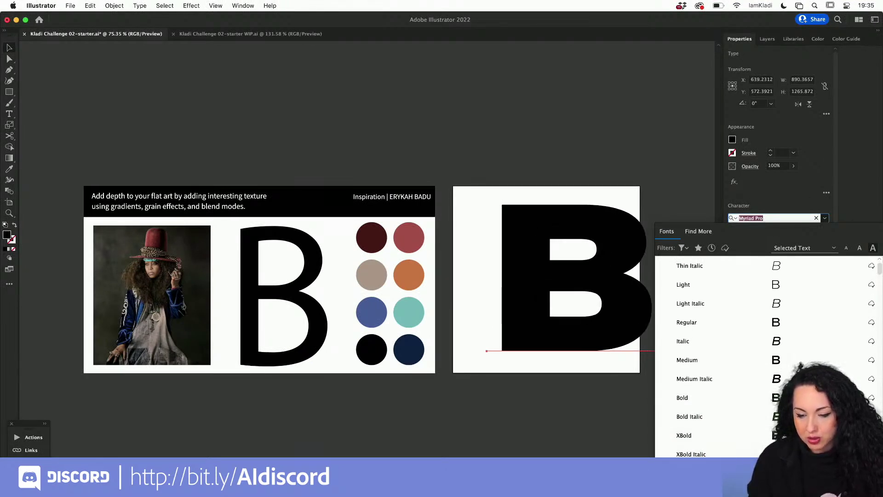
pyautogui.click(691, 473)
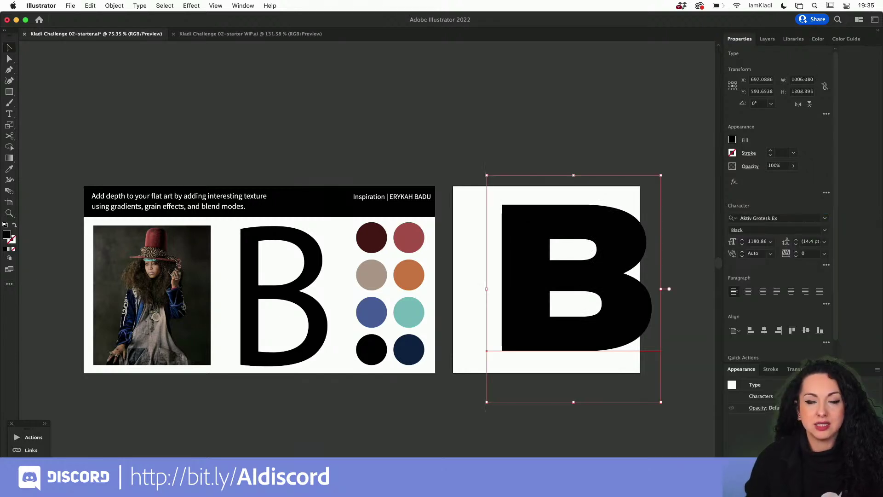
pyautogui.moveTo(635, 333); pyautogui.dragTo(610, 337)
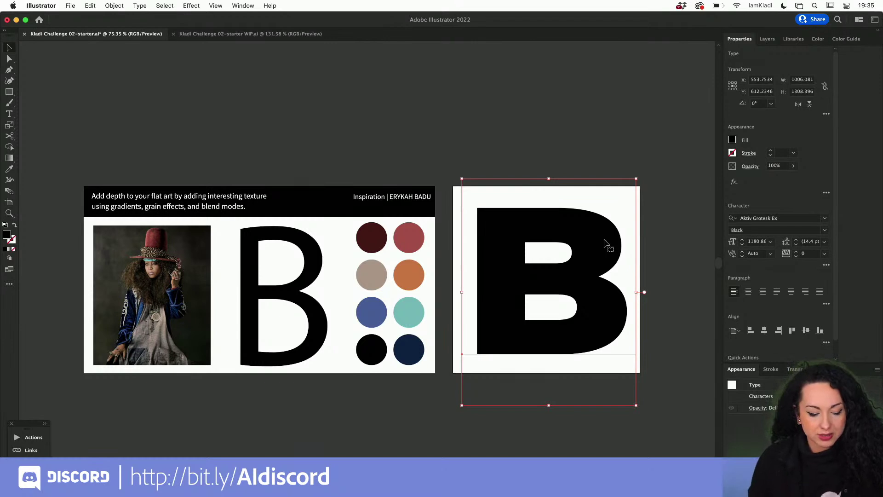
# Convert the bold B to outlines and compare it with the original live-text B in Outline view.
pyautogui.press('super+shift+o')
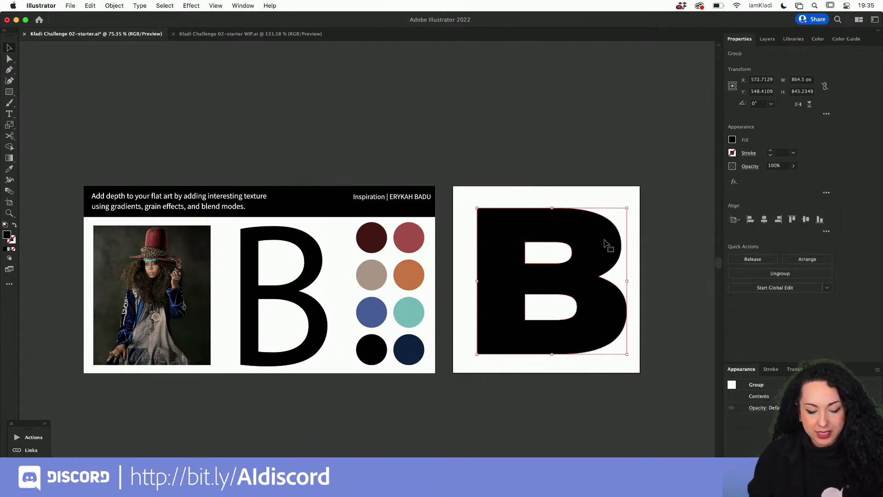
pyautogui.press('super+y')
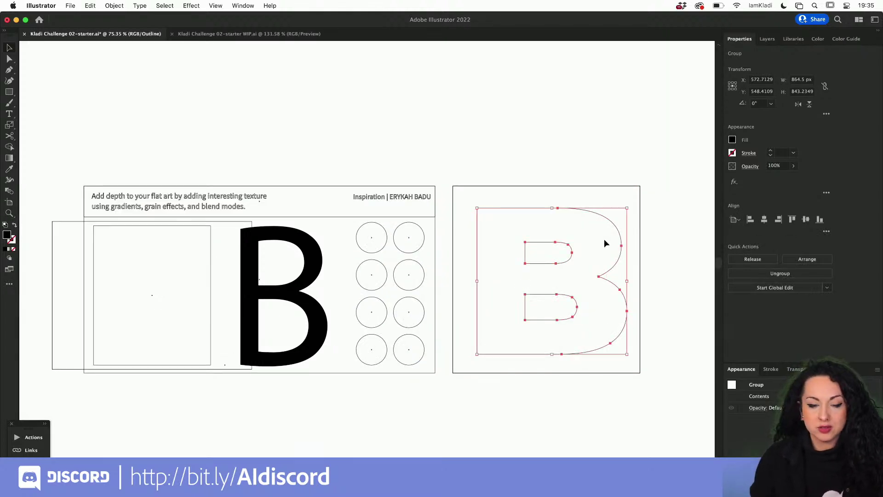
pyautogui.click(313, 285)
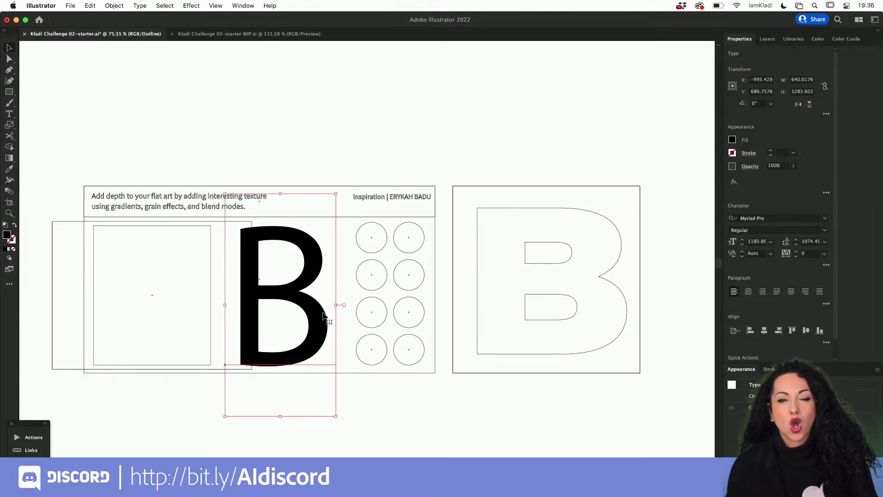
# Enlarge the outlined B to about 869 by 848 px, return to Preview view and adjust the letter's position on the artboard.
pyautogui.click(493, 209)
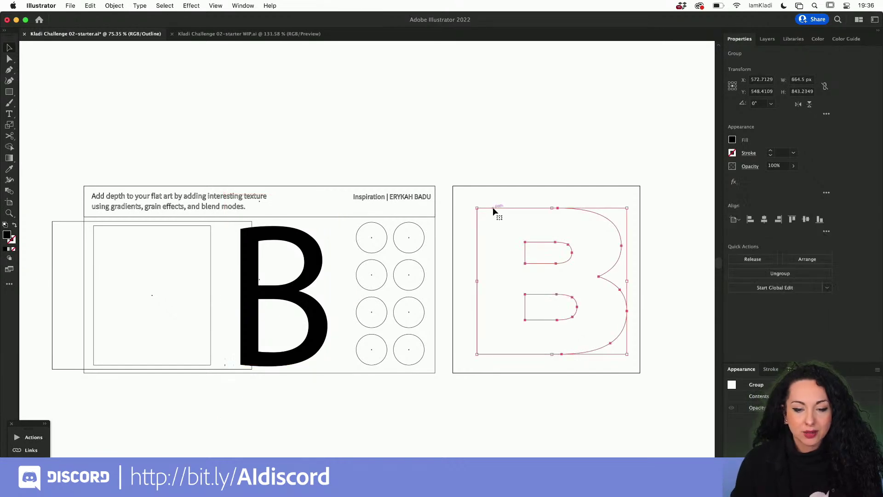
pyautogui.moveTo(493, 208); pyautogui.dragTo(489, 208)
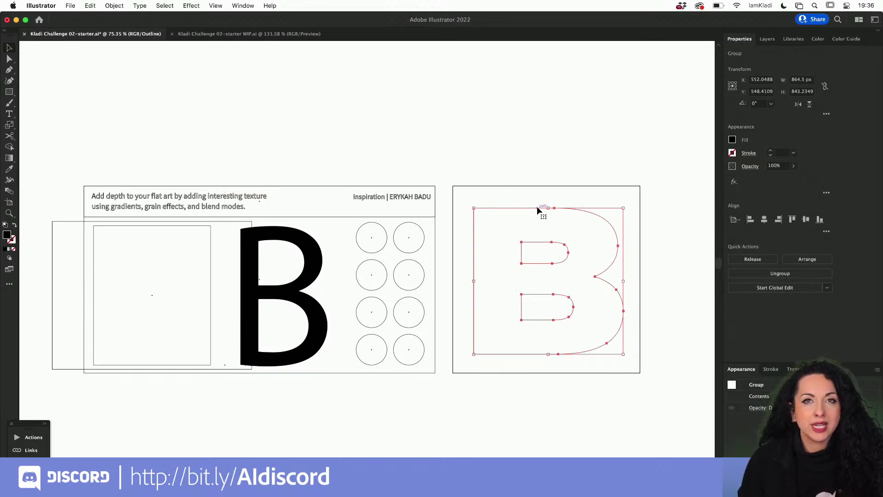
pyautogui.moveTo(624, 208)
pyautogui.mouseDown()
pyautogui.moveTo(681, 134)
pyautogui.moveTo(616, 224)
pyautogui.moveTo(636, 210)
pyautogui.mouseUp()
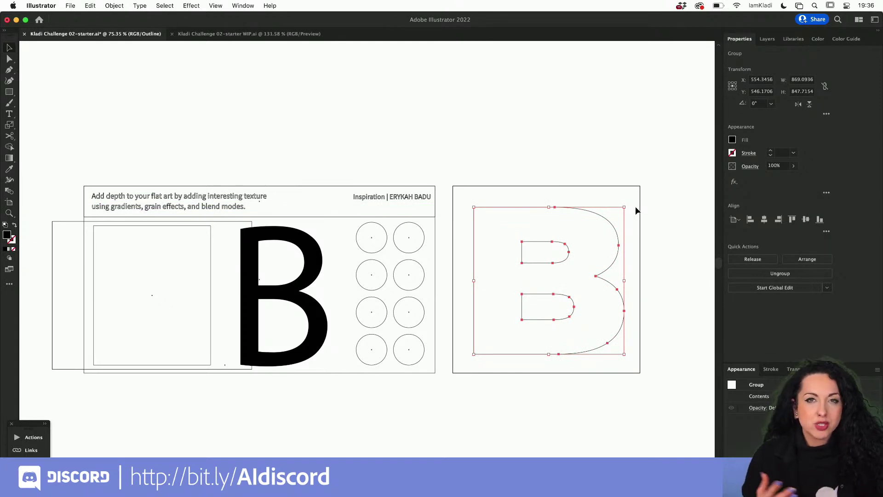
pyautogui.click(626, 177)
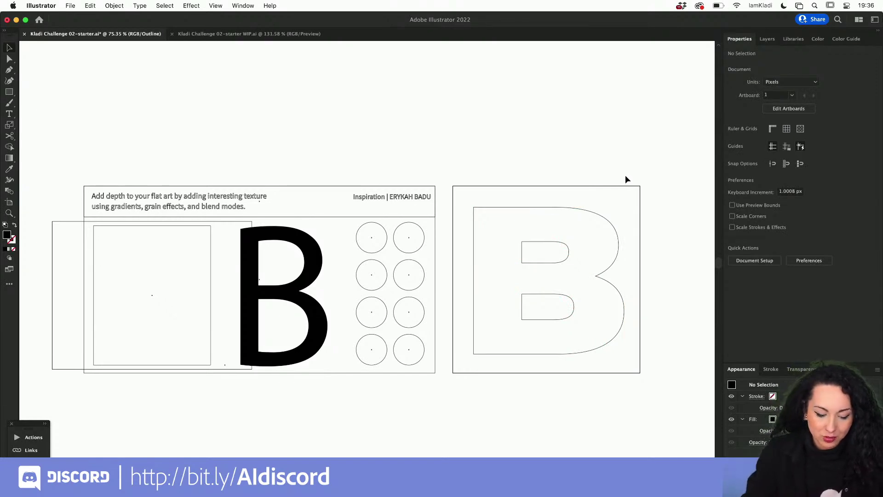
pyautogui.press('super+y')
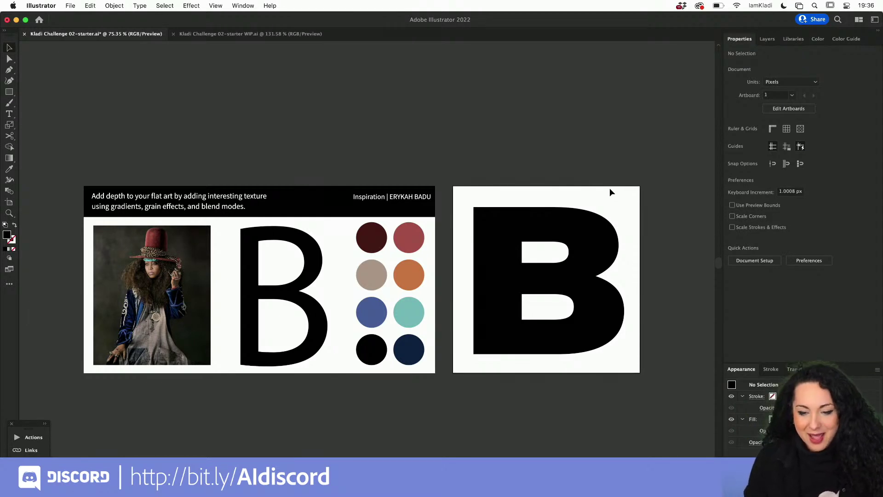
pyautogui.click(609, 220)
pyautogui.moveTo(601, 234); pyautogui.dragTo(604, 234)
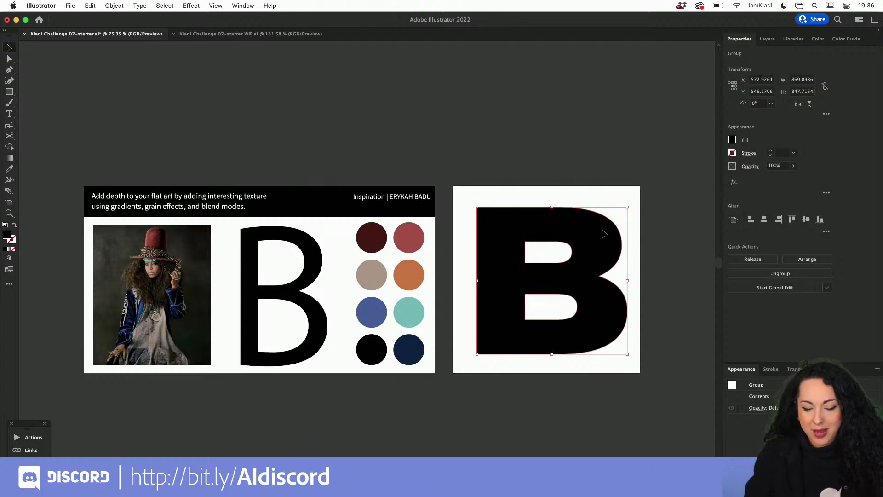
# Fill the outlined B with the rosy red sampled from the palette's upper red circle using the Eyedropper tool.
pyautogui.press('i')
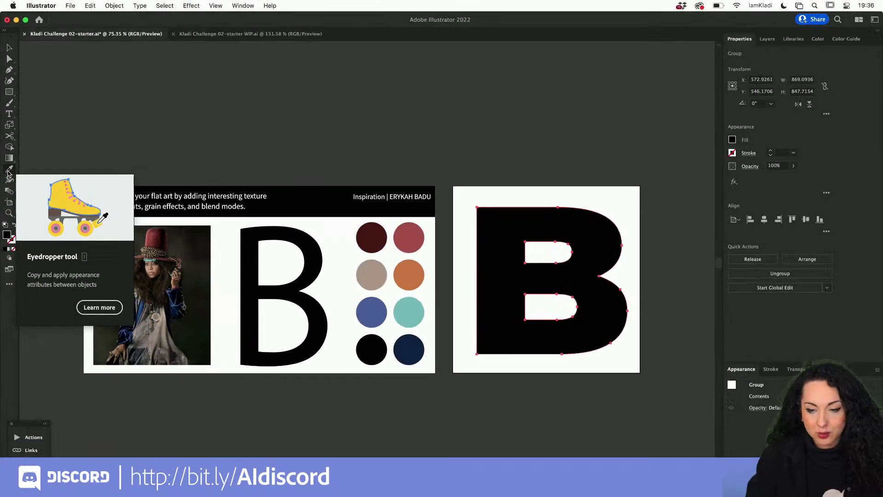
pyautogui.click(8, 170)
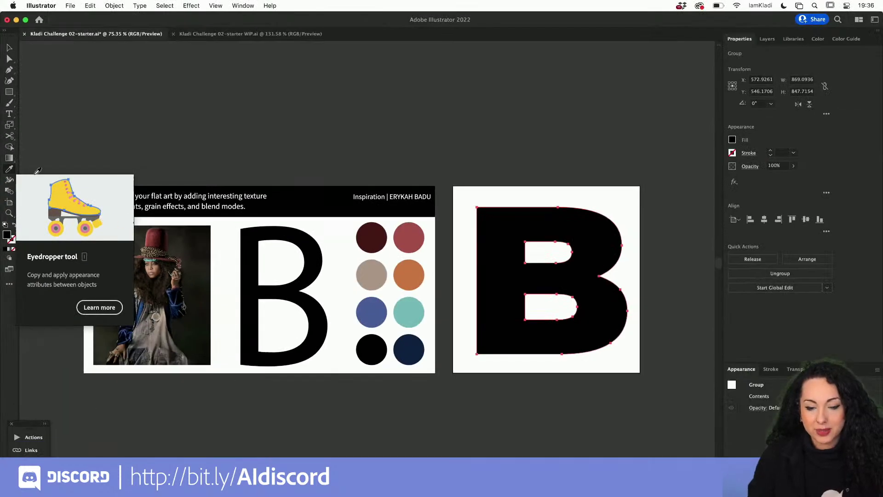
pyautogui.click(420, 229)
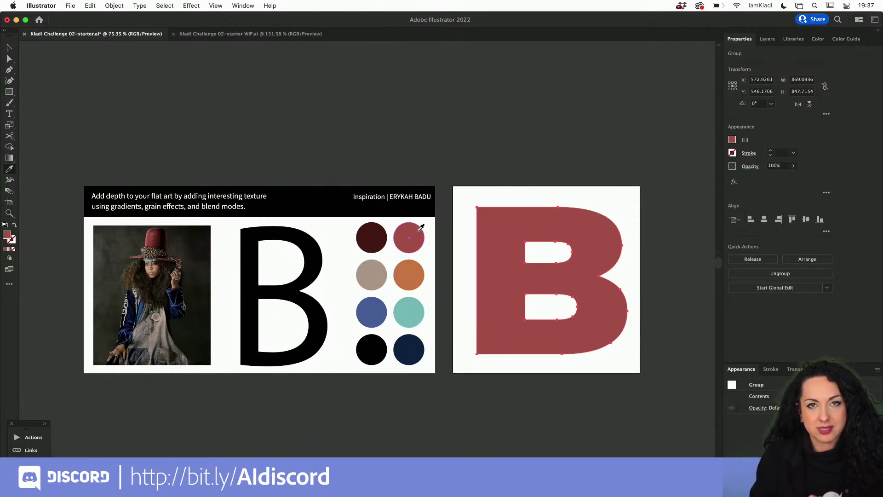
pyautogui.click(421, 228)
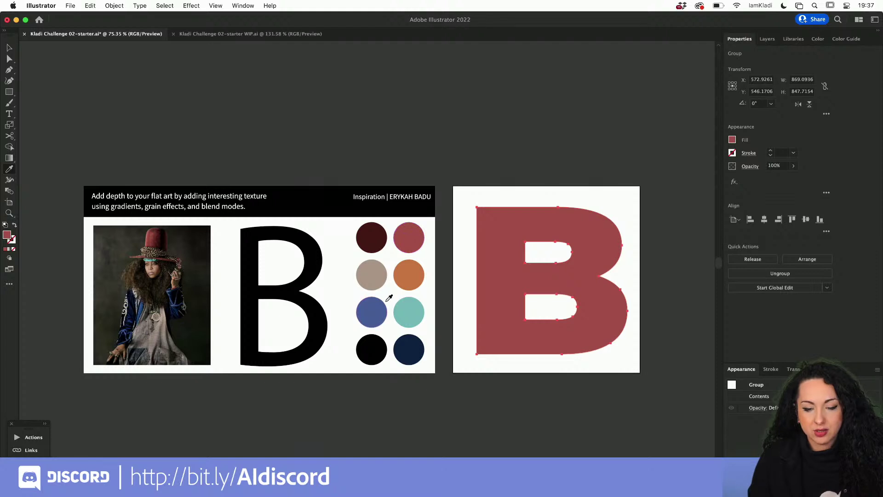
# Draw a rectangle covering the entire square artboard on the Background layer.
pyautogui.press('v')
pyautogui.press('v')
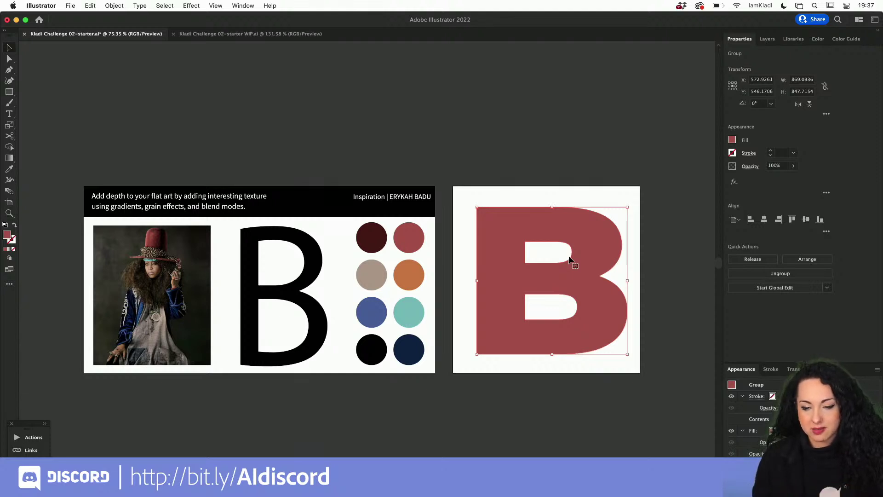
pyautogui.click(623, 172)
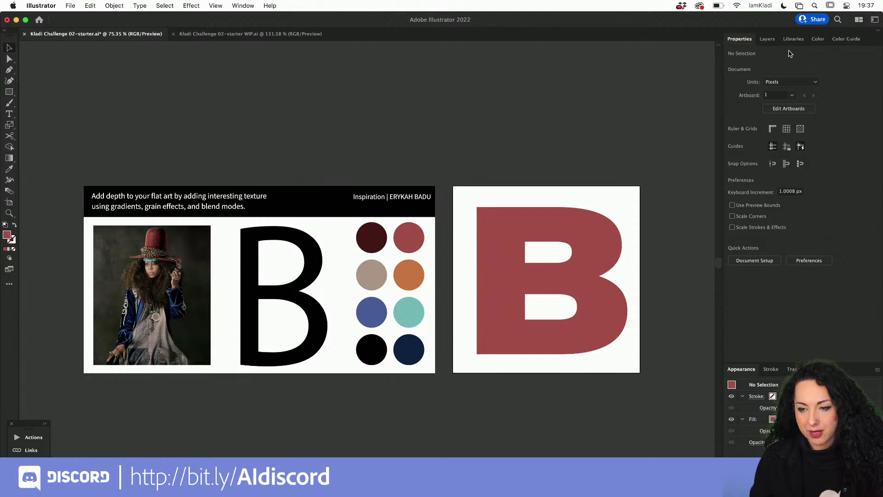
pyautogui.click(771, 42)
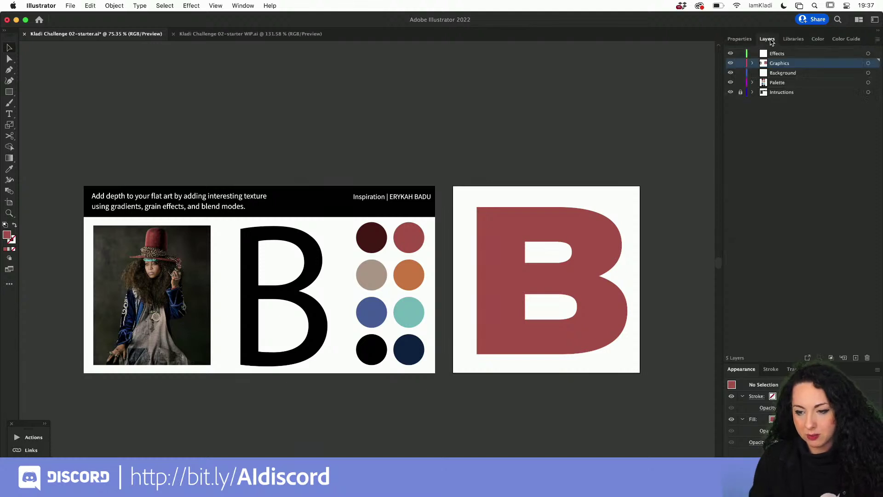
pyautogui.click(792, 76)
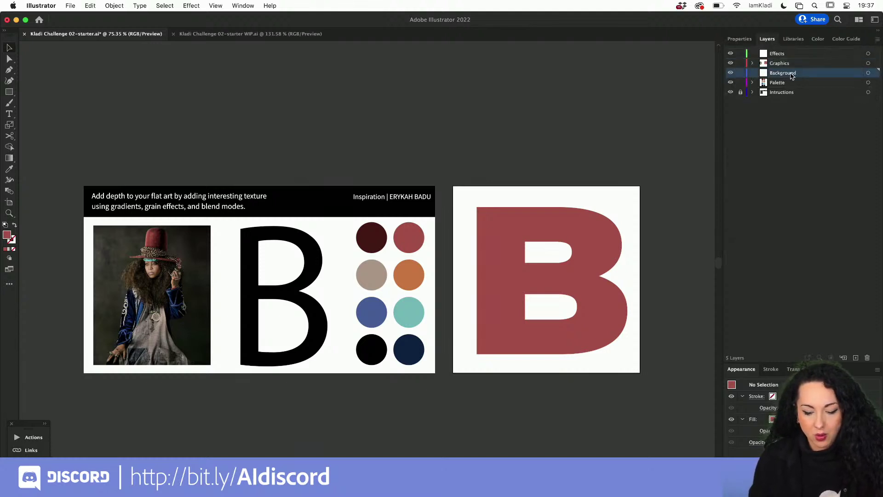
pyautogui.press('m')
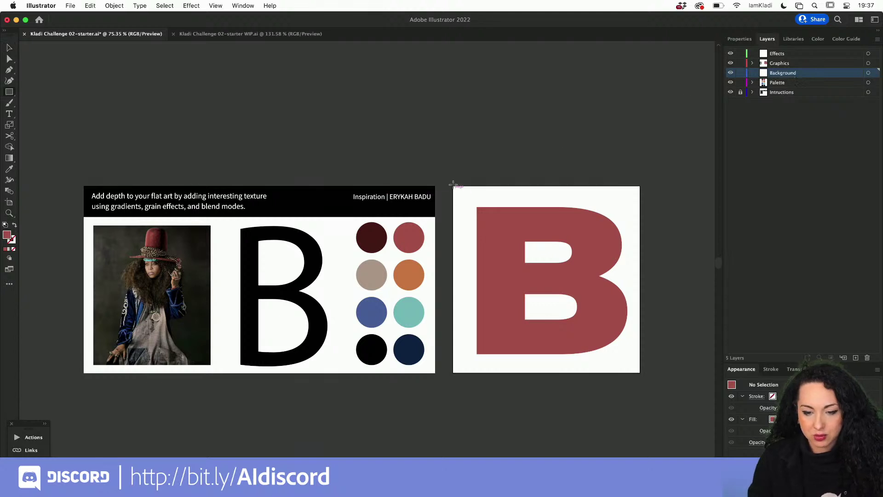
pyautogui.moveTo(453, 186); pyautogui.dragTo(639, 371)
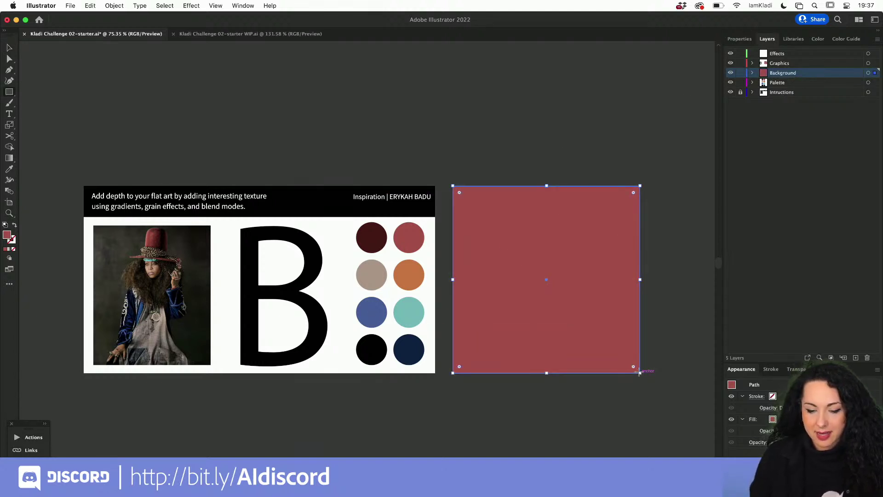
# Fill the background rectangle with the teal sampled from the palette using the Eyedropper tool and deselect it.
pyautogui.press('i')
pyautogui.click(411, 308)
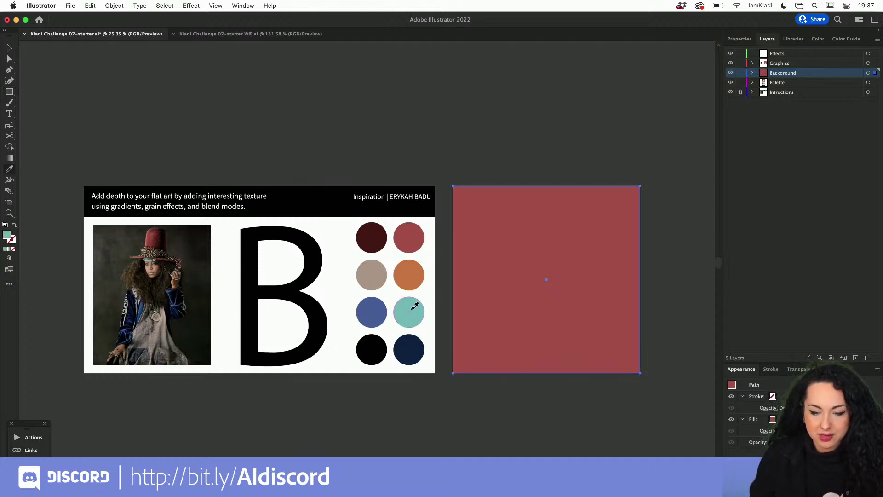
pyautogui.press('v')
pyautogui.click(641, 113)
# Lock the Background layer.
pyautogui.scroll(5, 604, 186)
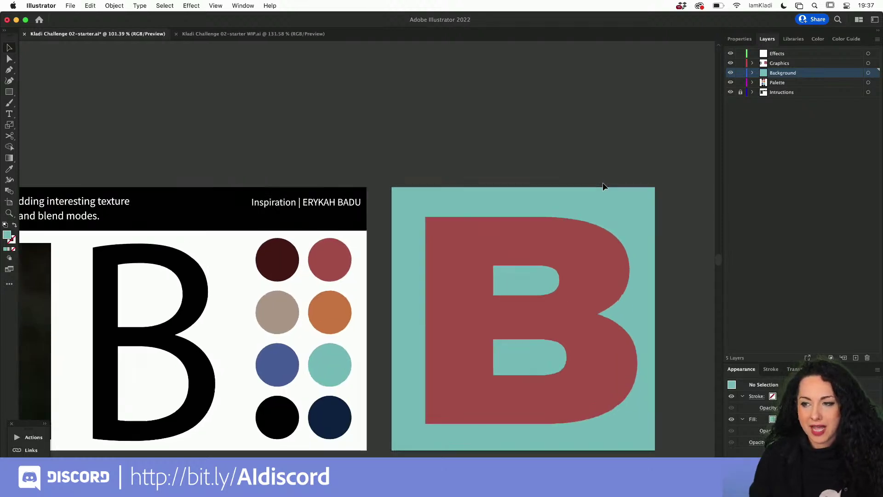
pyautogui.scroll(-2, 602, 182)
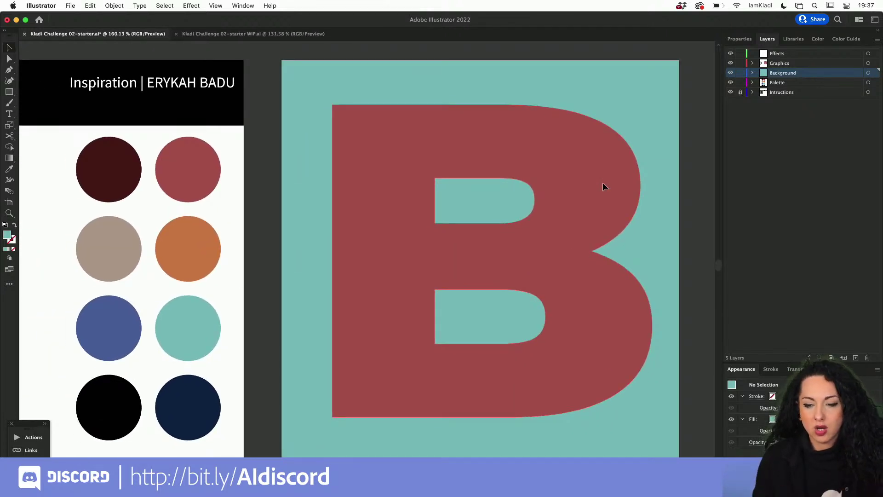
pyautogui.scroll(-3, 603, 182)
pyautogui.scroll(-1, 604, 189)
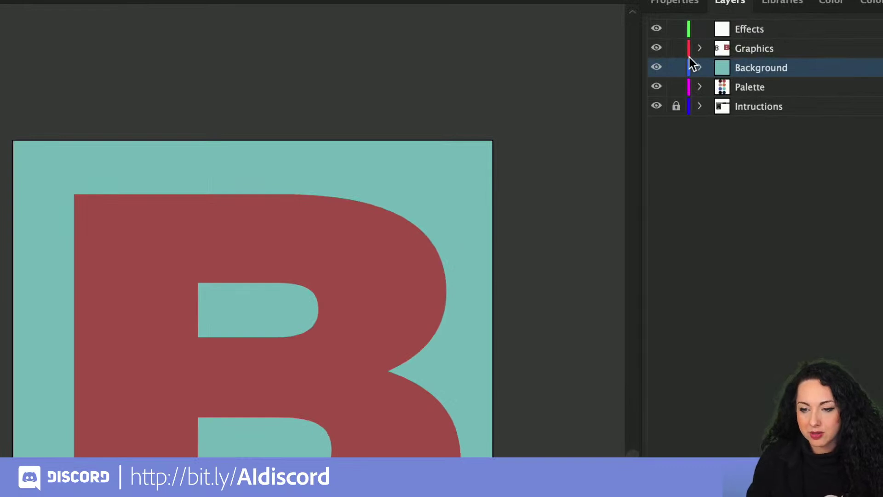
pyautogui.click(677, 68)
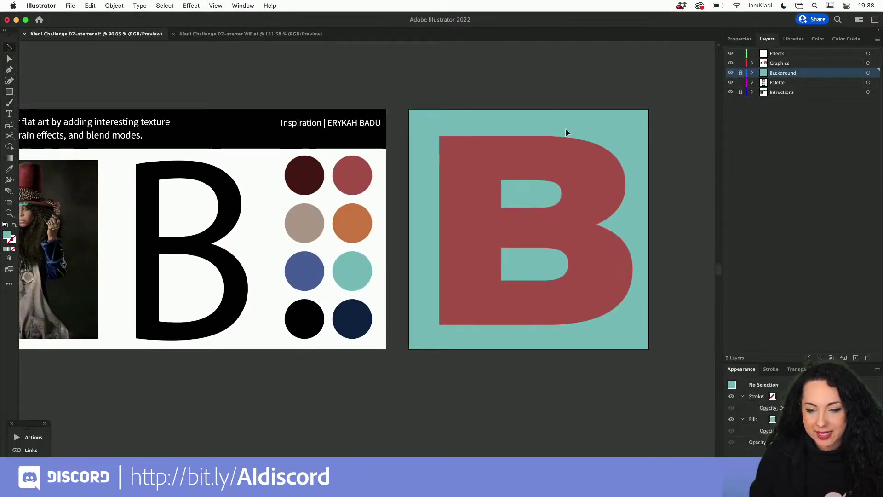
# Paste a copy of the red B in place in front of the original and expand the Graphics layer to list both groups.
pyautogui.click(396, 219)
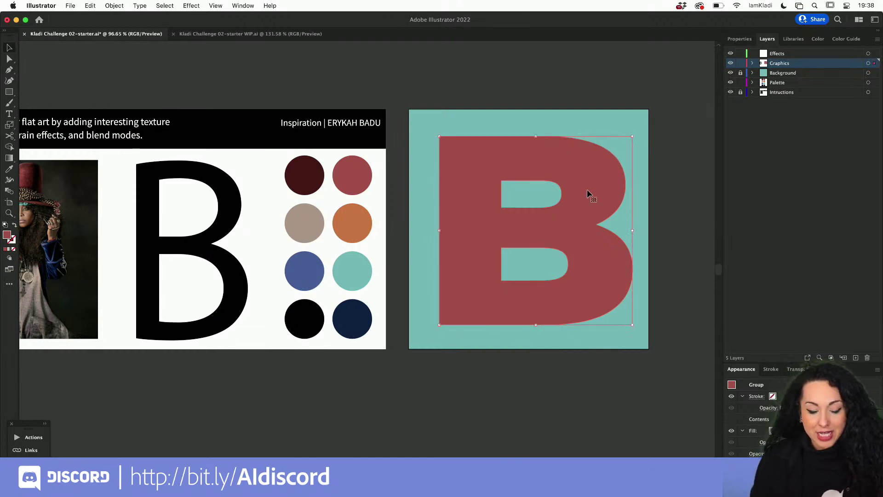
pyautogui.press('a')
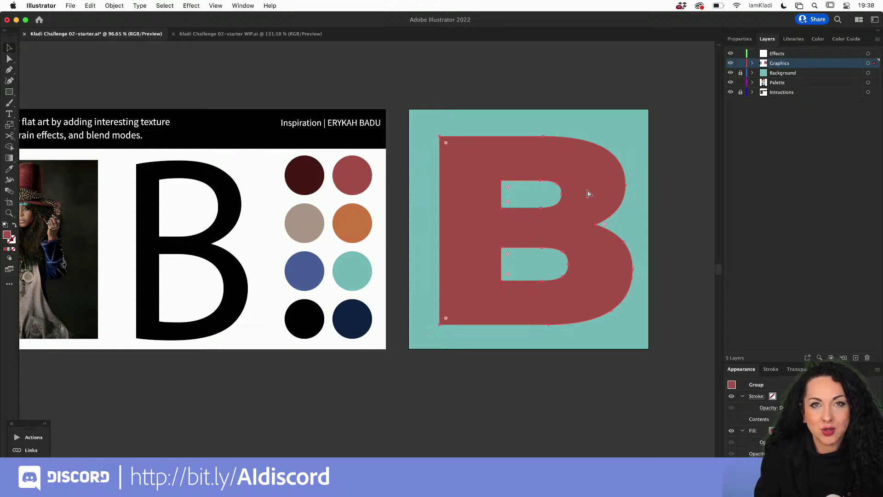
pyautogui.press('v')
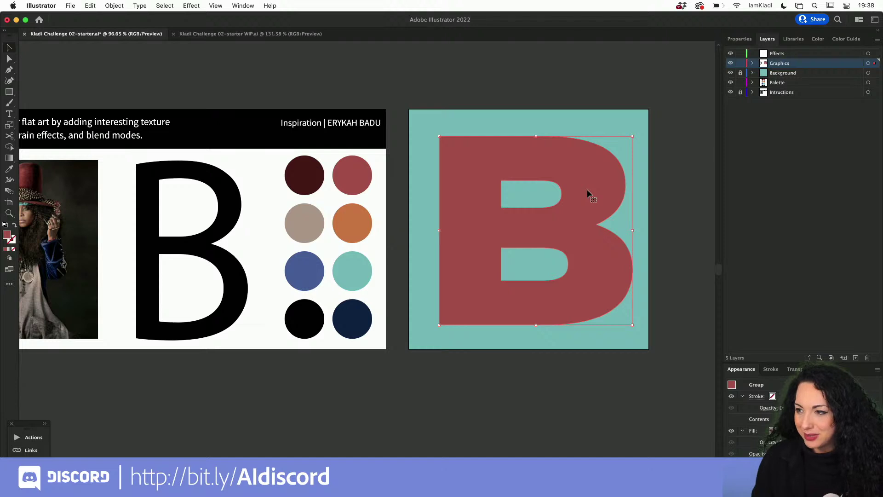
pyautogui.press('a')
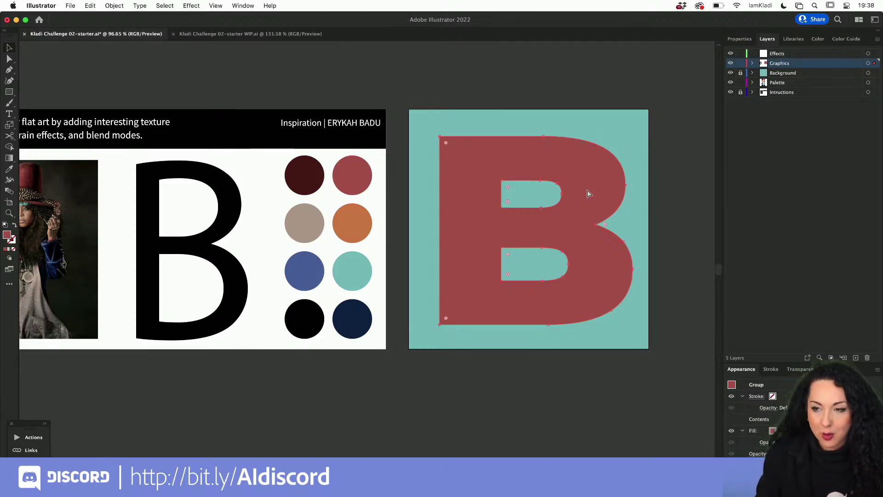
pyautogui.press('v')
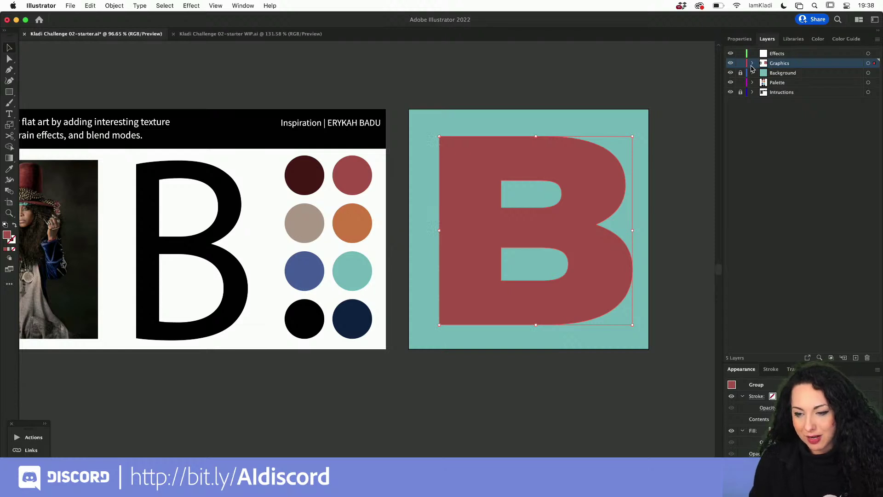
pyautogui.click(752, 64)
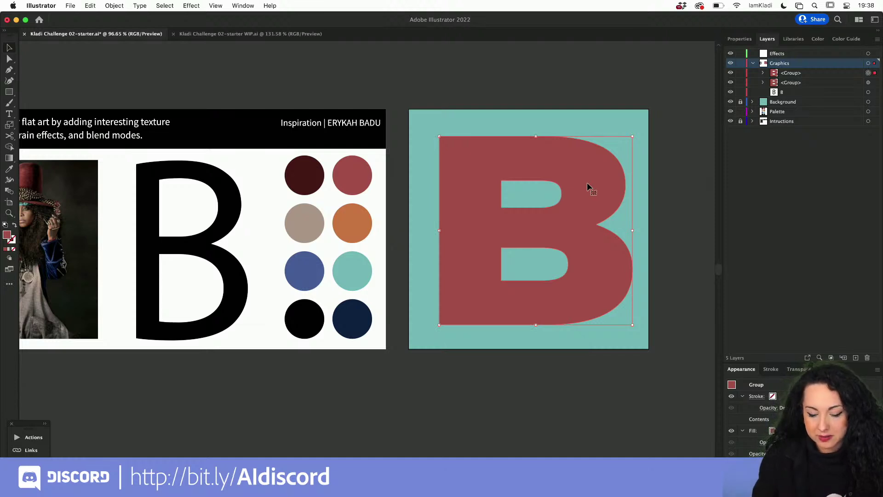
# Fill the front copy of the B with the palette's orange by sampling it in isolation mode, and return to the full artwork.
pyautogui.press('i')
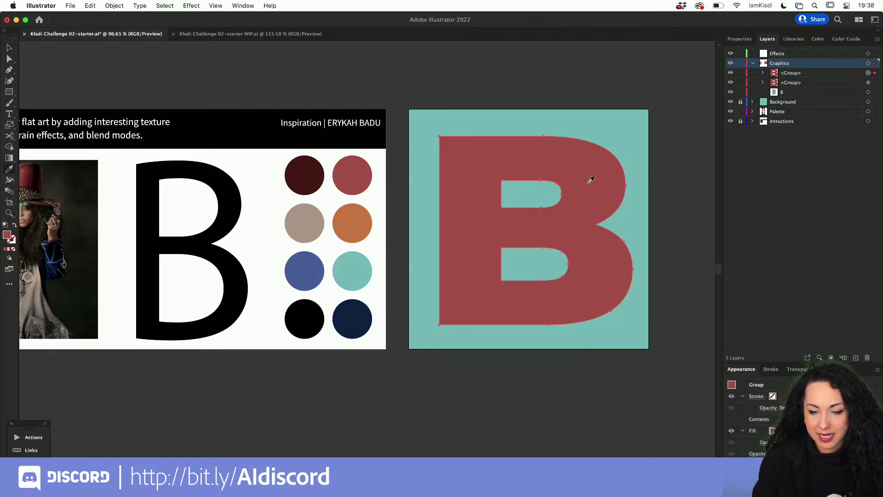
pyautogui.click(367, 219)
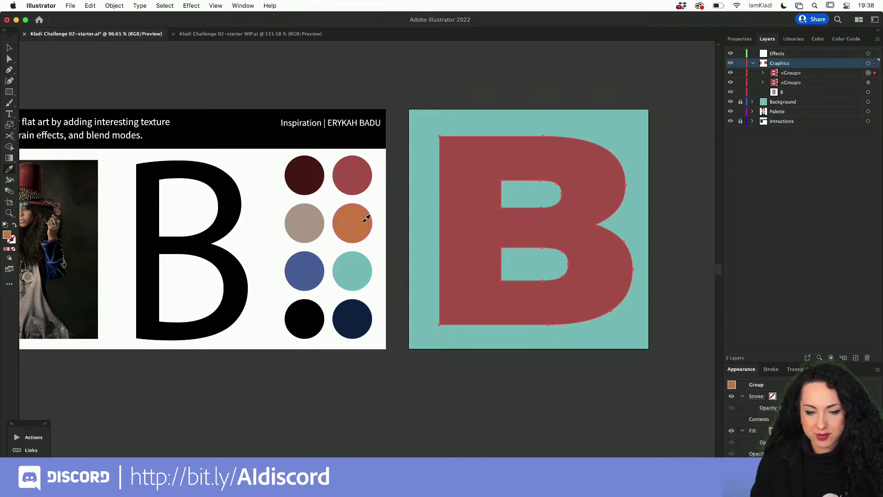
pyautogui.press('v')
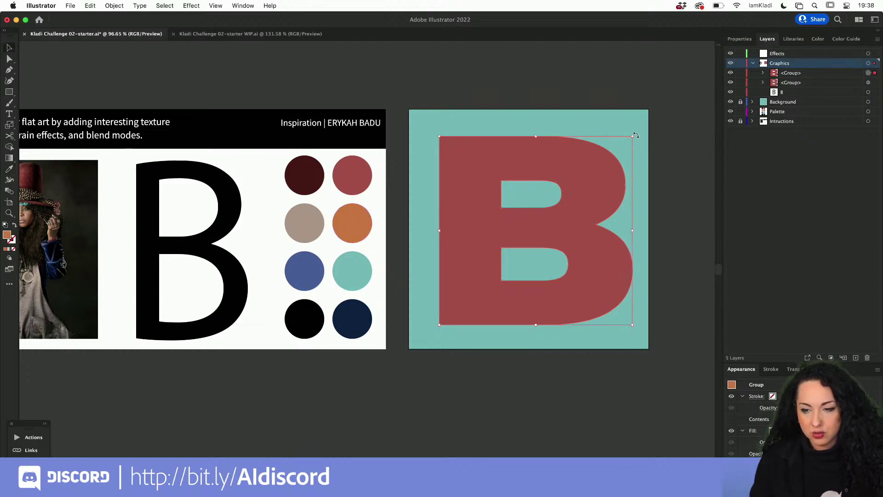
pyautogui.doubleClick(604, 163)
pyautogui.press('i')
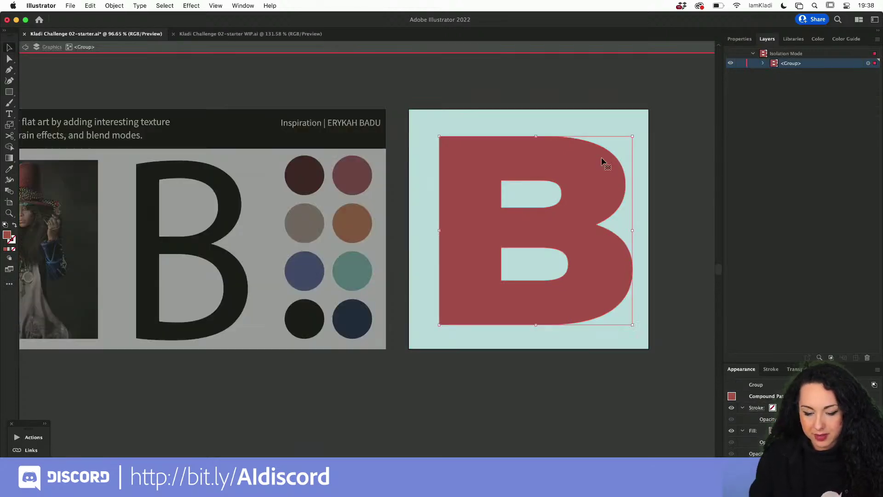
pyautogui.click(367, 222)
pyautogui.press('v')
pyautogui.doubleClick(637, 75)
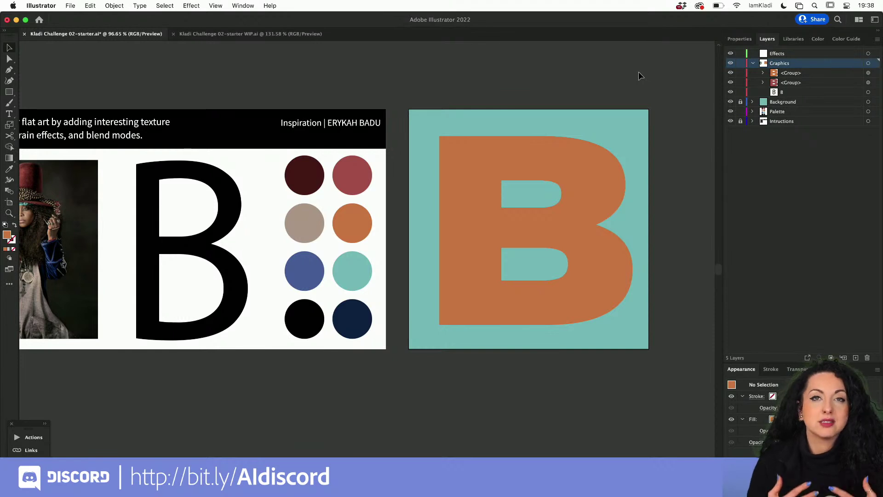
# Enter isolation mode on the orange B group and exit it again.
pyautogui.click(575, 186)
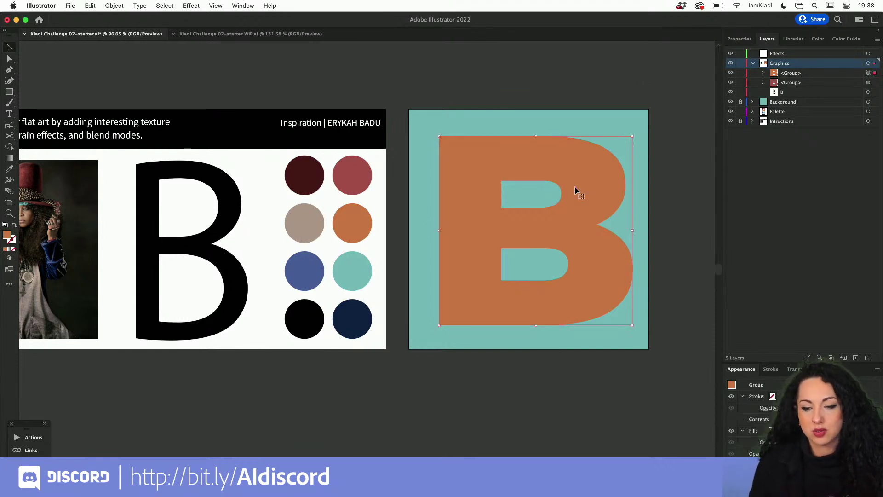
pyautogui.doubleClick(575, 186)
pyautogui.doubleClick(667, 119)
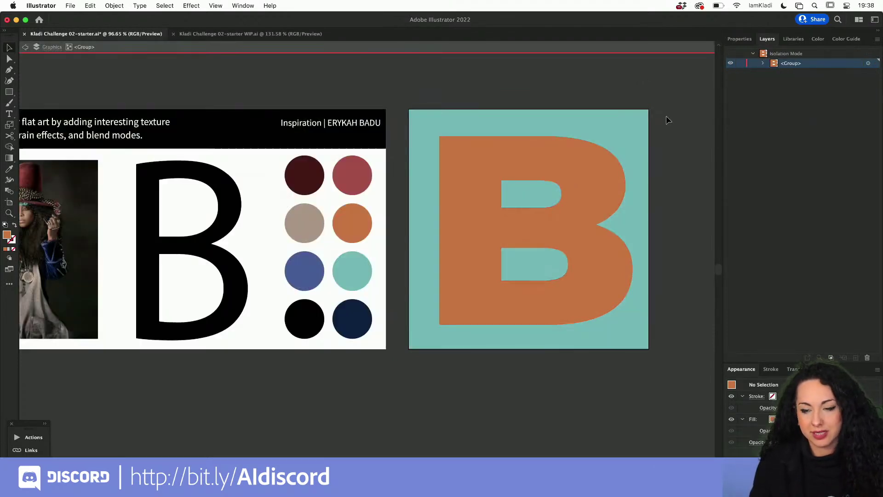
# Select the orange B, show the Transparency panel, and detach Transparency and Appearance as floating panels.
pyautogui.click(574, 194)
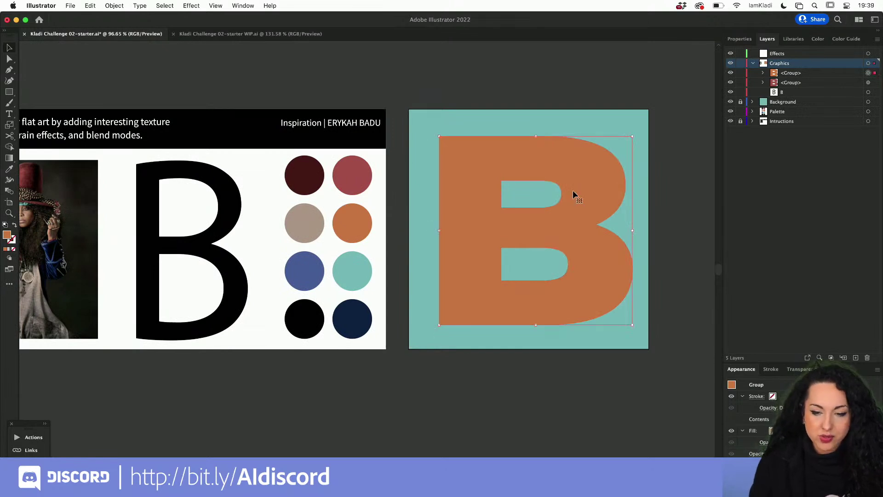
pyautogui.click(244, 7)
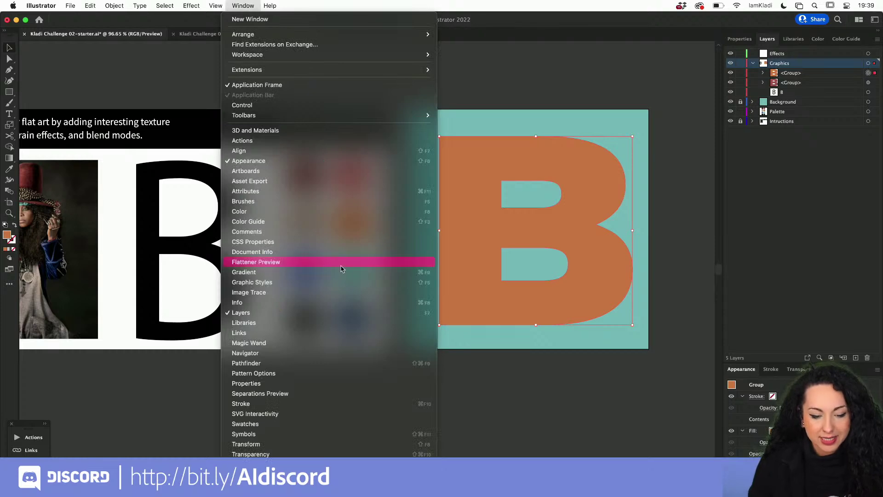
pyautogui.click(312, 455)
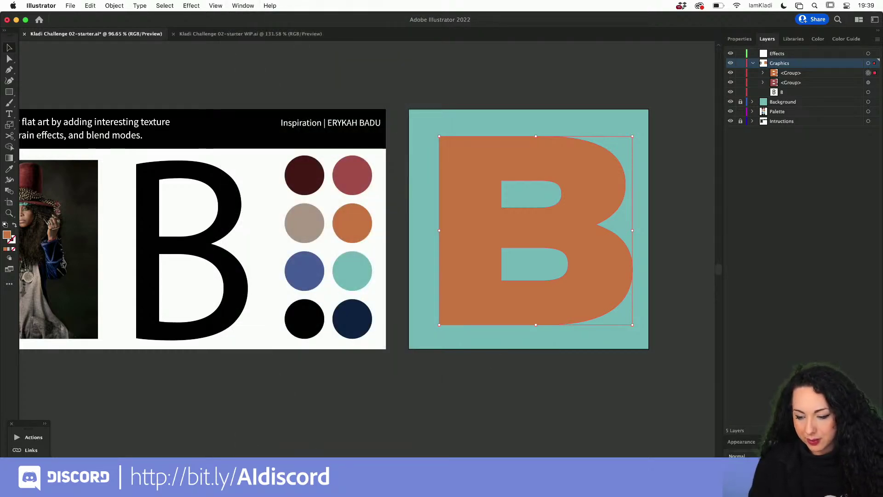
pyautogui.moveTo(611, 425); pyautogui.dragTo(275, 404)
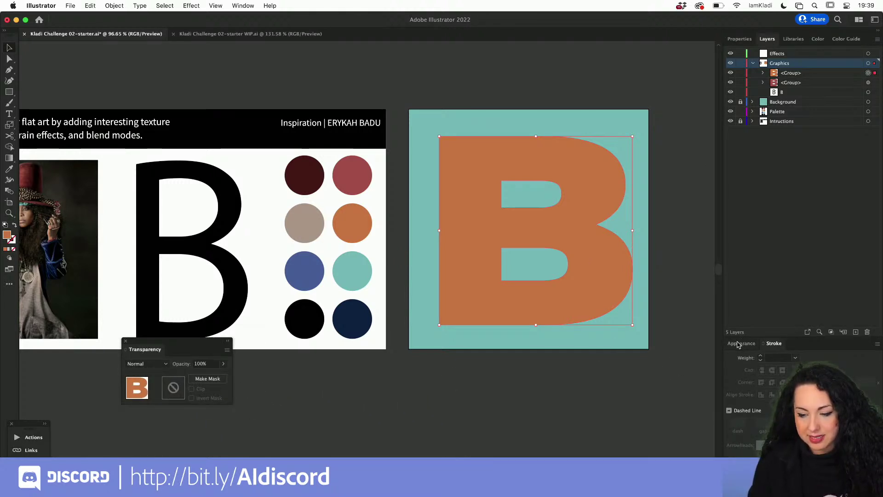
pyautogui.moveTo(737, 347)
pyautogui.mouseDown()
pyautogui.moveTo(343, 353)
pyautogui.moveTo(275, 344)
pyautogui.mouseUp()
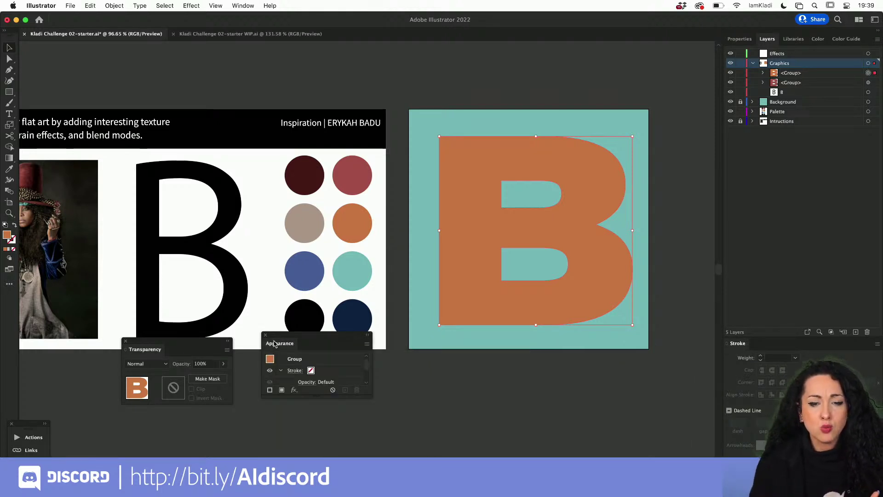
# Arrange the floating Transparency and Appearance panels side by side just below the square artboard.
pyautogui.click(242, 6)
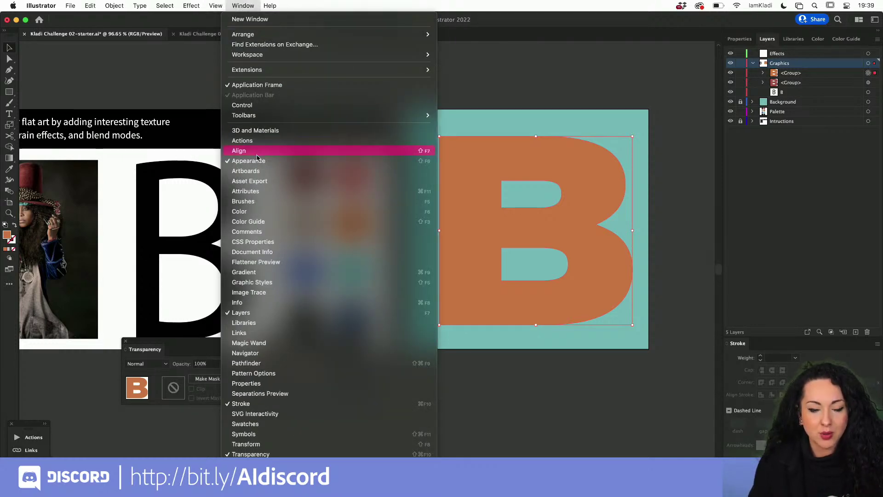
pyautogui.click(566, 75)
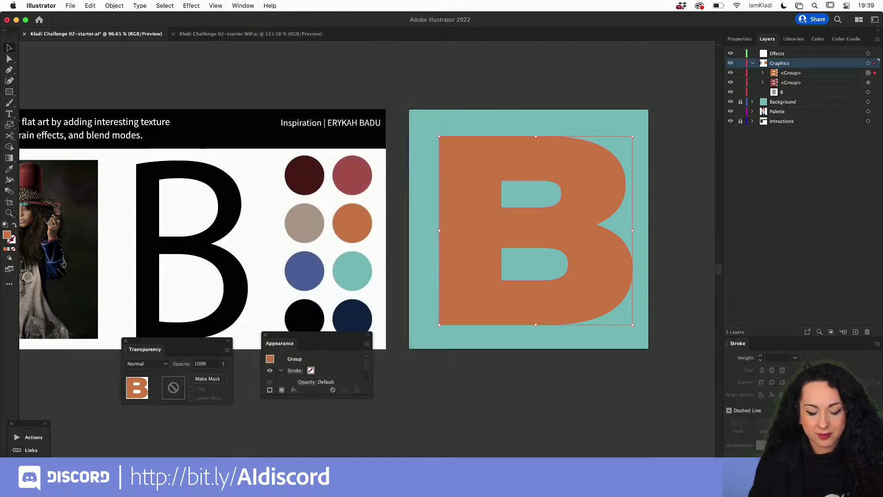
pyautogui.moveTo(184, 345); pyautogui.dragTo(190, 383)
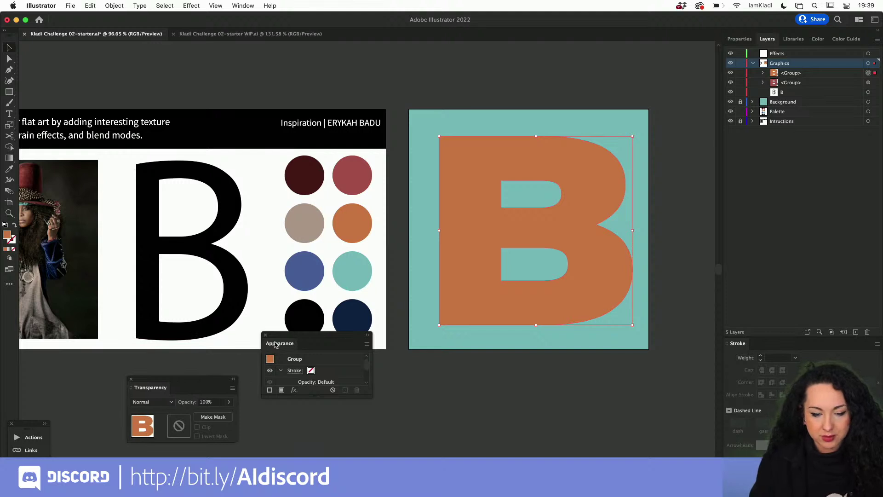
pyautogui.moveTo(275, 347)
pyautogui.mouseDown()
pyautogui.moveTo(588, 361)
pyautogui.moveTo(582, 376)
pyautogui.mouseUp()
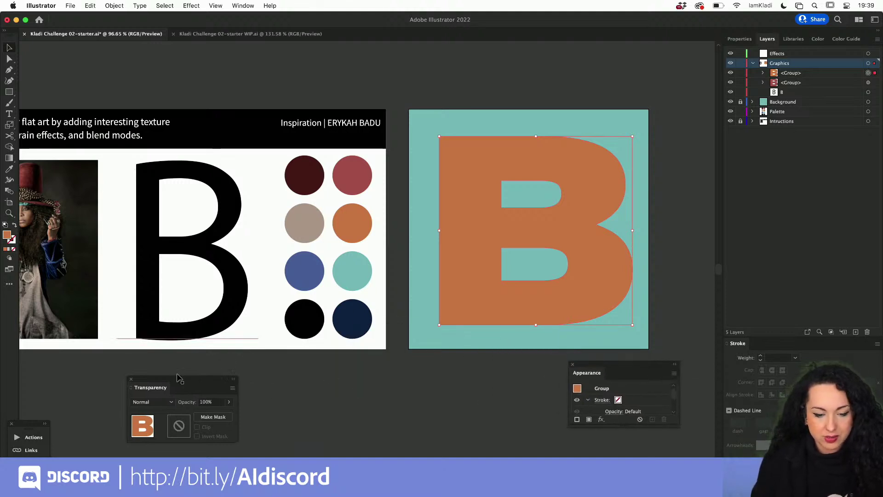
pyautogui.moveTo(169, 380); pyautogui.dragTo(460, 365)
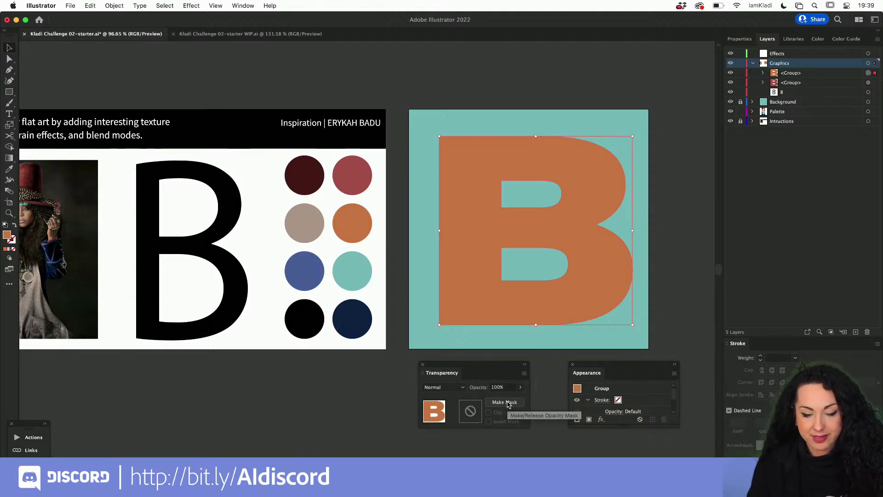
# Make an opacity mask with Clip enabled on the selected orange B.
pyautogui.click(504, 403)
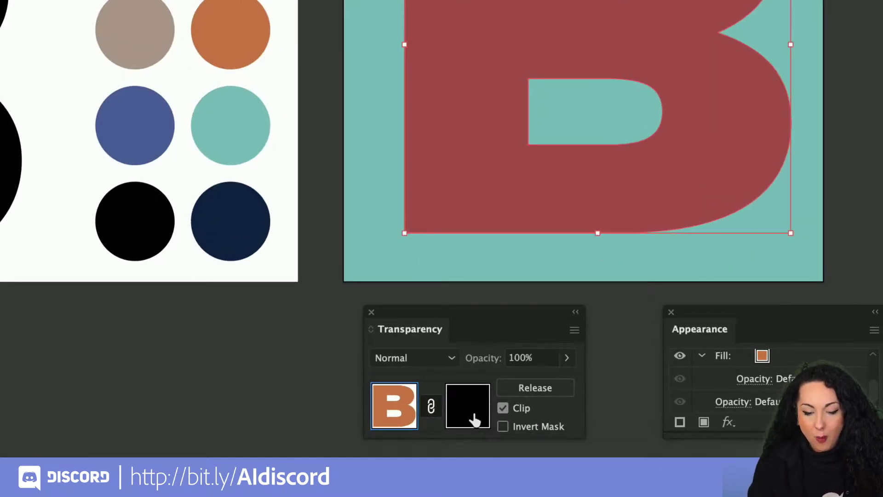
# Activate the orange B's opacity mask, draw a rectangle of about 1033 × 964 px over the letter, and shift it slightly down and right.
pyautogui.click(474, 419)
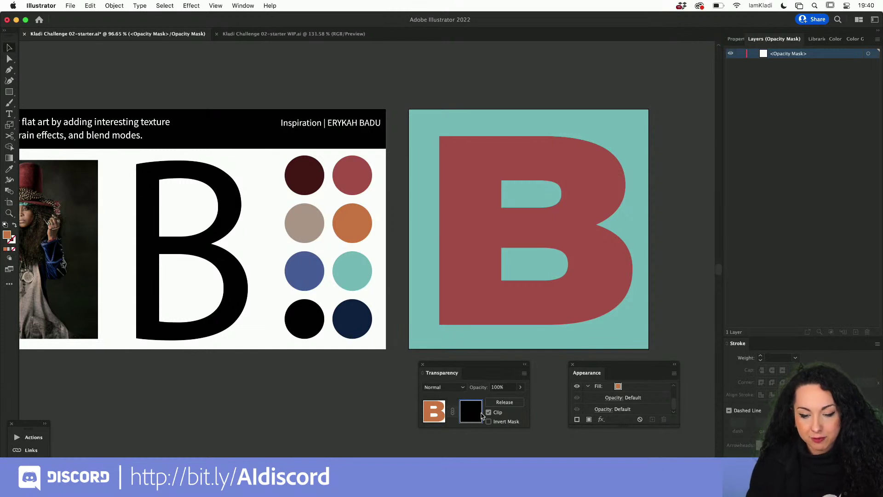
pyautogui.press('m')
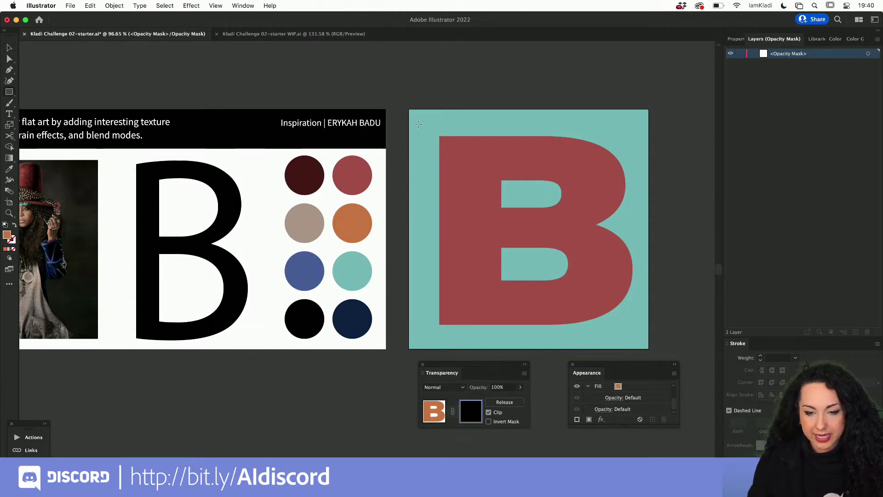
pyautogui.moveTo(414, 117)
pyautogui.mouseDown()
pyautogui.moveTo(621, 272)
pyautogui.moveTo(644, 332)
pyautogui.mouseUp()
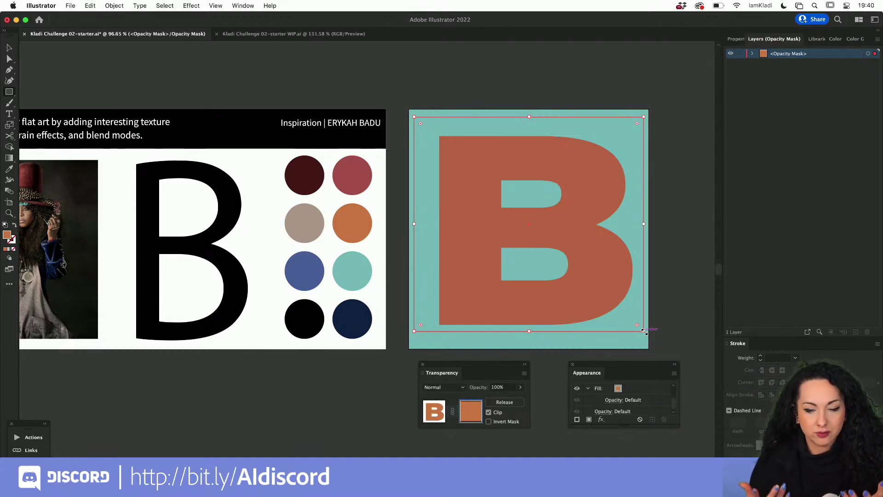
pyautogui.click(693, 321)
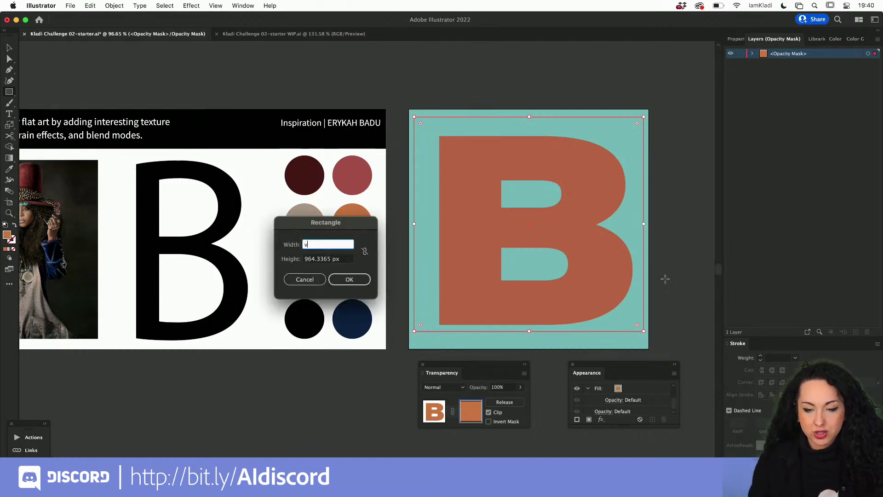
pyautogui.click(305, 280)
pyautogui.press('v')
pyautogui.moveTo(574, 284)
pyautogui.mouseDown()
pyautogui.moveTo(575, 267)
pyautogui.moveTo(600, 269)
pyautogui.moveTo(578, 299)
pyautogui.mouseUp()
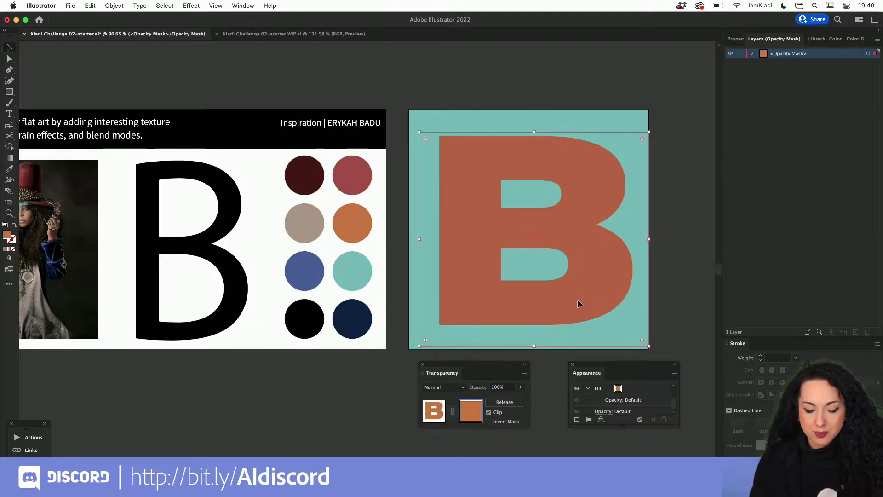
# Fill the mask rectangle with the linear White, Black gradient preset.
pyautogui.press('m')
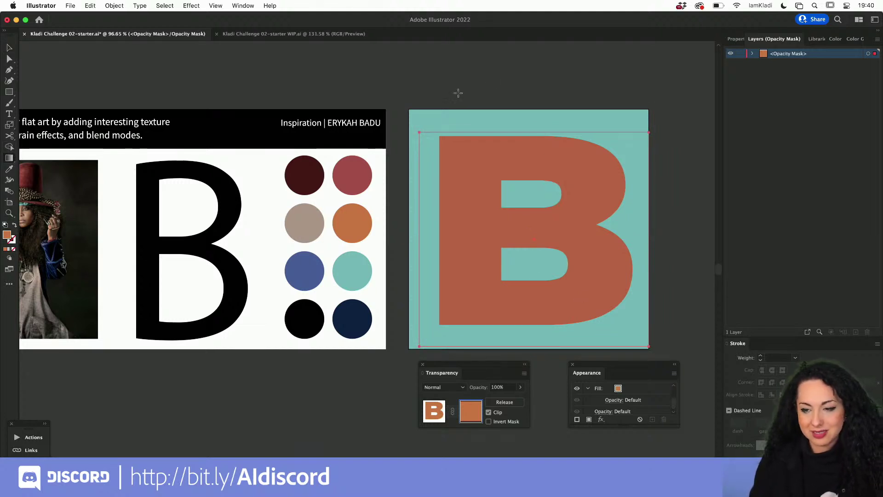
pyautogui.click(735, 39)
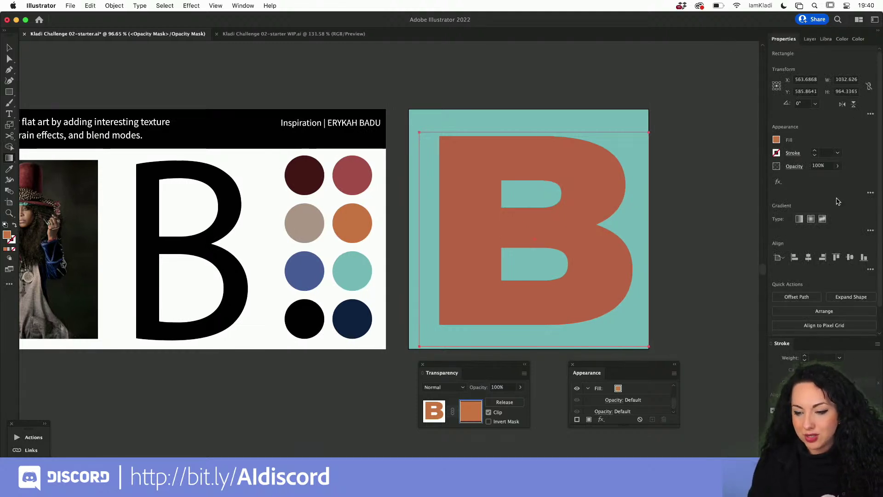
pyautogui.click(799, 220)
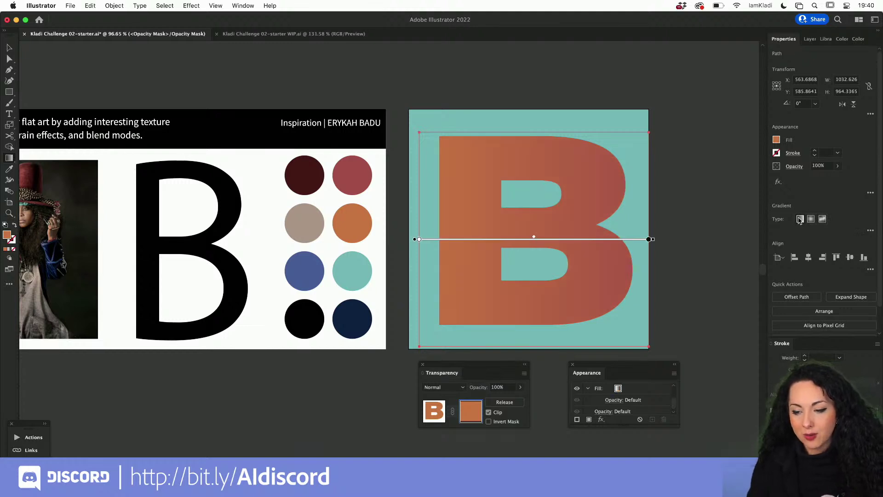
pyautogui.click(870, 231)
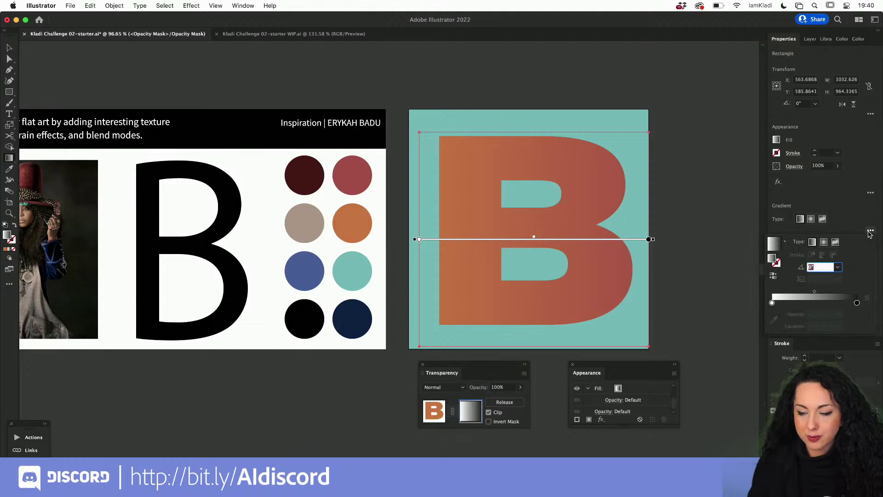
pyautogui.click(785, 242)
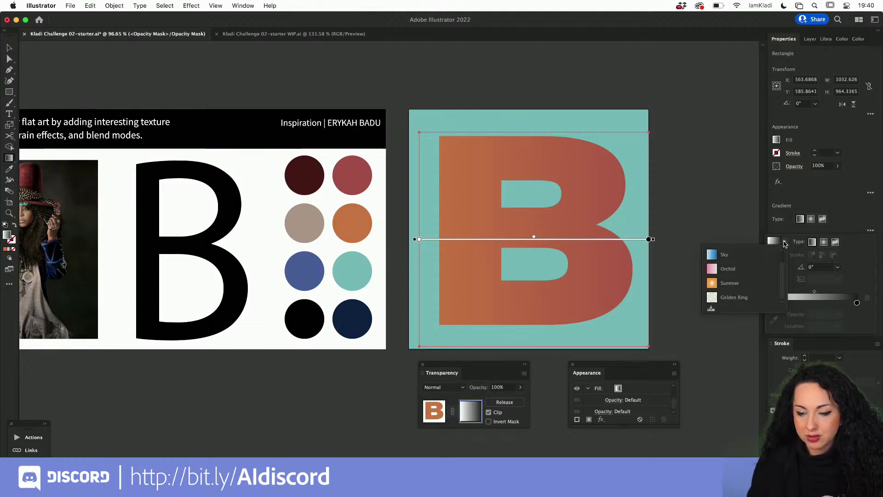
pyautogui.moveTo(784, 278); pyautogui.dragTo(777, 253)
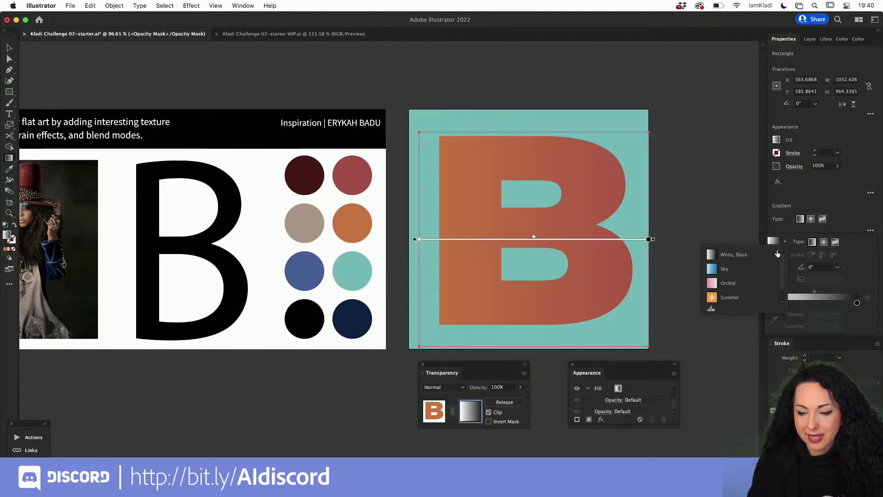
pyautogui.click(738, 255)
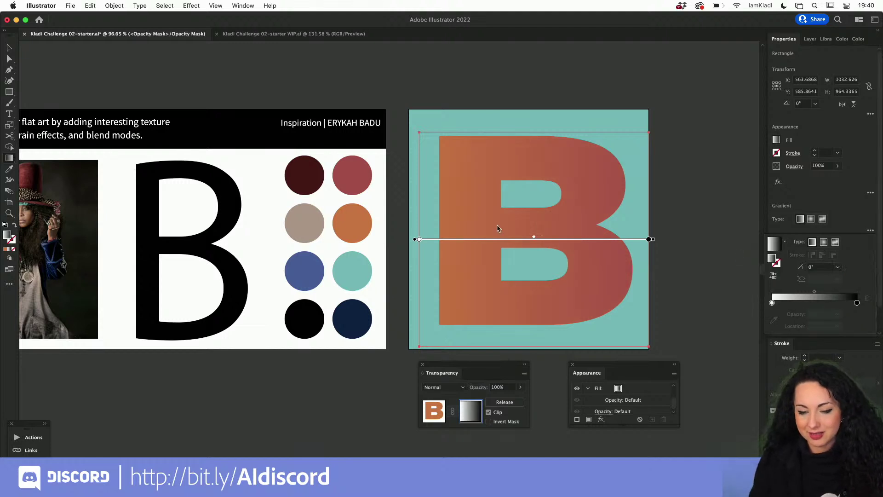
pyautogui.click(541, 241)
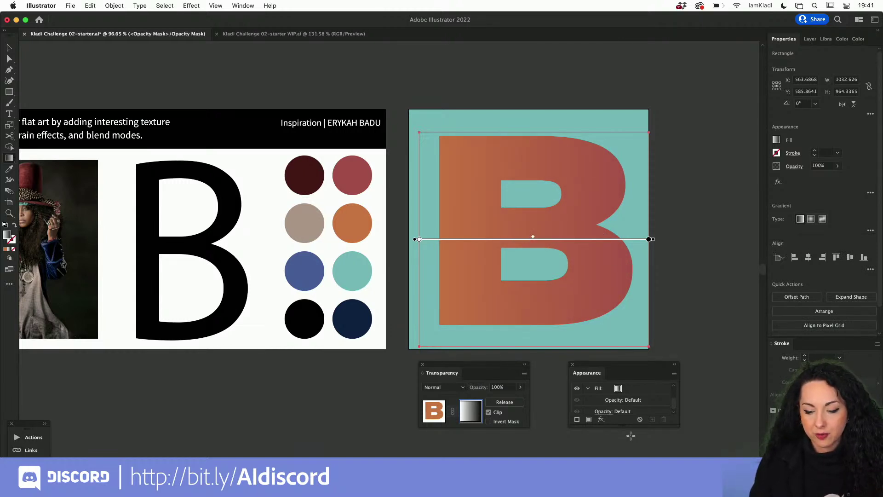
# Lengthen the floating Appearance panel and move it closer to the Transparency panel.
pyautogui.moveTo(621, 428); pyautogui.dragTo(621, 458)
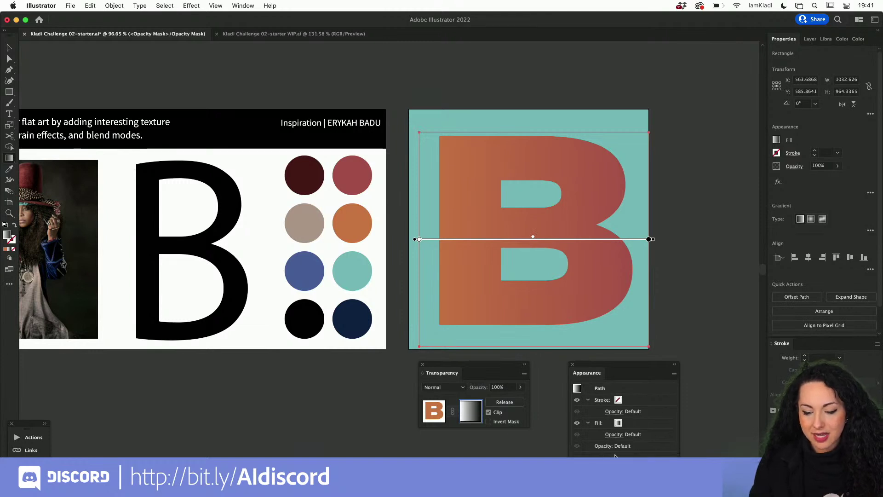
pyautogui.moveTo(601, 371); pyautogui.dragTo(576, 368)
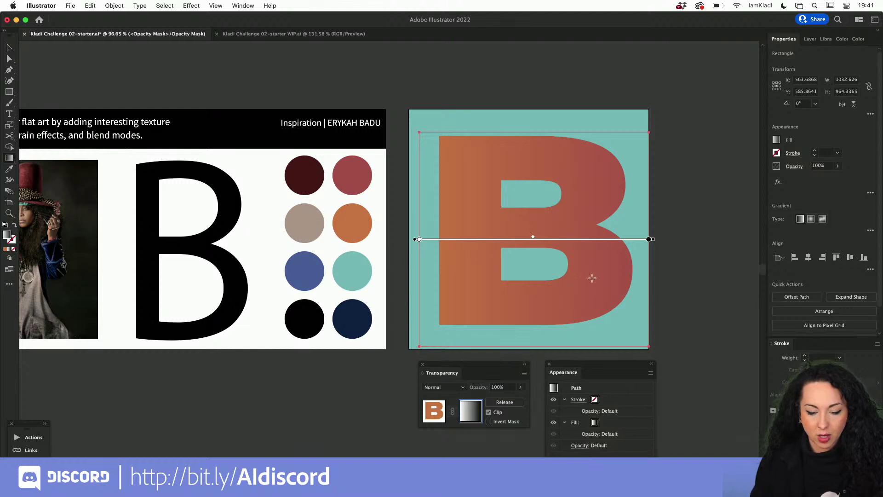
pyautogui.press('v')
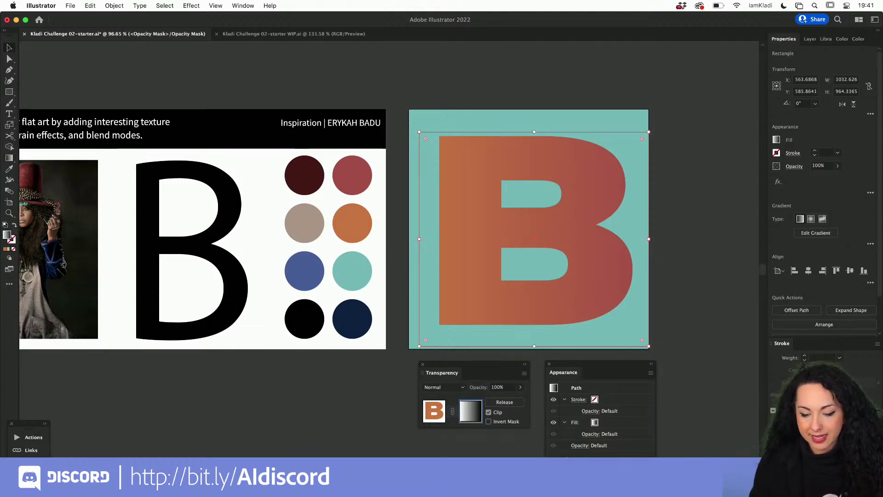
# Start adding a Grain texture effect to the gradient rectangle in the opacity mask.
pyautogui.click(575, 463)
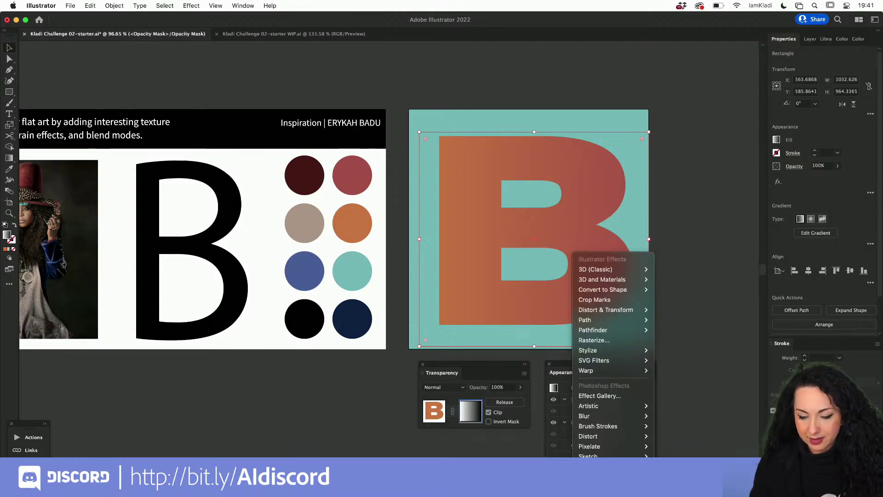
pyautogui.moveTo(598, 477)
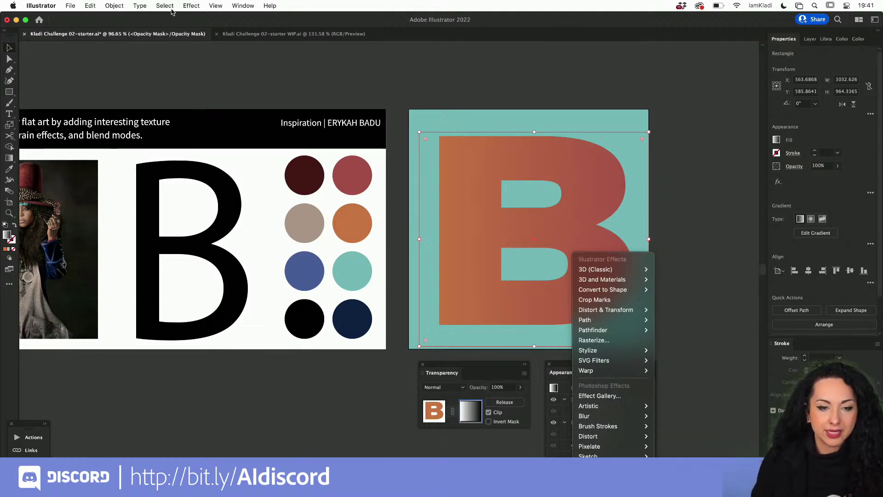
pyautogui.click(192, 6)
pyautogui.click(192, 6)
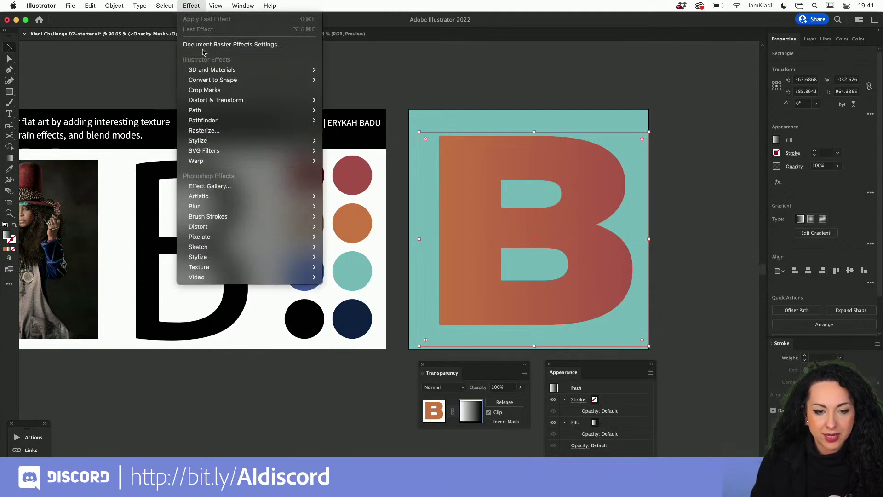
pyautogui.moveTo(236, 270)
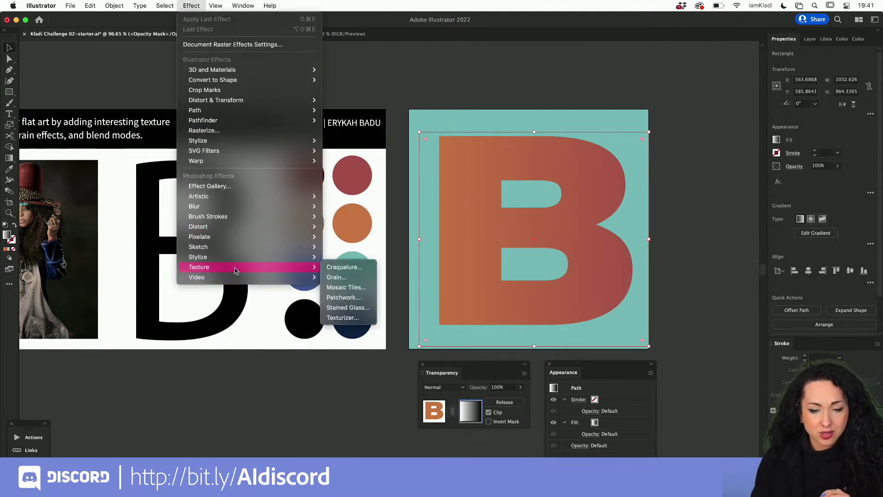
pyautogui.click(335, 277)
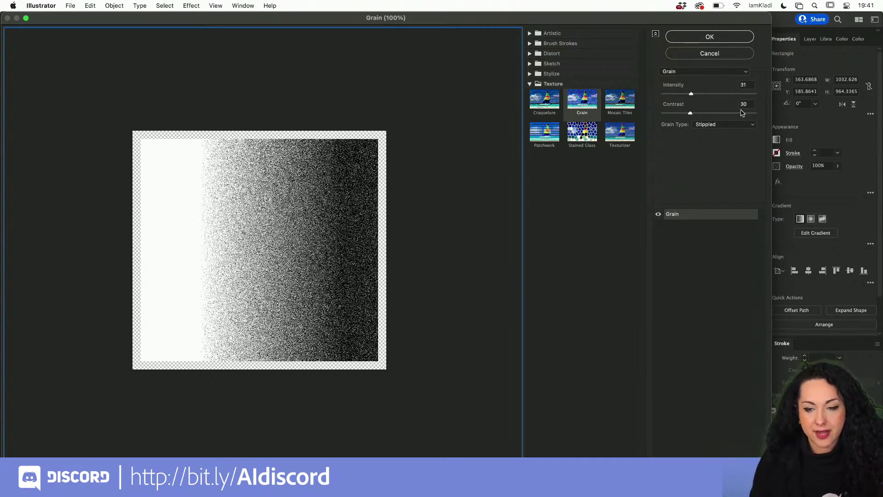
# Try a grain intensity of 34 with the Soft and Sprinkles grain types, and return to Stippled.
pyautogui.moveTo(693, 97)
pyautogui.mouseDown()
pyautogui.moveTo(712, 97)
pyautogui.moveTo(696, 97)
pyautogui.mouseUp()
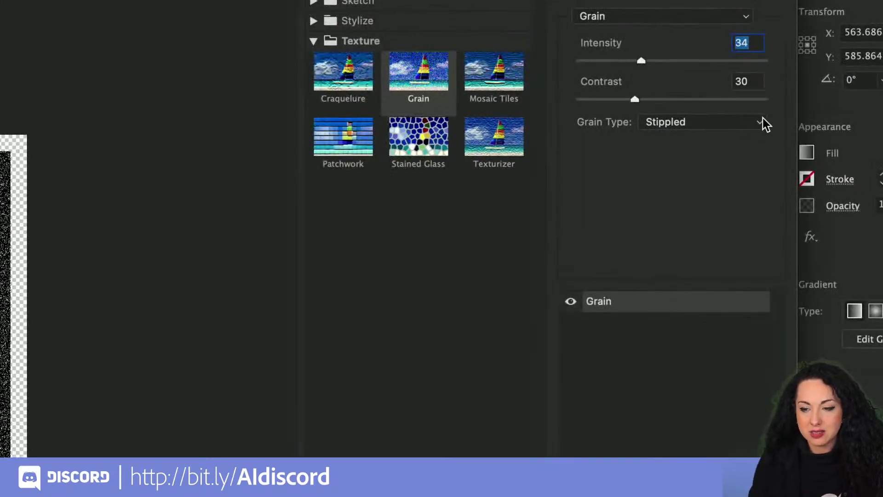
pyautogui.click(762, 124)
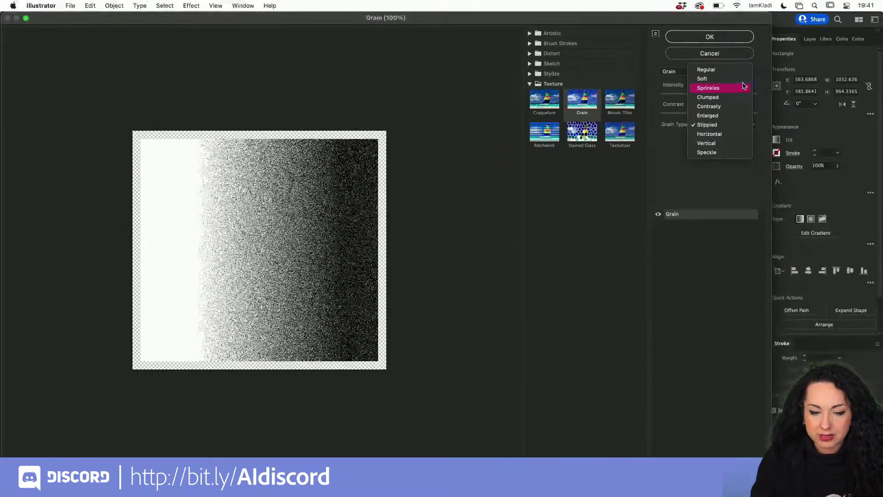
pyautogui.click(724, 84)
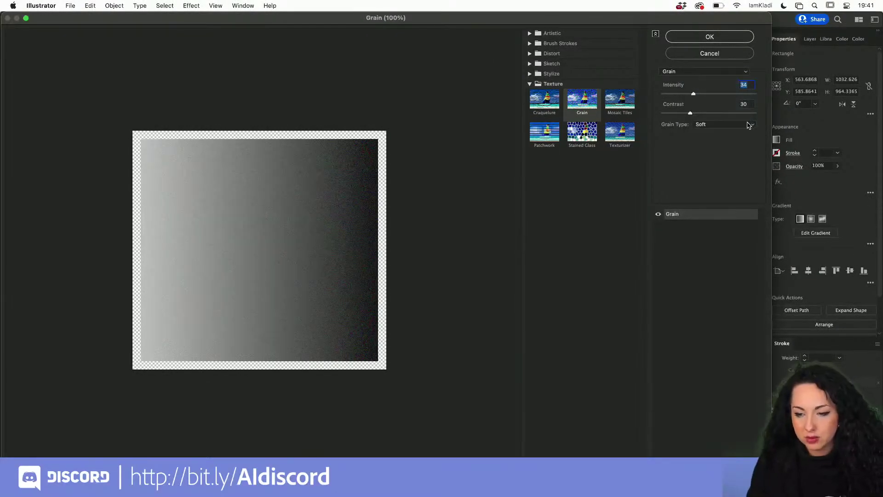
pyautogui.click(751, 125)
pyautogui.click(742, 135)
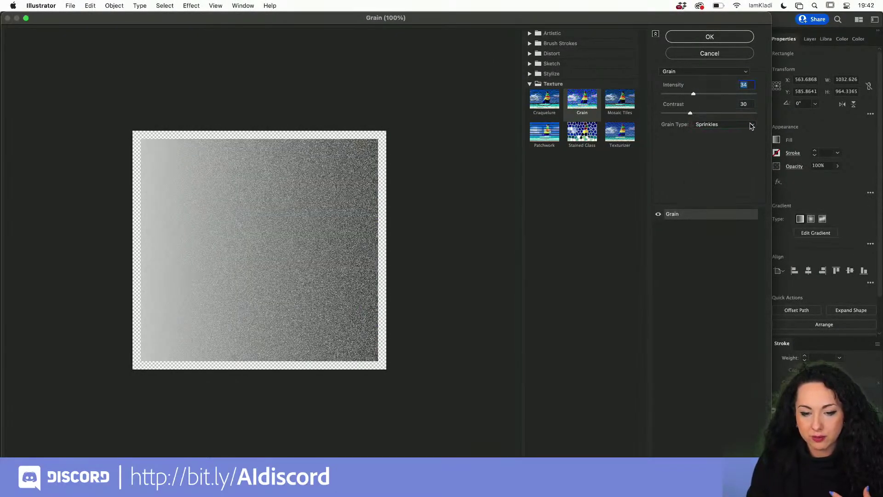
pyautogui.click(749, 125)
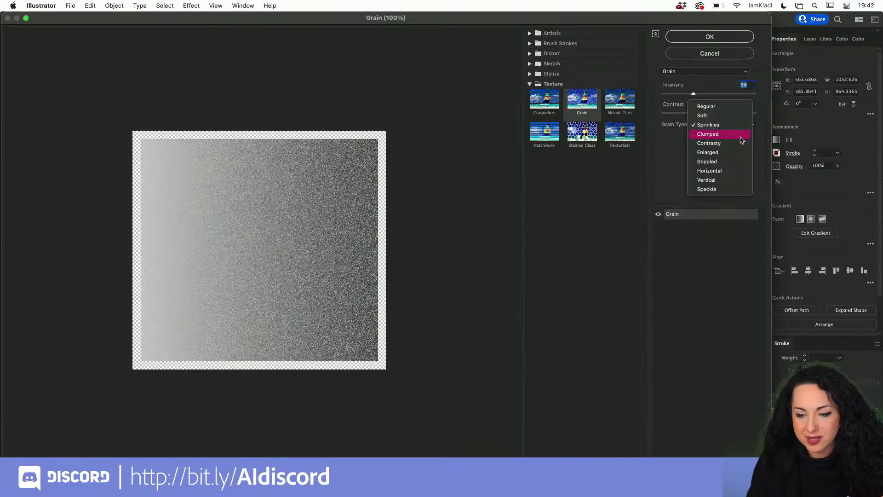
pyautogui.click(732, 162)
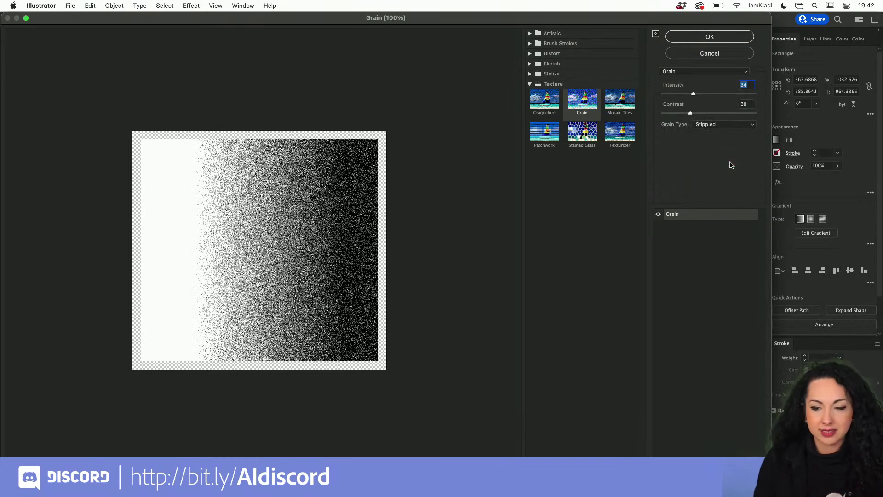
# Apply the Stippled grain with intensity 50 and contrast 8, and reopen the effect's settings from Appearance for a check.
pyautogui.moveTo(694, 94); pyautogui.dragTo(710, 116)
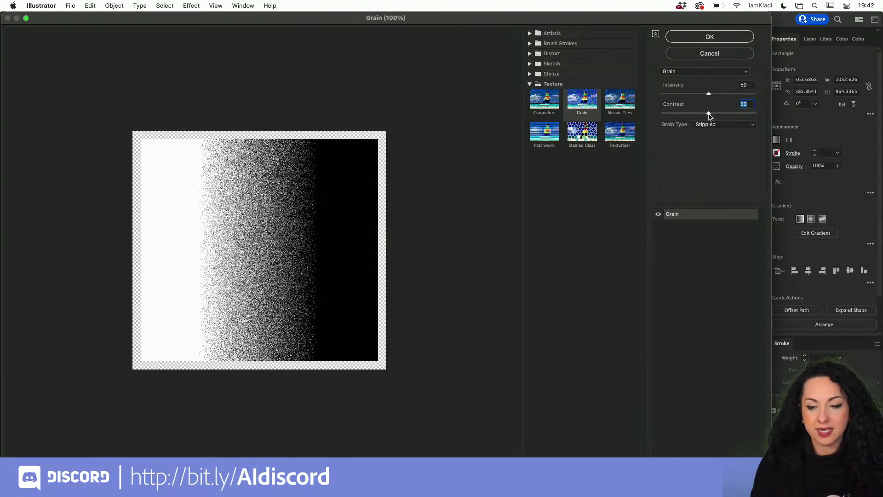
pyautogui.moveTo(710, 117); pyautogui.dragTo(669, 114)
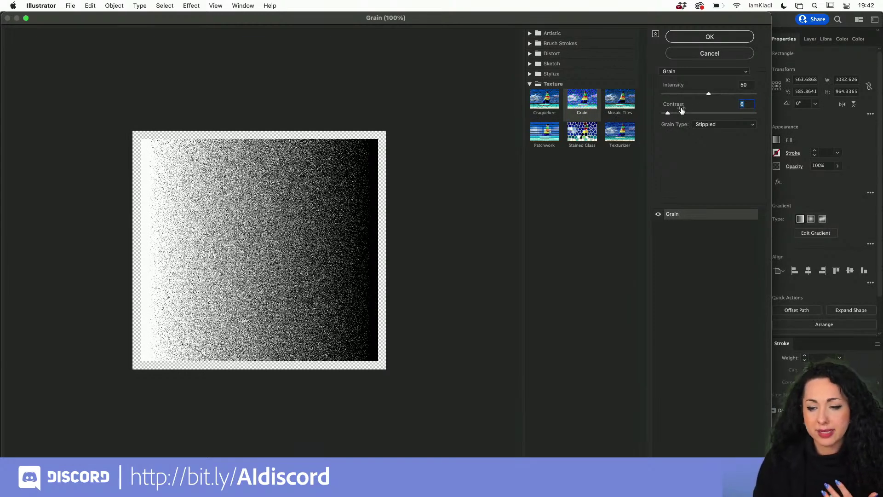
pyautogui.moveTo(669, 114)
pyautogui.mouseDown()
pyautogui.moveTo(688, 114)
pyautogui.moveTo(671, 117)
pyautogui.mouseUp()
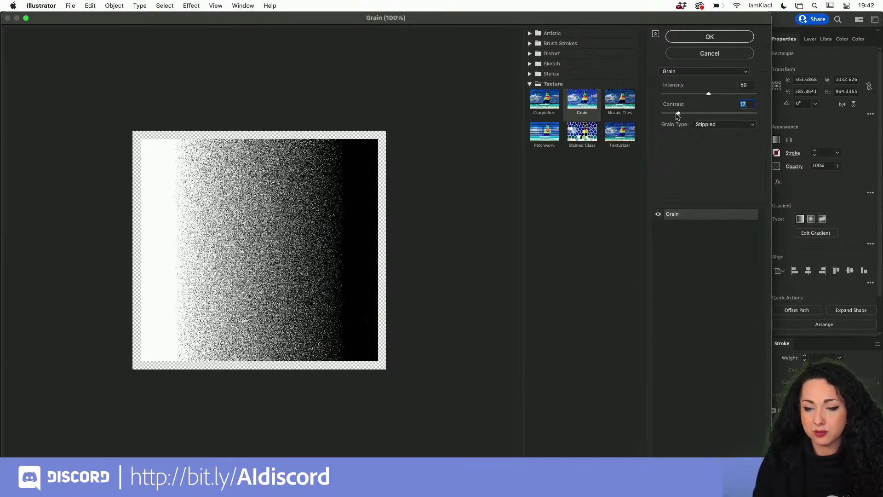
pyautogui.click(710, 38)
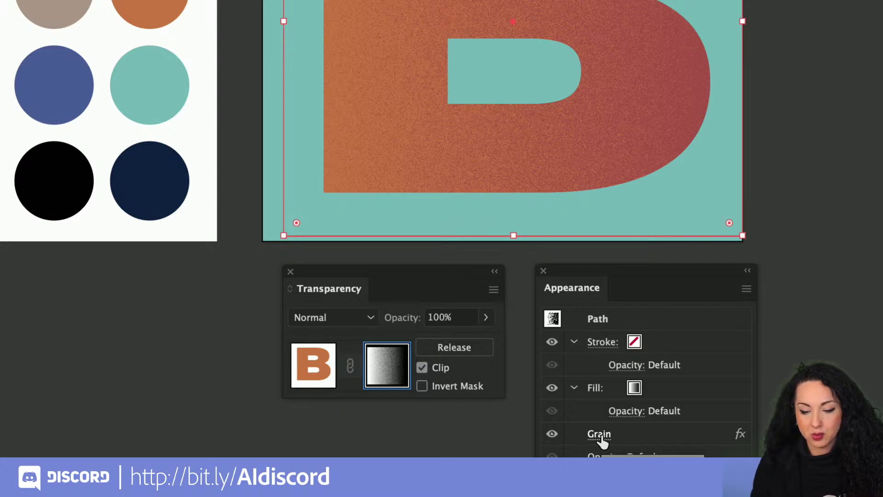
pyautogui.click(601, 437)
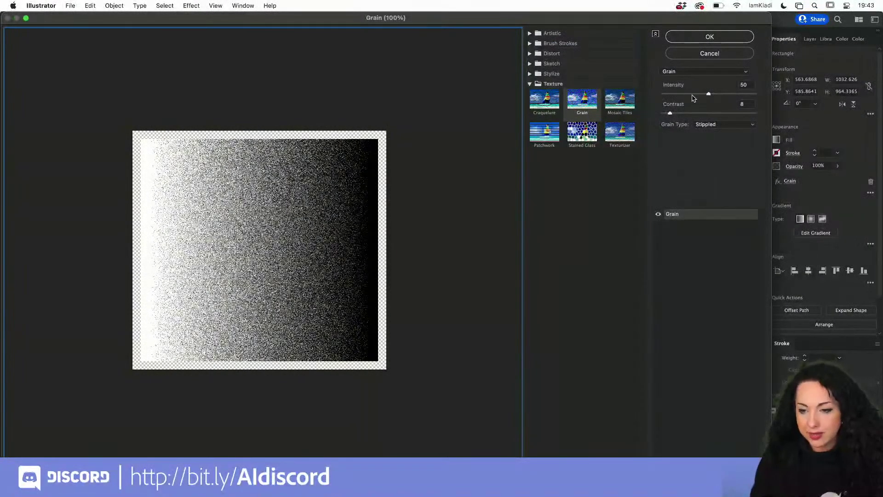
pyautogui.click(688, 39)
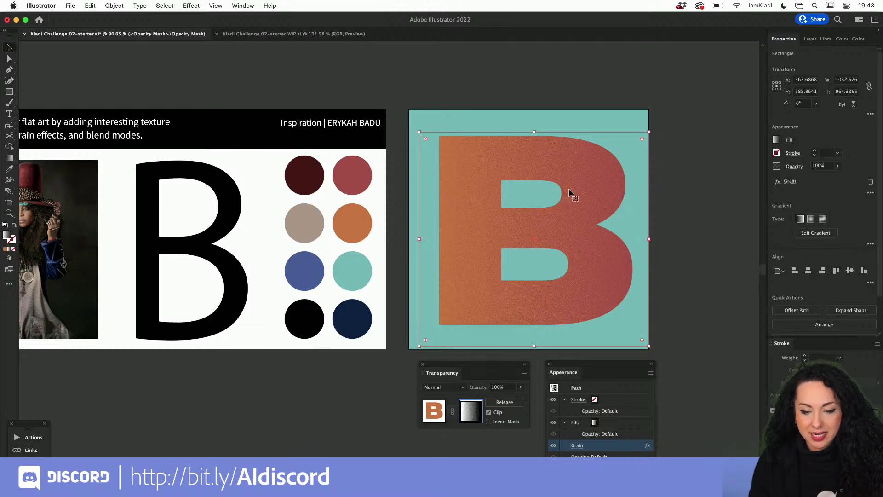
# Shift the midpoint of the mask's grainy gradient towards its white end, and deselect the rectangle.
pyautogui.press('g')
pyautogui.moveTo(649, 239)
pyautogui.mouseDown()
pyautogui.moveTo(622, 243)
pyautogui.moveTo(661, 239)
pyautogui.mouseUp()
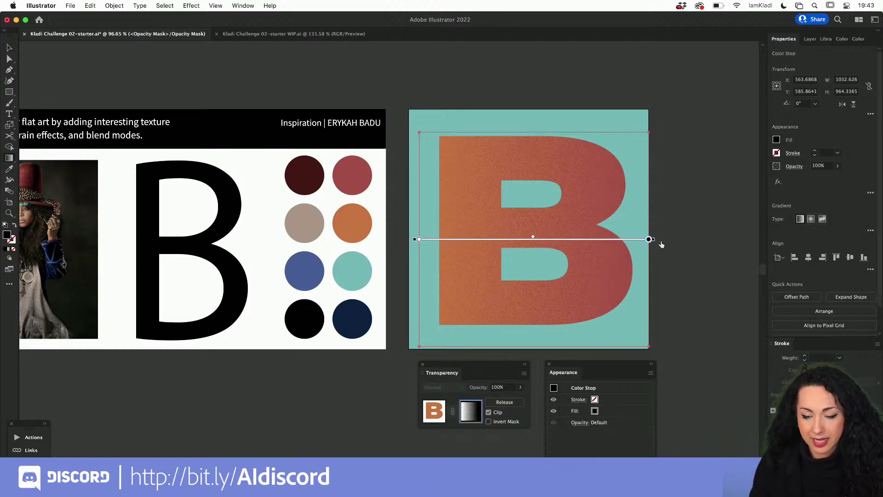
pyautogui.scroll(3, 643, 240)
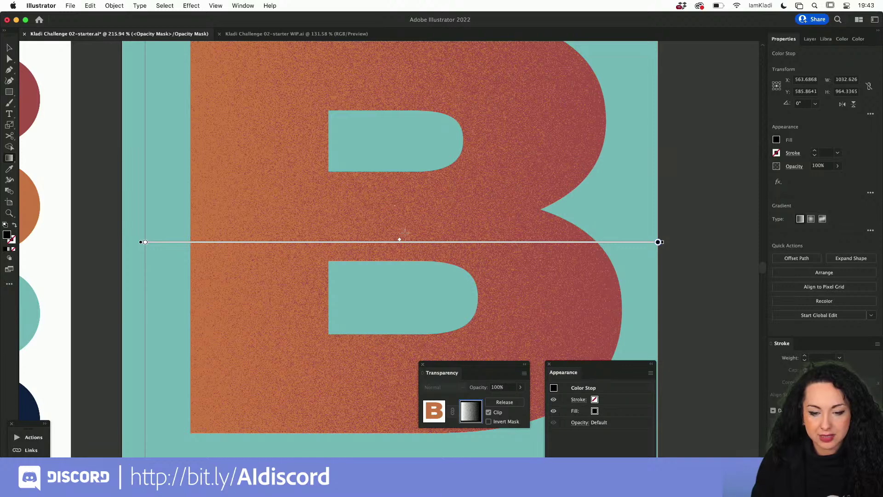
pyautogui.moveTo(399, 239); pyautogui.dragTo(362, 236)
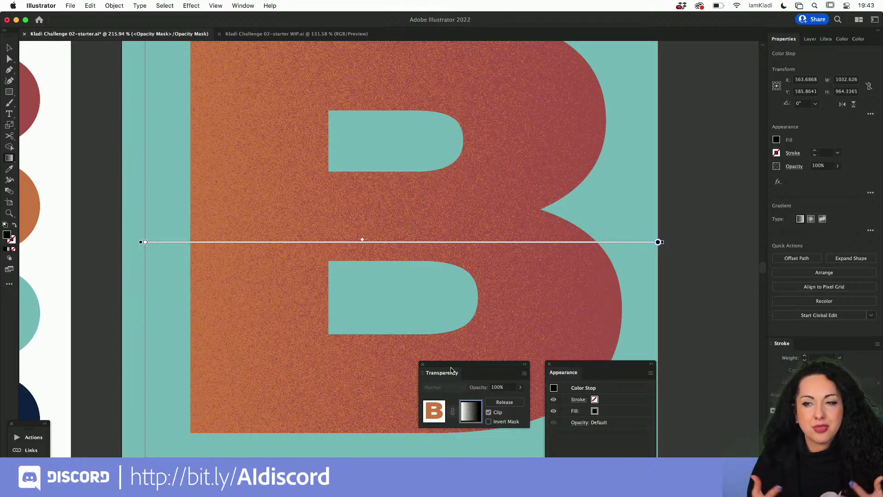
pyautogui.press('v')
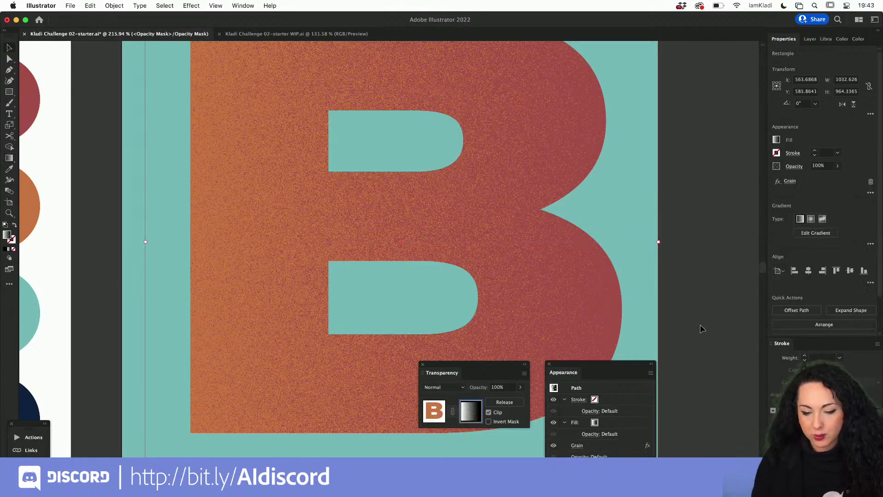
pyautogui.scroll(-3, 705, 327)
pyautogui.click(701, 328)
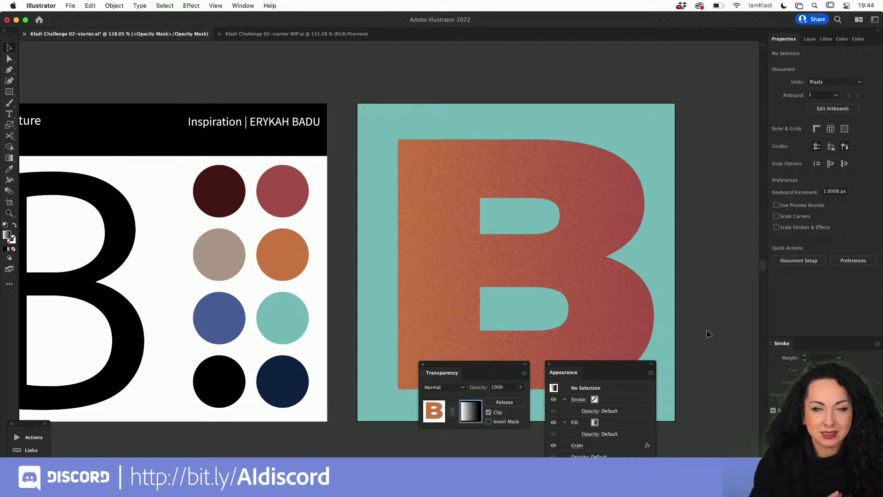
# Leave the opacity mask, return to editing the letter artwork, and clear the selection.
pyautogui.click(654, 271)
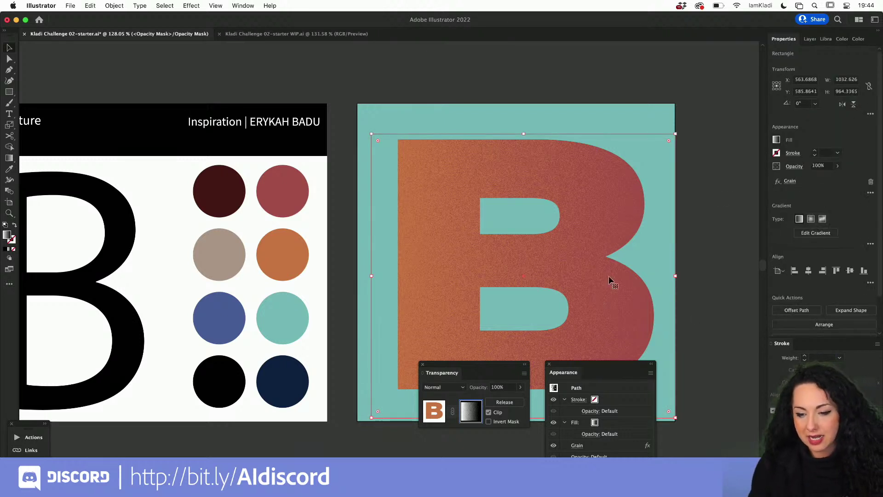
pyautogui.click(314, 252)
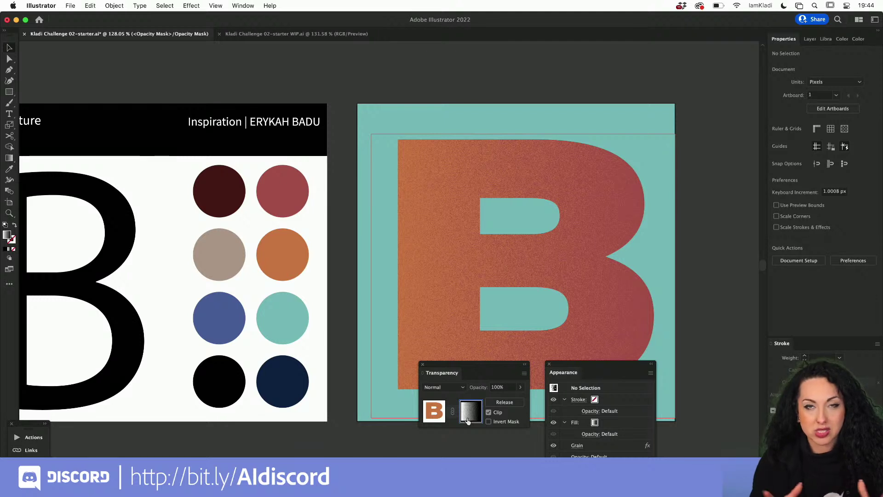
pyautogui.click(437, 415)
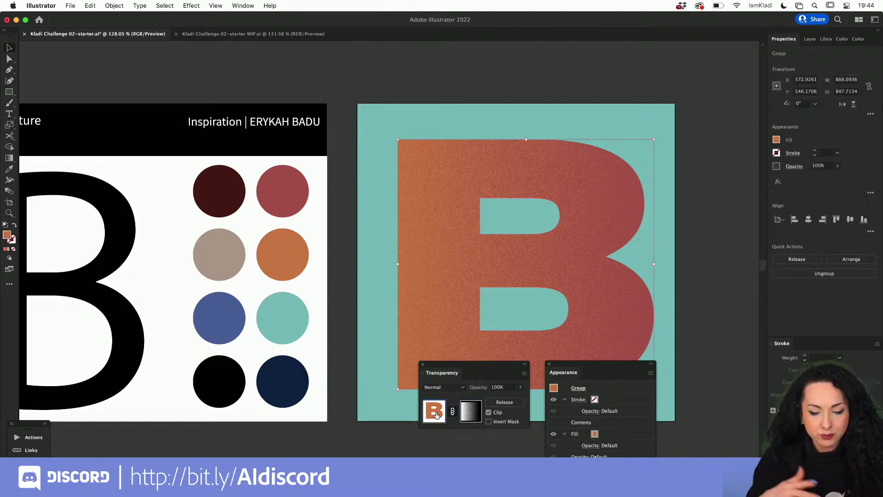
pyautogui.click(668, 237)
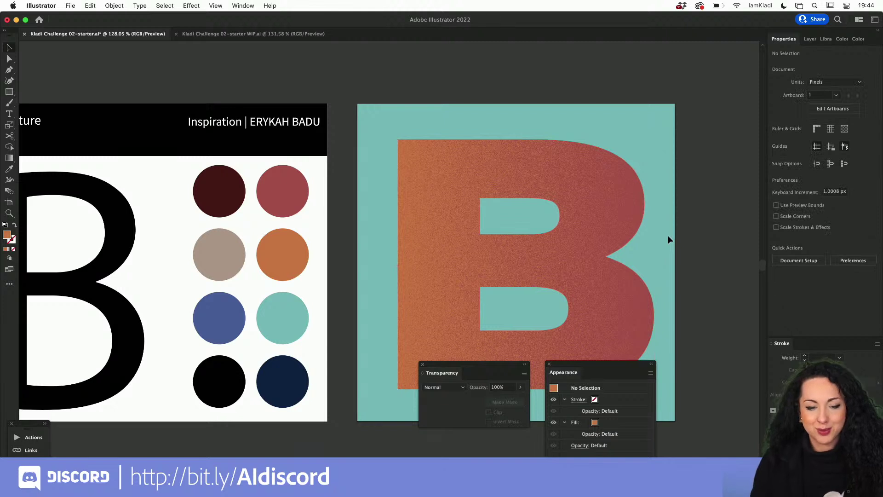
# Lock the Graphics layer and collapse its contents in the layer list.
pyautogui.click(266, 243)
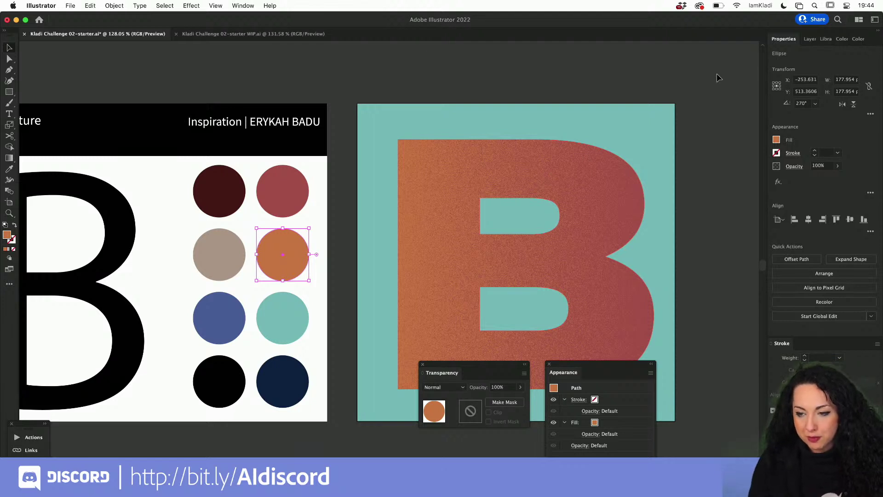
pyautogui.click(811, 40)
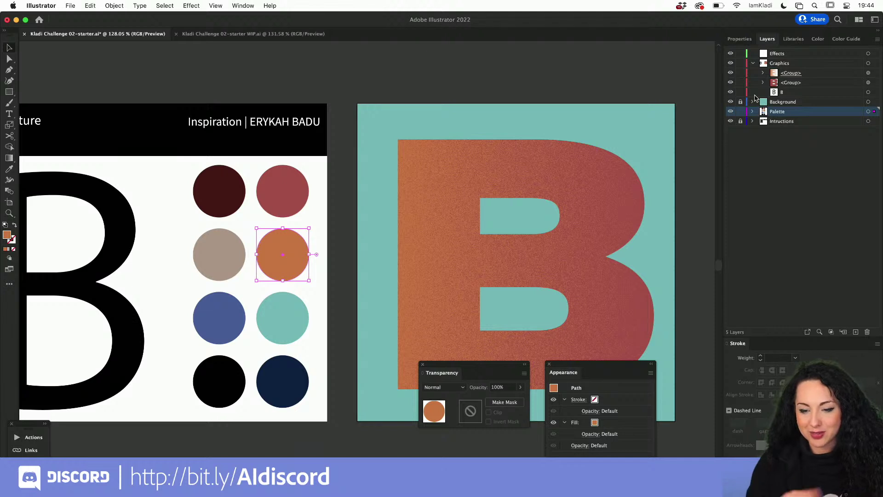
pyautogui.click(740, 63)
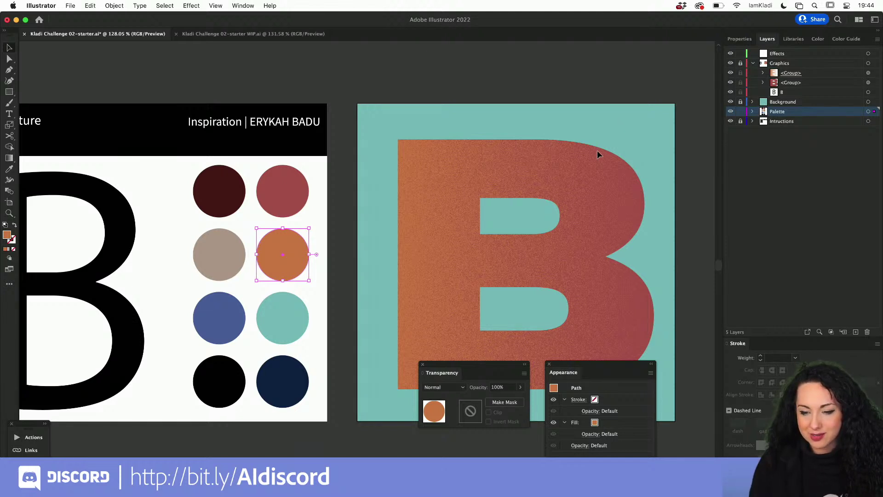
pyautogui.click(594, 197)
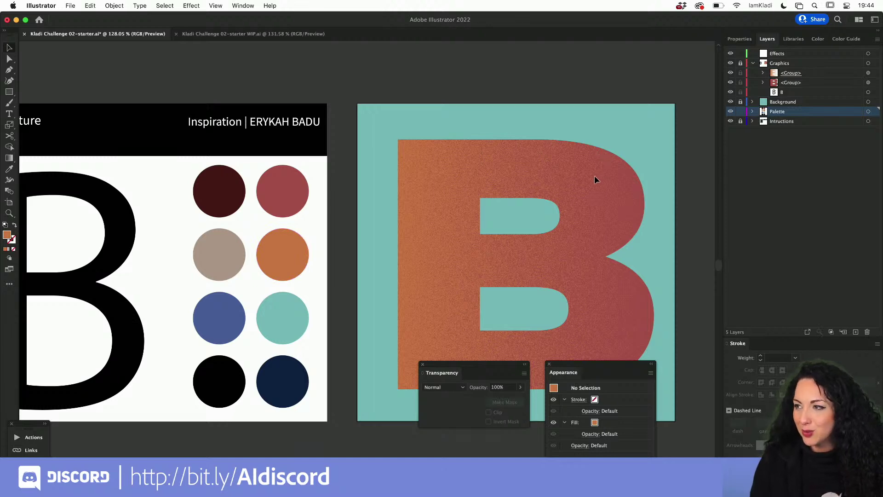
pyautogui.scroll(4, 594, 175)
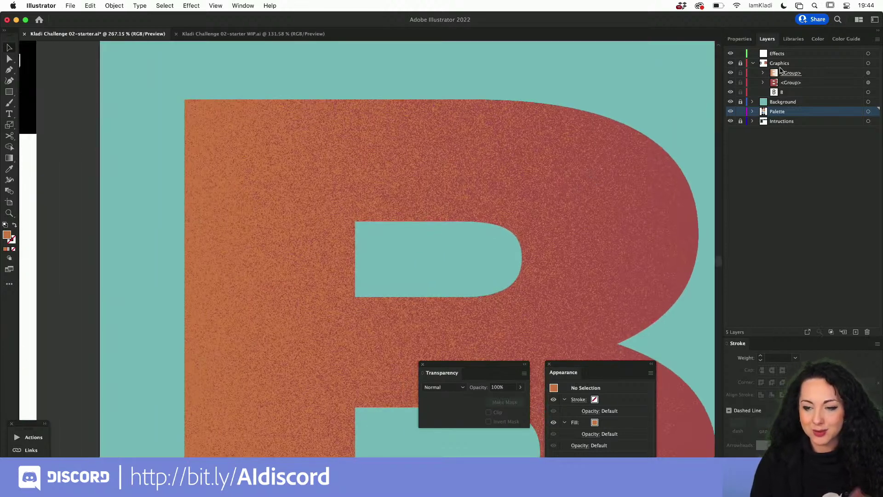
pyautogui.click(753, 63)
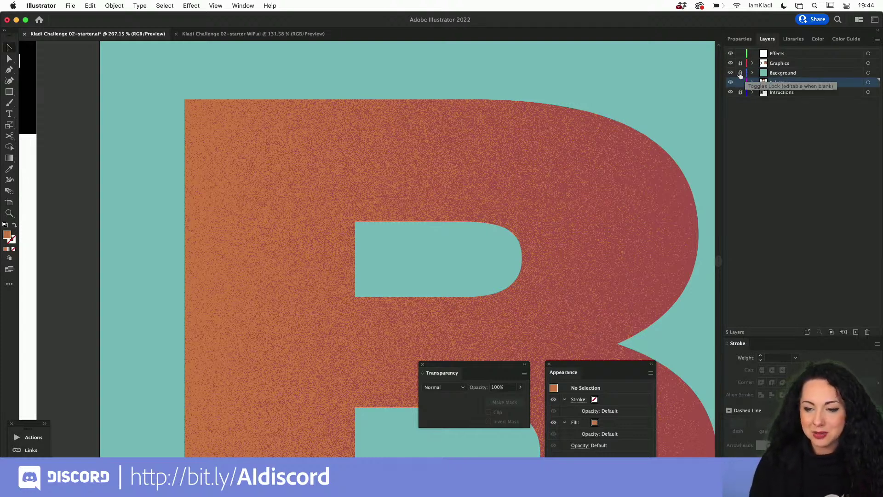
# Unlock the Background layer and select the teal background square behind the letter B.
pyautogui.click(740, 74)
pyautogui.scroll(-3, 548, 144)
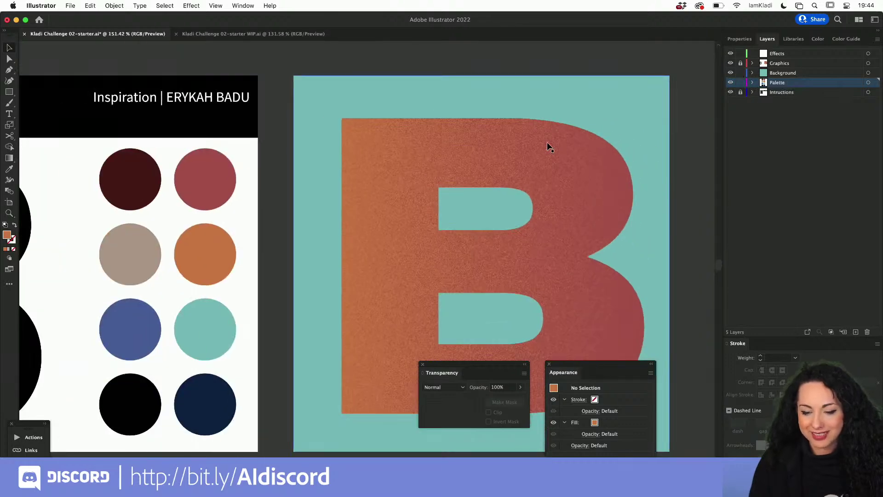
pyautogui.scroll(-3, 548, 144)
pyautogui.click(566, 77)
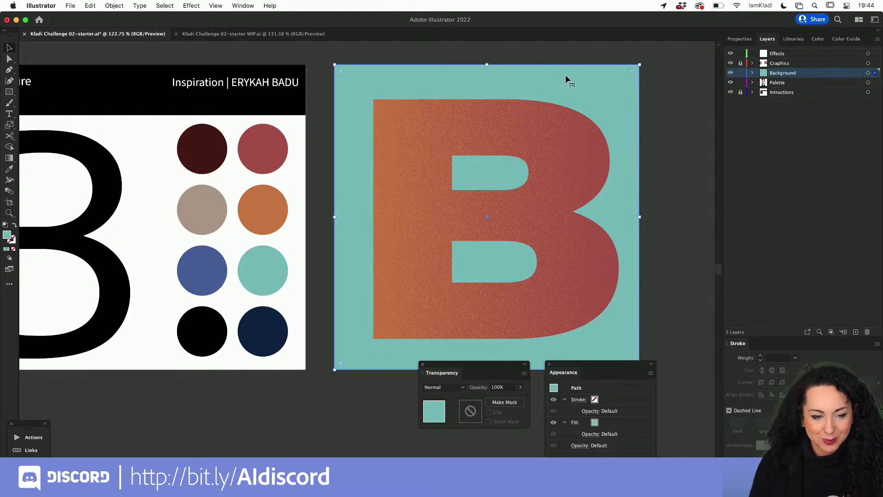
pyautogui.click(740, 63)
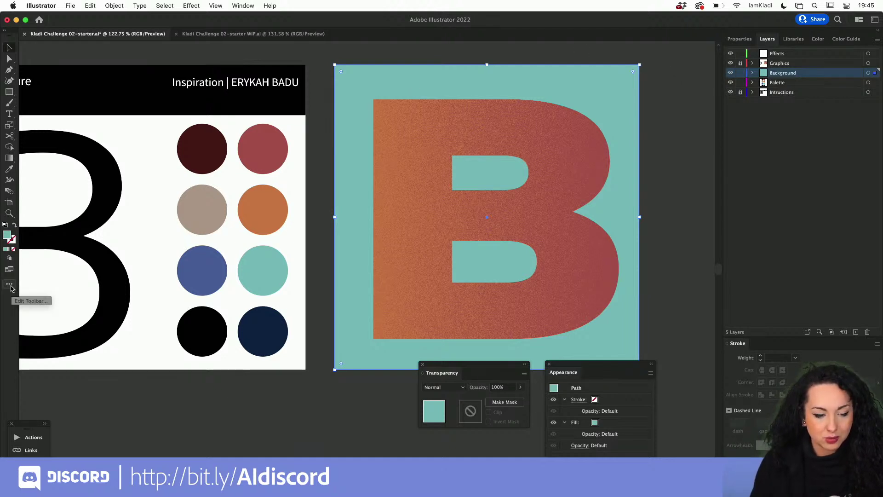
# Add the Knife tool from the full tool collection to the toolbar.
pyautogui.click(9, 285)
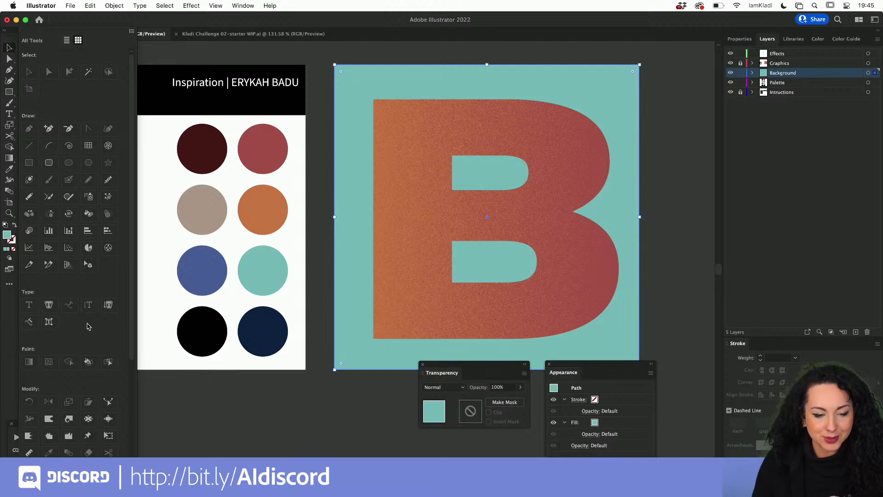
pyautogui.scroll(-5, 89, 327)
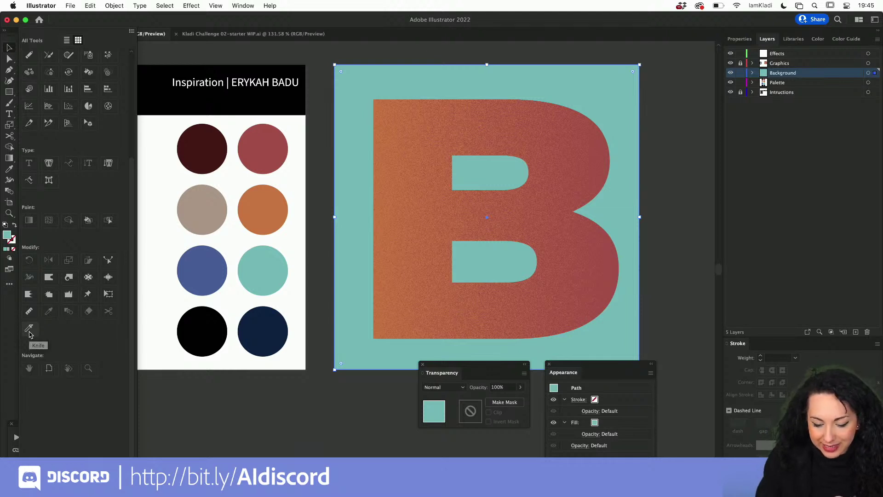
pyautogui.click(9, 286)
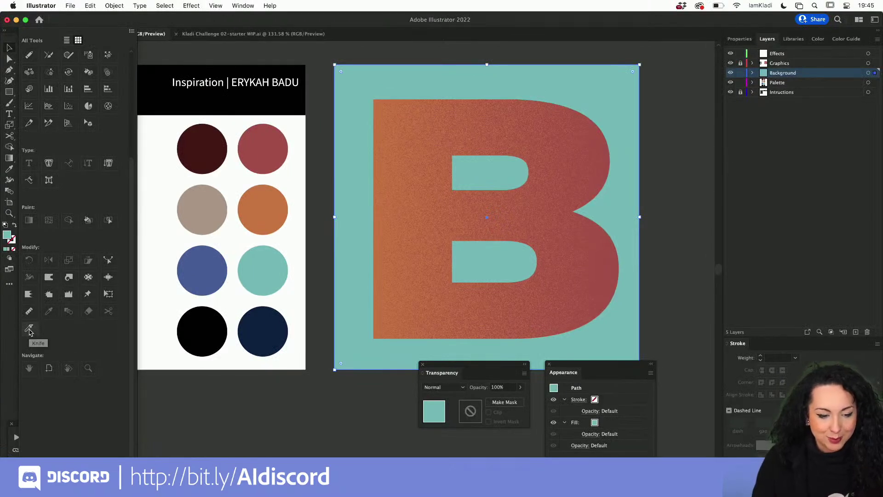
pyautogui.moveTo(29, 332); pyautogui.dragTo(11, 202)
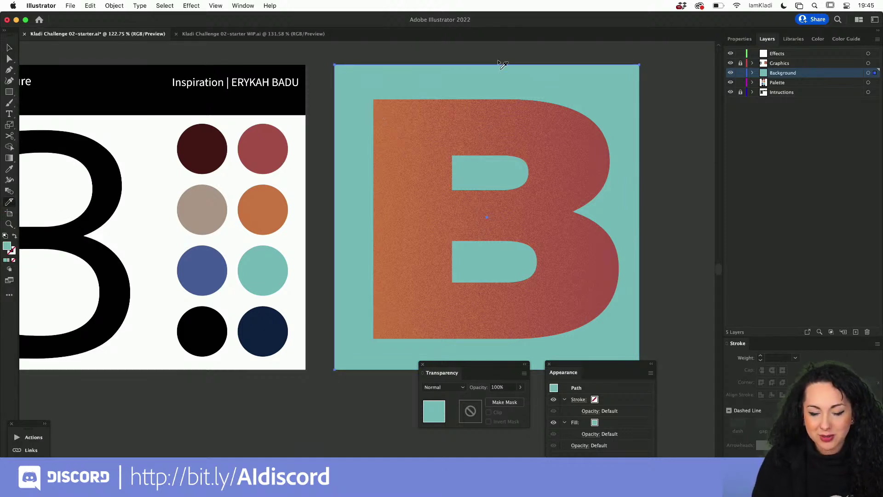
# Slice the teal background with freehand curved Knife cuts across its upper part, right edge and lower-left corner.
pyautogui.moveTo(445, 57)
pyautogui.mouseDown()
pyautogui.moveTo(431, 93)
pyautogui.moveTo(383, 153)
pyautogui.moveTo(321, 204)
pyautogui.moveTo(378, 227)
pyautogui.moveTo(548, 115)
pyautogui.moveTo(605, 123)
pyautogui.moveTo(648, 92)
pyautogui.mouseUp()
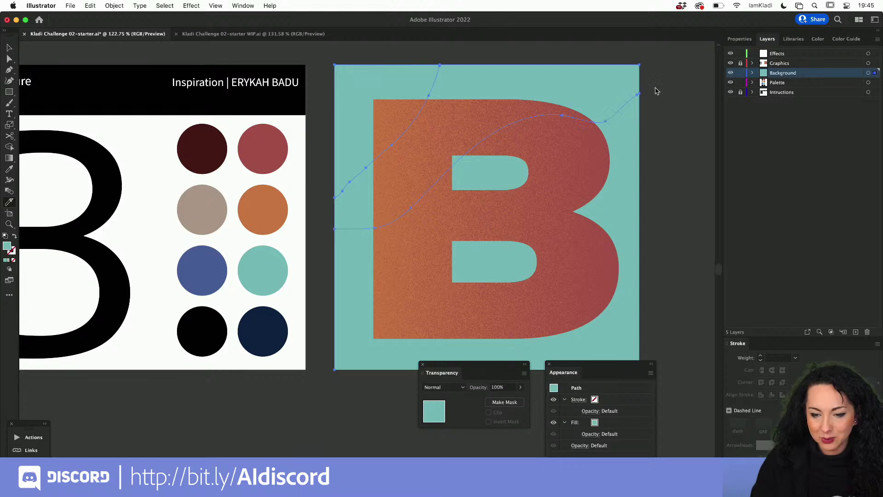
pyautogui.moveTo(622, 188)
pyautogui.mouseDown()
pyautogui.moveTo(583, 248)
pyautogui.moveTo(643, 309)
pyautogui.mouseUp()
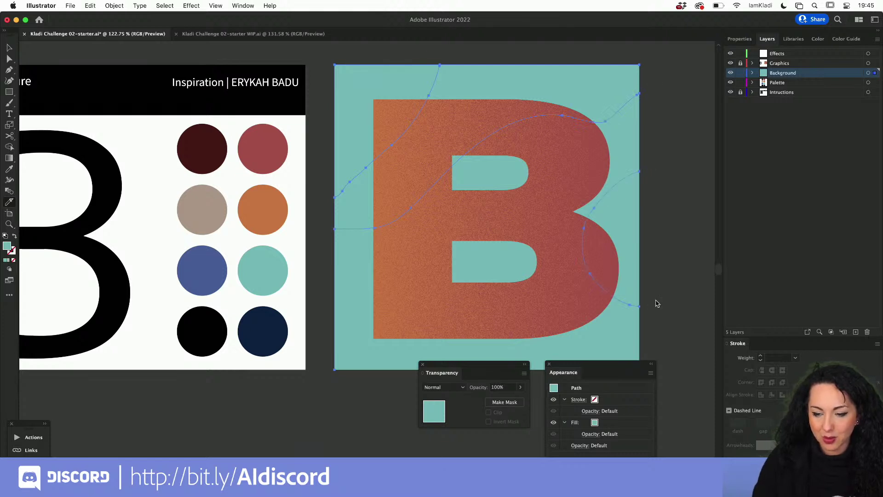
pyautogui.moveTo(317, 275)
pyautogui.mouseDown()
pyautogui.moveTo(506, 327)
pyautogui.moveTo(532, 347)
pyautogui.moveTo(554, 388)
pyautogui.mouseUp()
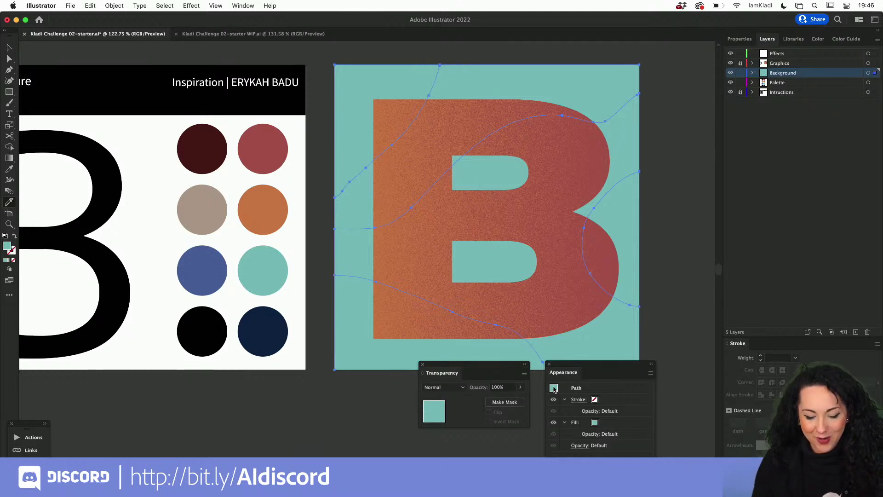
# Try moving separate pieces of the sliced background, and undo the moves.
pyautogui.press('v')
pyautogui.click(608, 69)
pyautogui.click(381, 96)
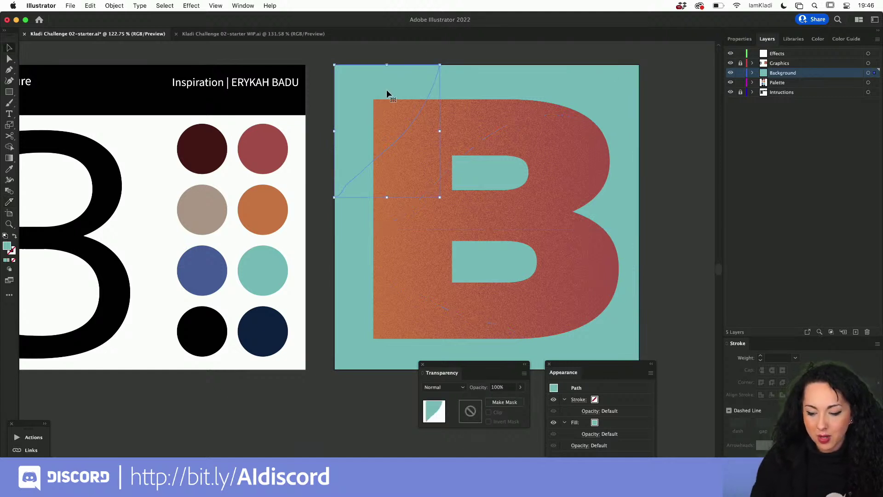
pyautogui.moveTo(376, 92); pyautogui.dragTo(347, 80)
pyautogui.press('super+z')
pyautogui.moveTo(521, 60); pyautogui.dragTo(509, 43)
pyautogui.press('super+z')
# Fill the large central background piece with the dark navy sampled from the palette.
pyautogui.click(619, 134)
pyautogui.click(645, 170)
pyautogui.click(630, 158)
pyautogui.press('i')
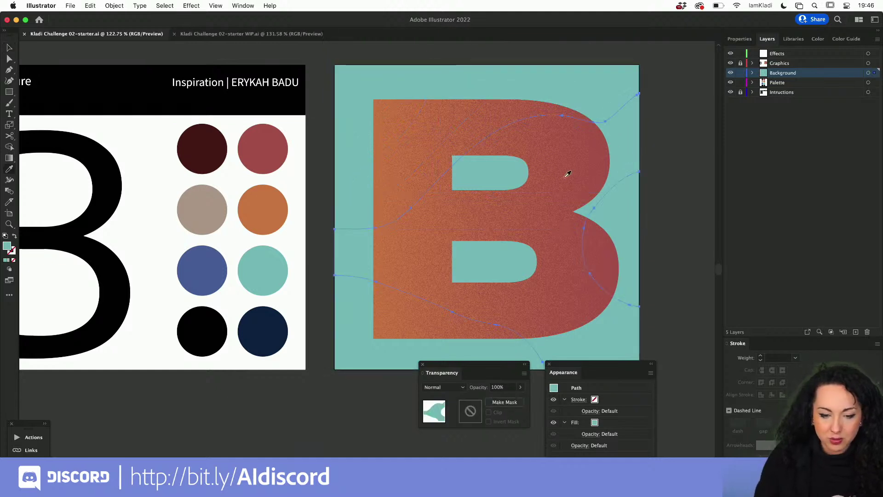
pyautogui.click(280, 320)
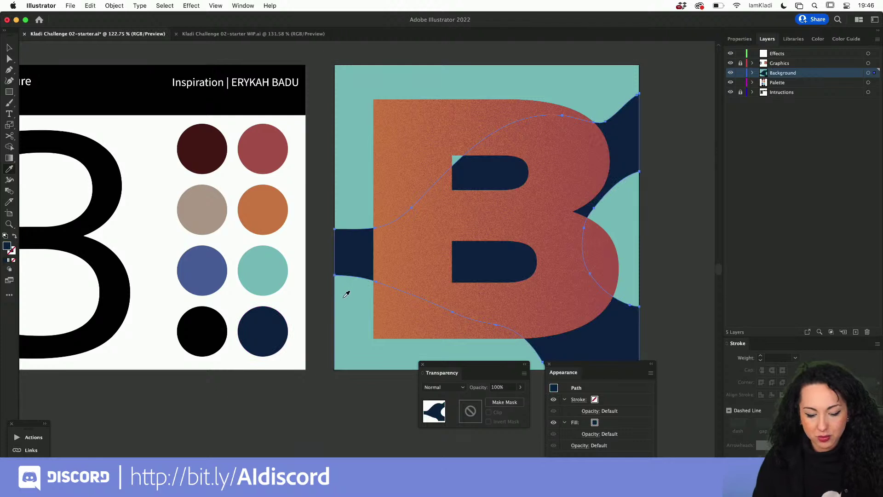
# Recolour the lower-left background piece with the palette's rose red and the upper diagonal band with its taupe.
pyautogui.keyDown('super'); pyautogui.click(363, 314); pyautogui.keyUp('super')
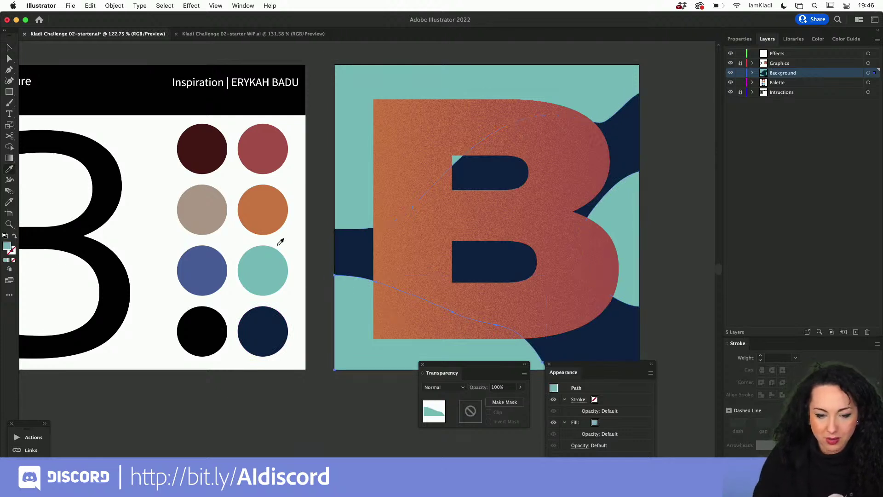
pyautogui.click(257, 158)
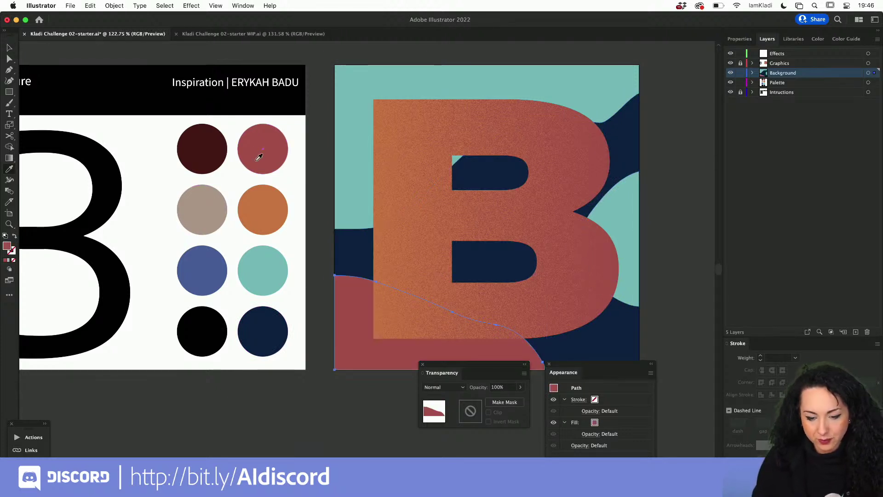
pyautogui.keyDown('super'); pyautogui.click(614, 85); pyautogui.keyUp('super')
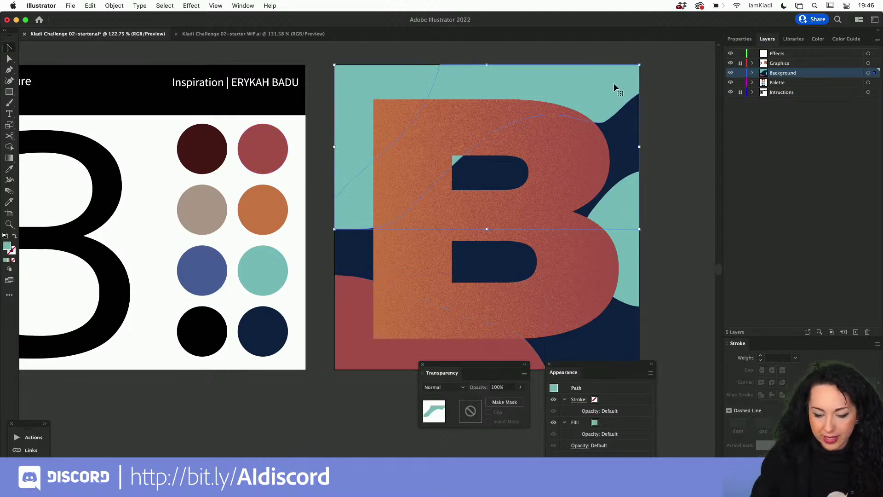
pyautogui.click(205, 195)
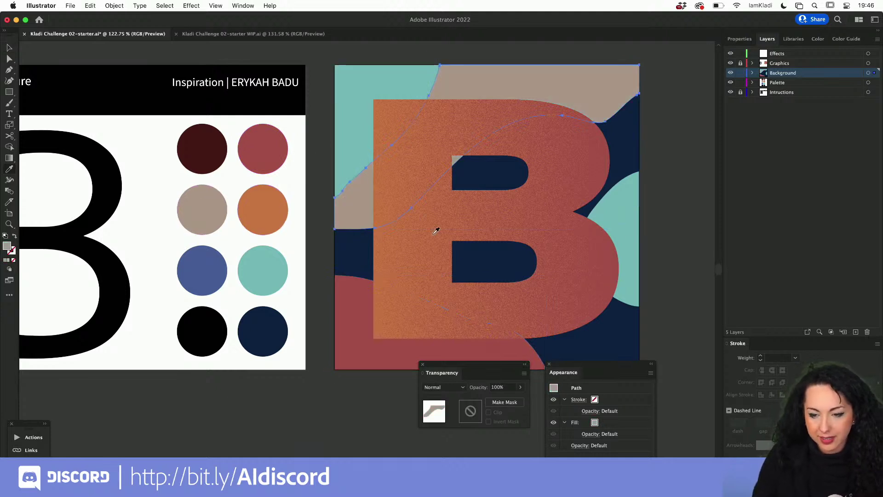
# Fill the rounded background piece at the artboard's right edge with taupe sampled from the upper band.
pyautogui.keyDown('super'); pyautogui.click(628, 238); pyautogui.keyUp('super')
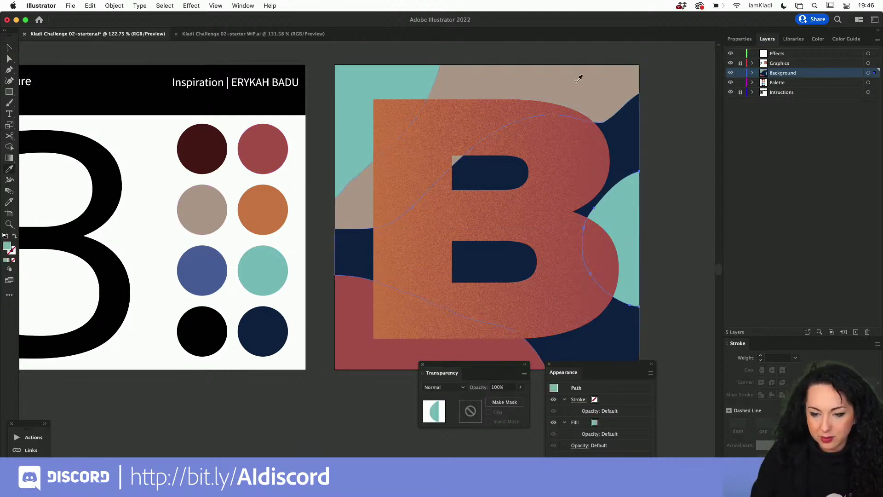
pyautogui.click(568, 51)
pyautogui.click(571, 70)
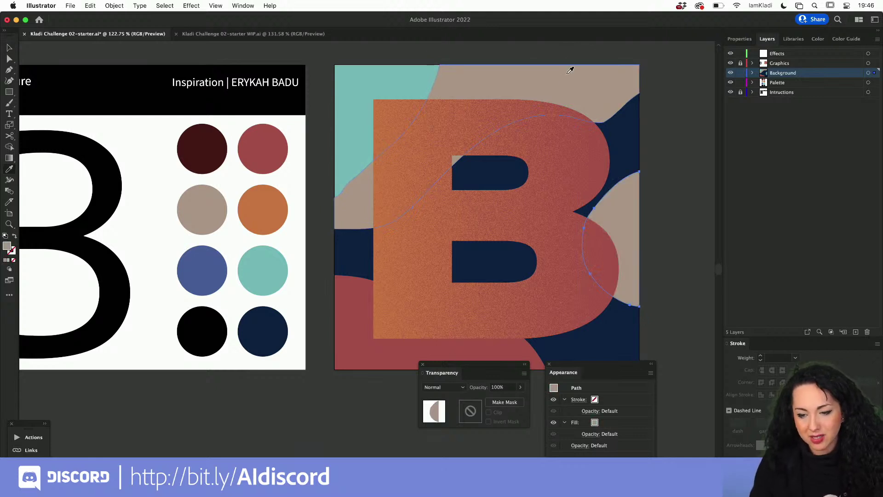
# Fill the upper-left background piece with the palette's rose red.
pyautogui.keyDown('super'); pyautogui.click(404, 75); pyautogui.keyUp('super')
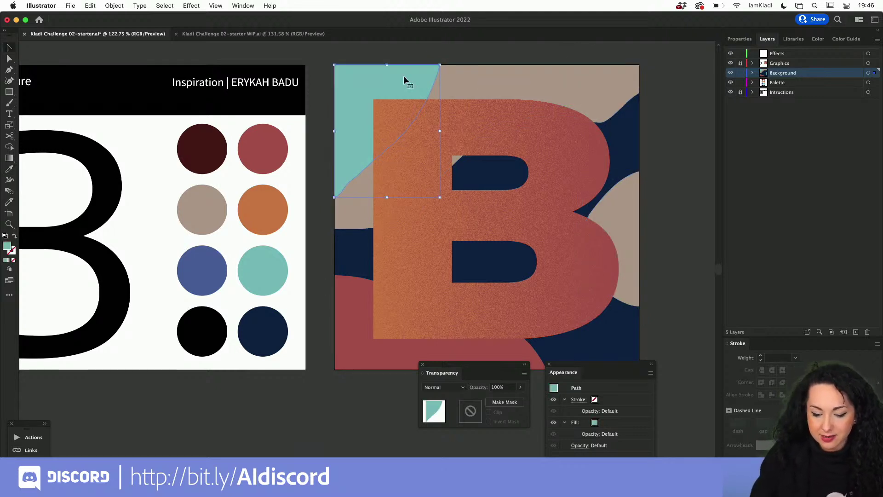
pyautogui.click(276, 154)
pyautogui.press('v')
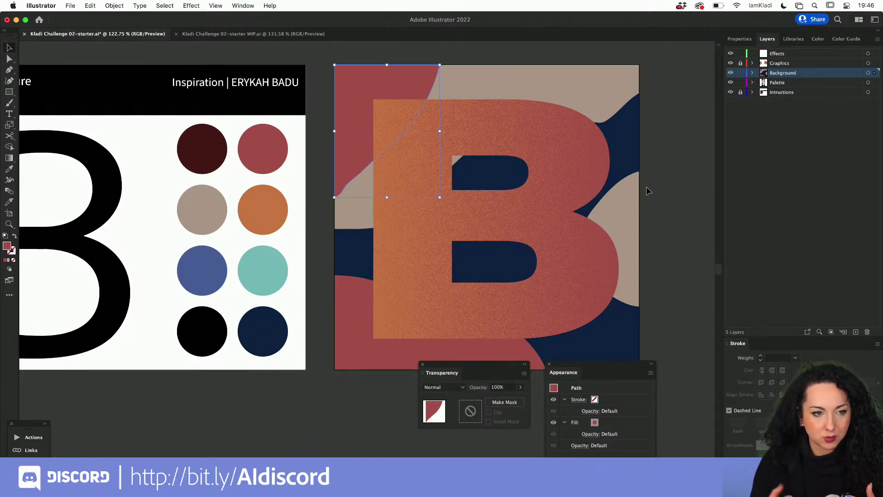
pyautogui.click(670, 210)
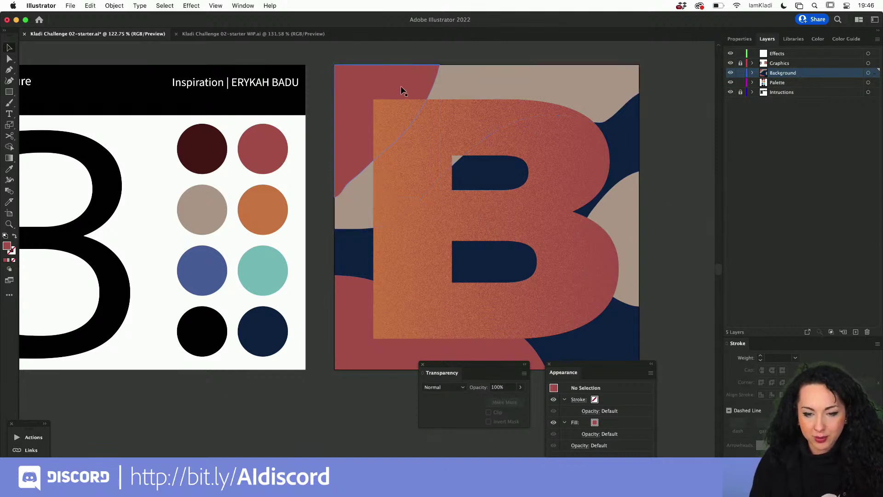
# Fill the upper-left background piece and the upper diagonal band with the orange sampled from the palette.
pyautogui.click(376, 101)
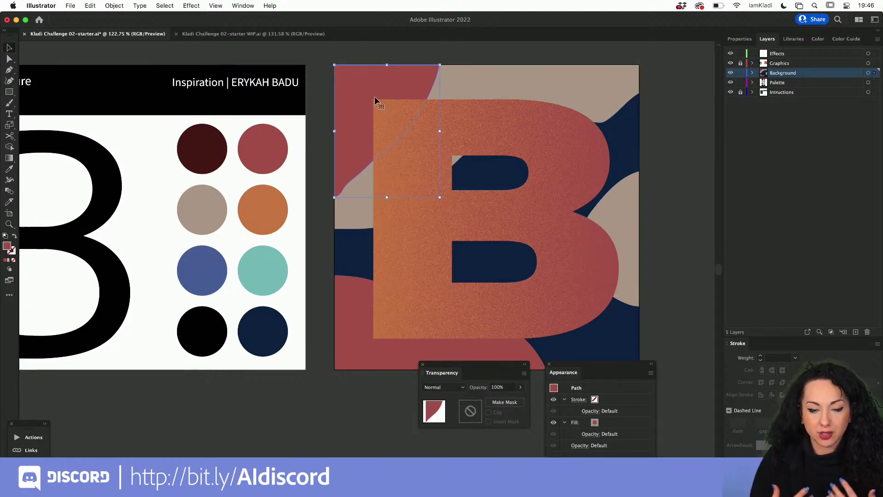
pyautogui.press('a')
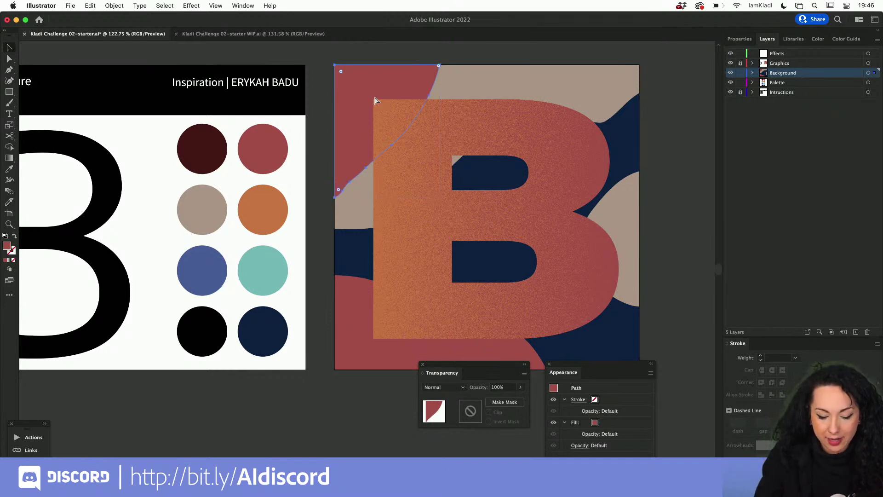
pyautogui.press('i')
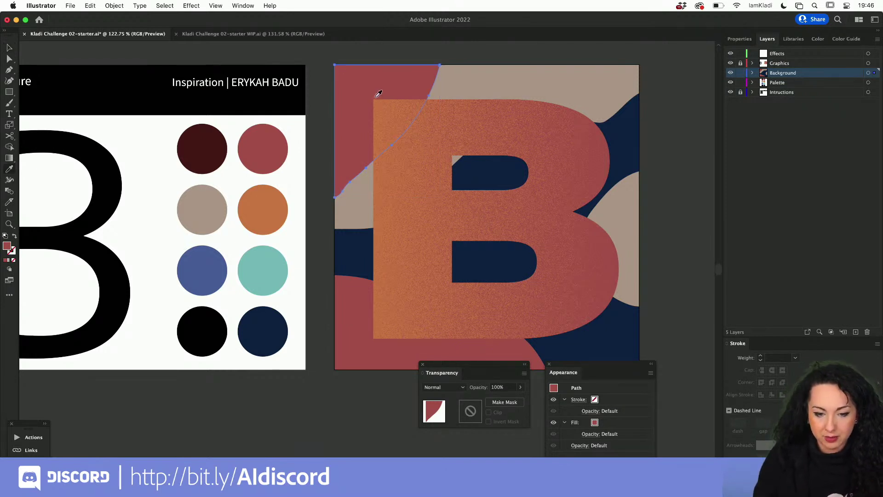
pyautogui.click(273, 192)
pyautogui.press('v')
pyautogui.click(496, 92)
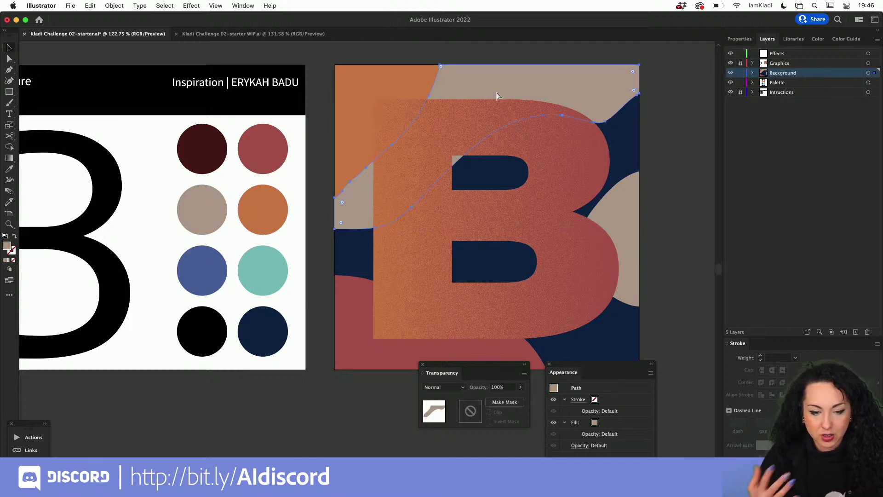
pyautogui.press('super+shift+b')
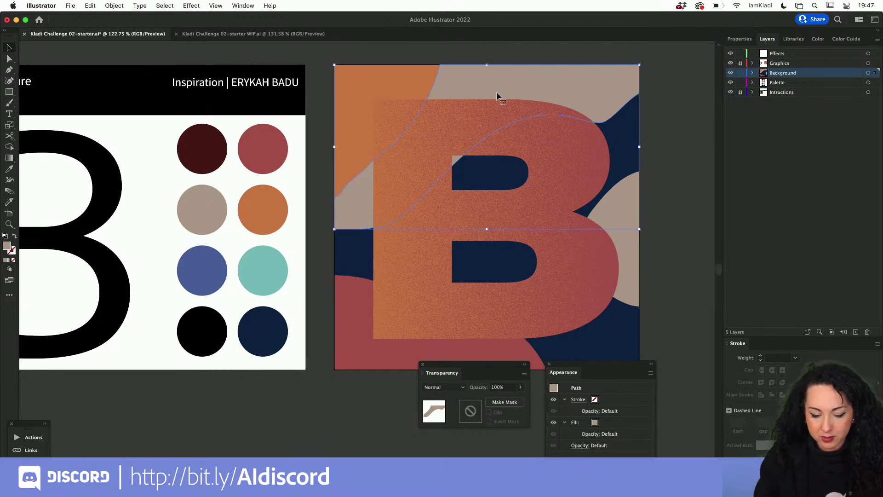
pyautogui.press('i')
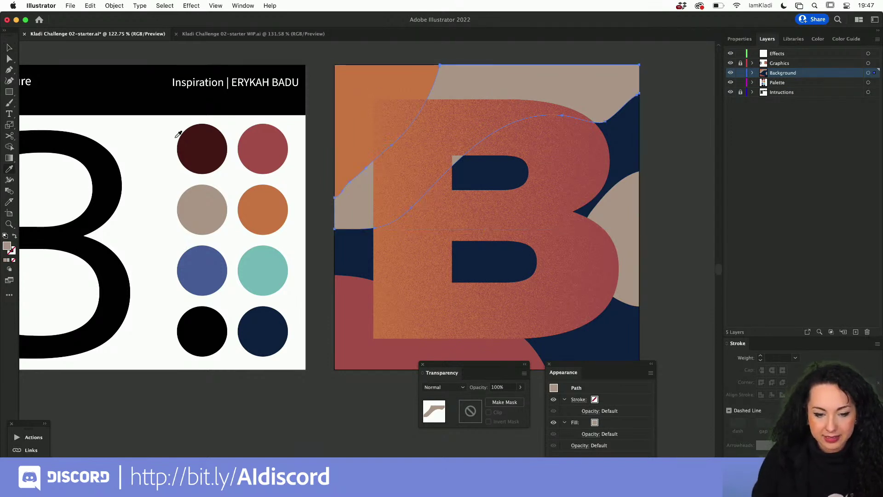
pyautogui.click(251, 204)
pyautogui.press('v')
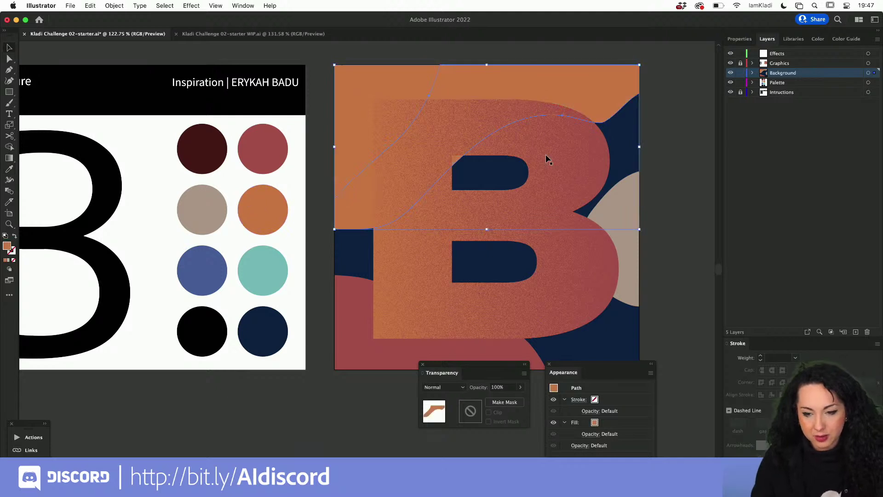
# Recolour the large central background piece with the palette's teal and the rounded right-edge piece with its orange.
pyautogui.click(642, 139)
pyautogui.press('i')
pyautogui.click(279, 261)
pyautogui.press('v')
pyautogui.click(625, 255)
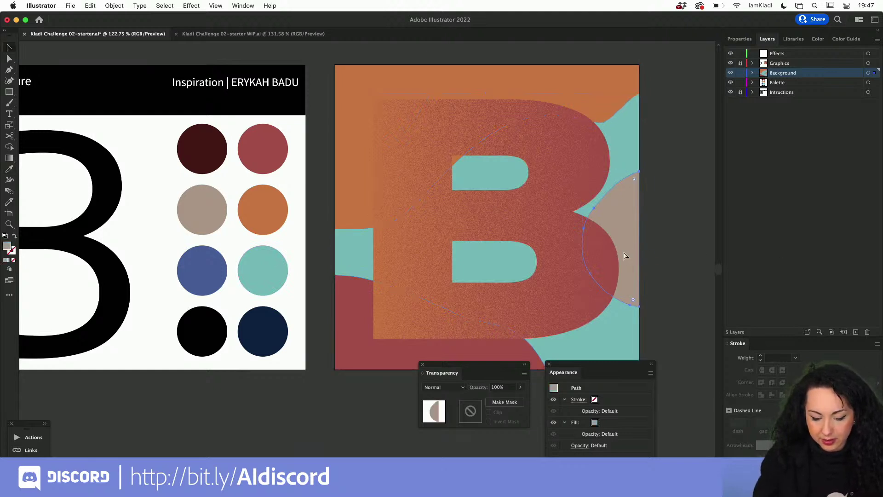
pyautogui.press('i')
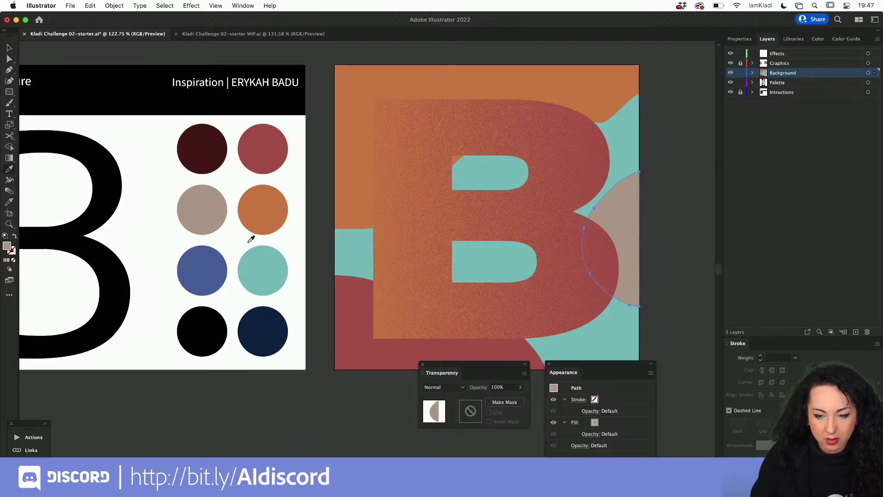
pyautogui.click(263, 209)
pyautogui.press('v')
# Fill the lower-left background piece with teal sampled from the palette.
pyautogui.click(358, 304)
pyautogui.press('a')
pyautogui.press('i')
pyautogui.click(277, 261)
pyautogui.press('v')
pyautogui.click(693, 205)
# Add an opacity mask to the rounded right-edge piece and draw a rectangle about 734 × 583 px over it inside the mask.
pyautogui.click(637, 204)
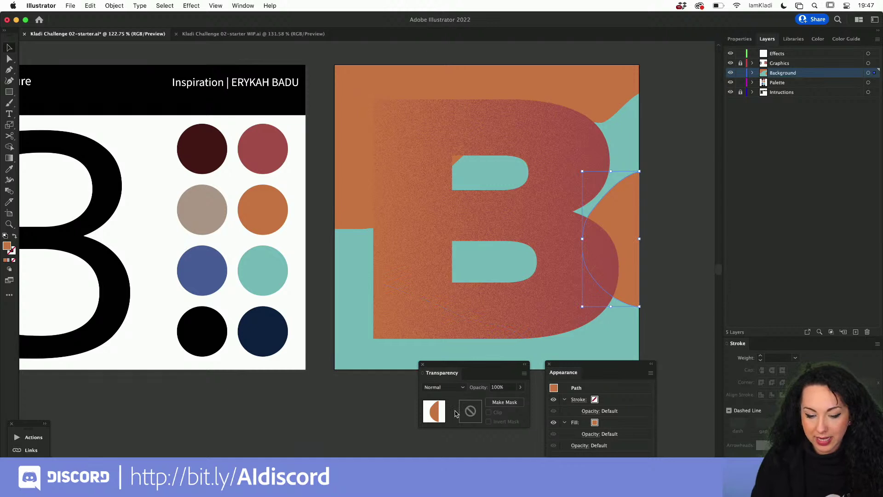
pyautogui.click(499, 403)
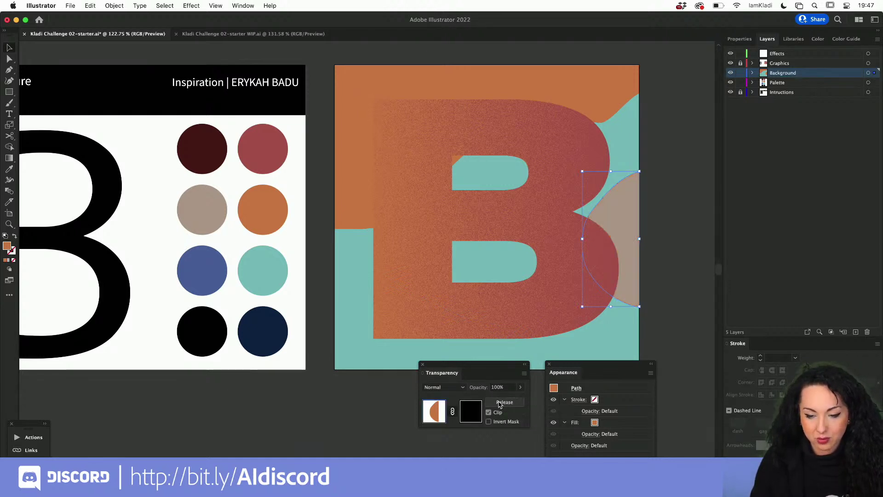
pyautogui.click(469, 408)
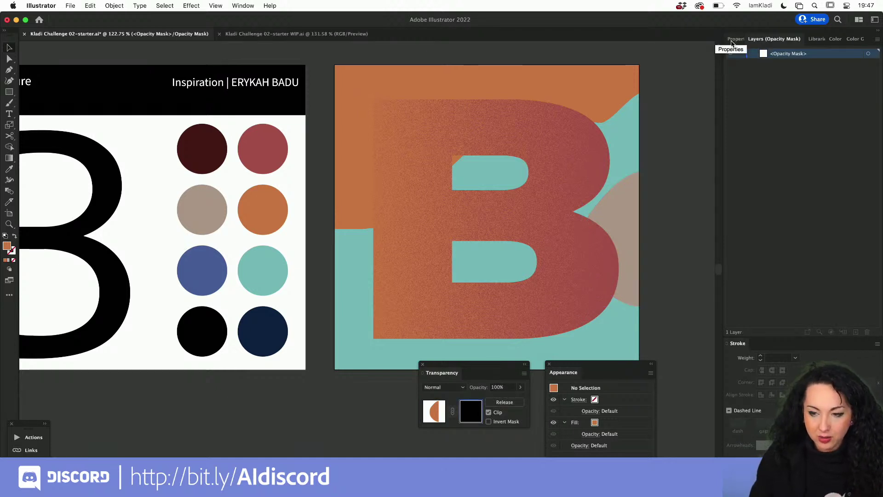
pyautogui.press('m')
pyautogui.moveTo(627, 223); pyautogui.dragTo(751, 362)
pyautogui.press('v')
pyautogui.moveTo(669, 295); pyautogui.dragTo(586, 240)
pyautogui.press('g')
pyautogui.press('v')
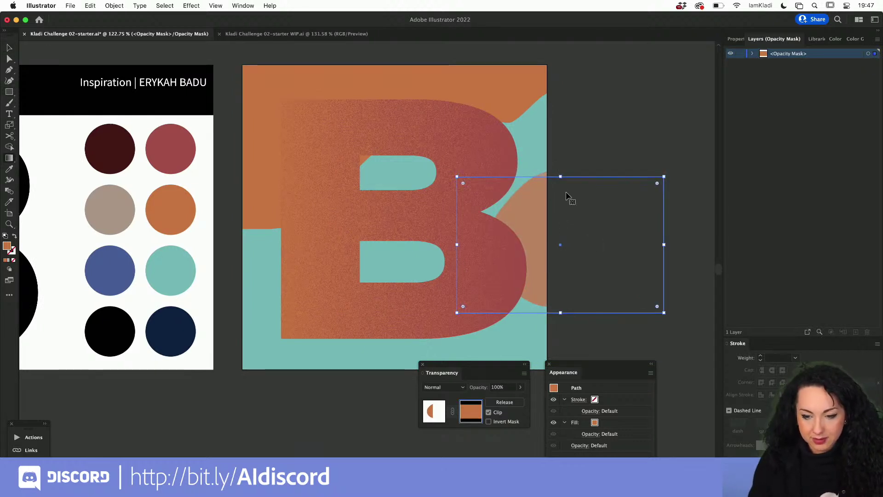
pyautogui.moveTo(560, 178); pyautogui.dragTo(558, 148)
# Fill the mask rectangle with a linear white-to-black gradient.
pyautogui.press('g')
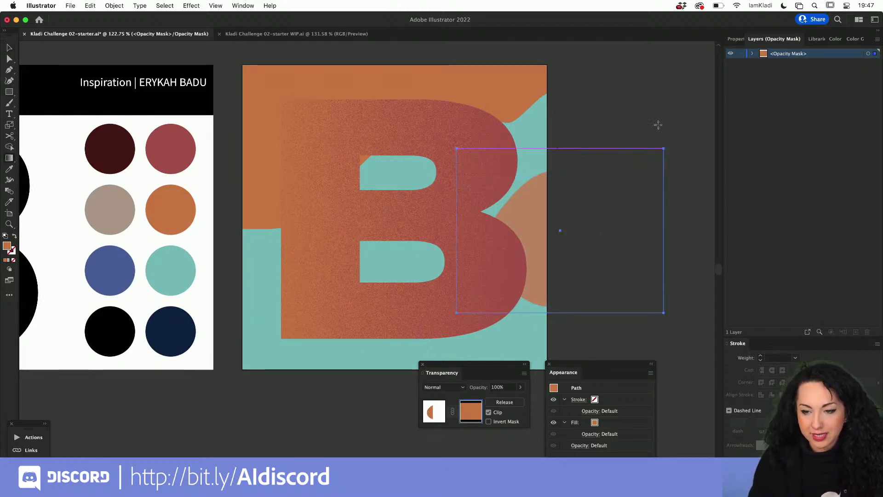
pyautogui.click(736, 40)
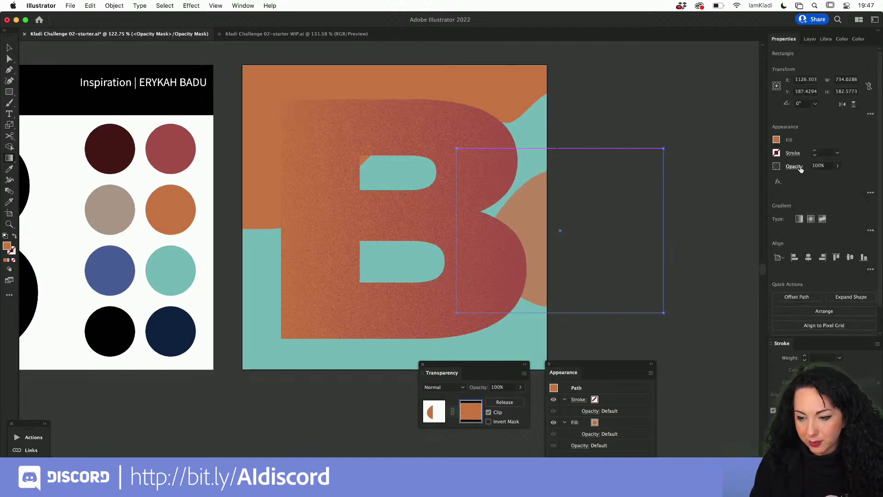
pyautogui.click(801, 220)
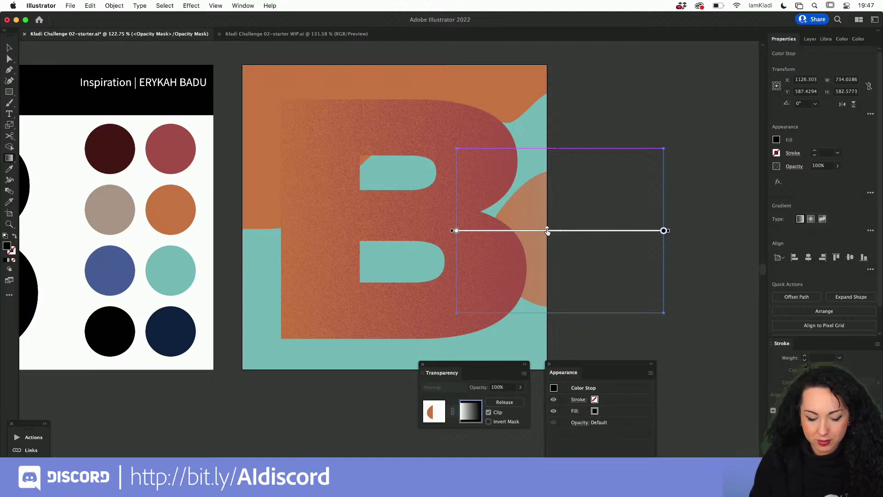
pyautogui.press('v')
# Apply the Grain effect to the mask's gradient rectangle and return to editing the artwork.
pyautogui.click(219, 7)
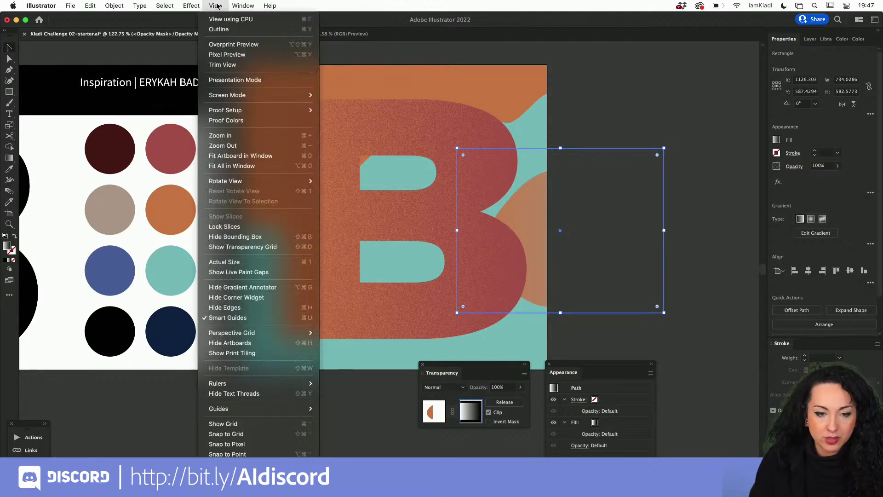
pyautogui.moveTo(191, 6)
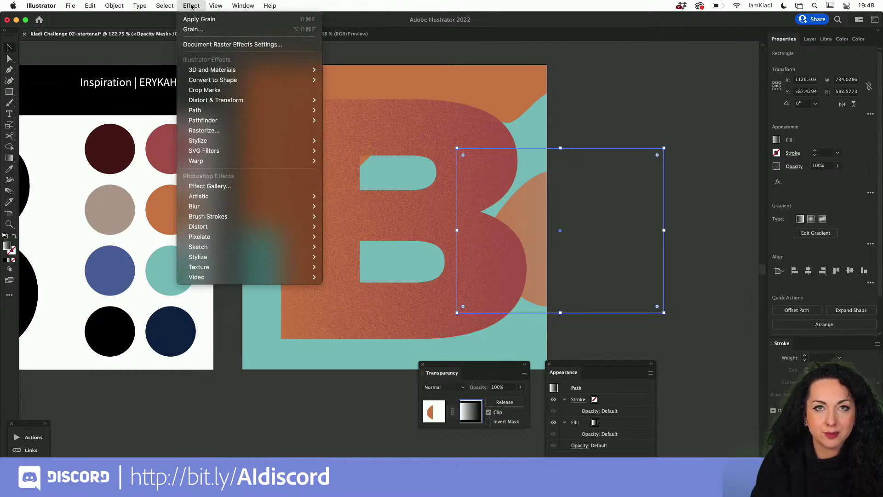
pyautogui.click(193, 31)
pyautogui.click(729, 32)
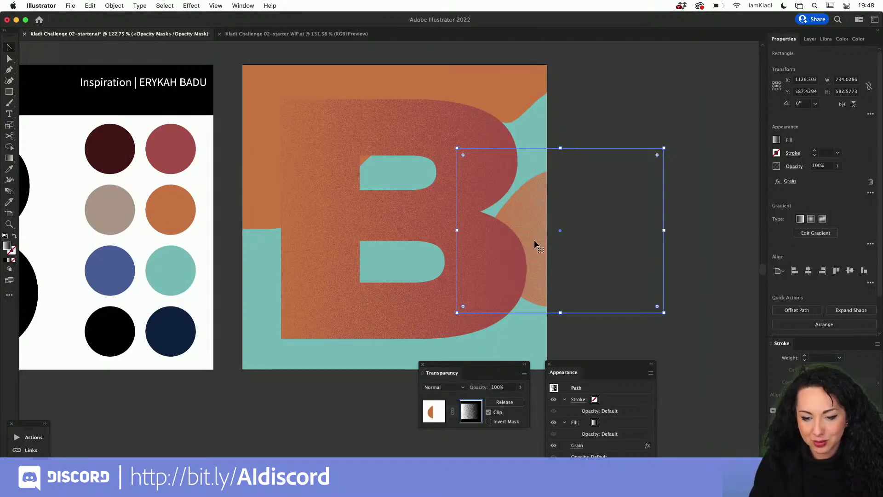
pyautogui.scroll(5, 534, 239)
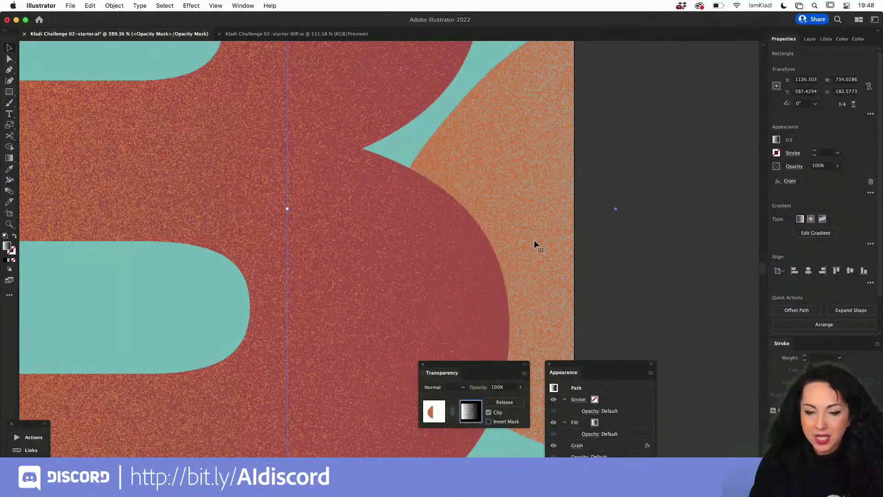
pyautogui.scroll(-6, 534, 240)
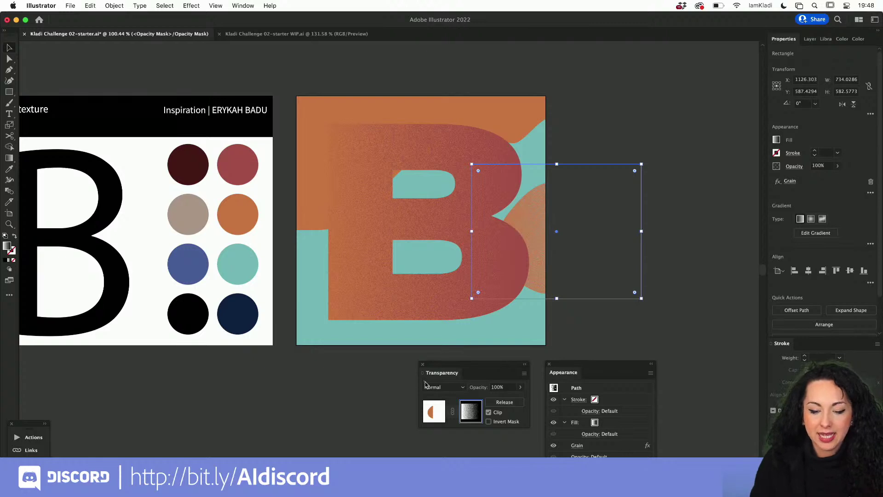
pyautogui.click(431, 413)
# Give the upper diagonal band an opacity mask, paste the grainy gradient rectangle into it, and enlarge it to about 1148 × 911 px over the band.
pyautogui.click(490, 102)
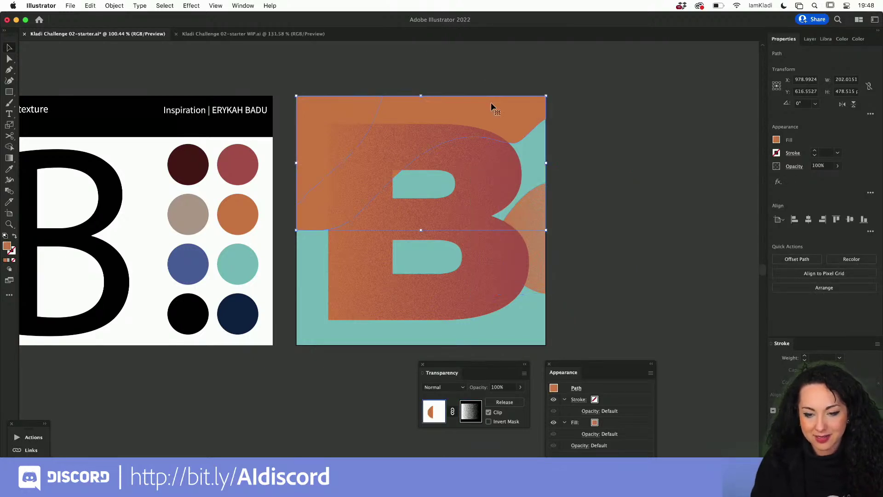
pyautogui.click(494, 403)
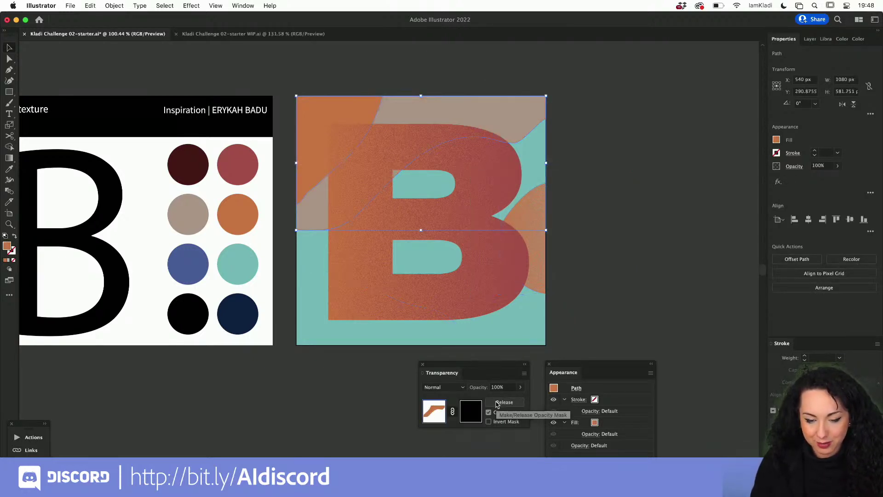
pyautogui.click(477, 406)
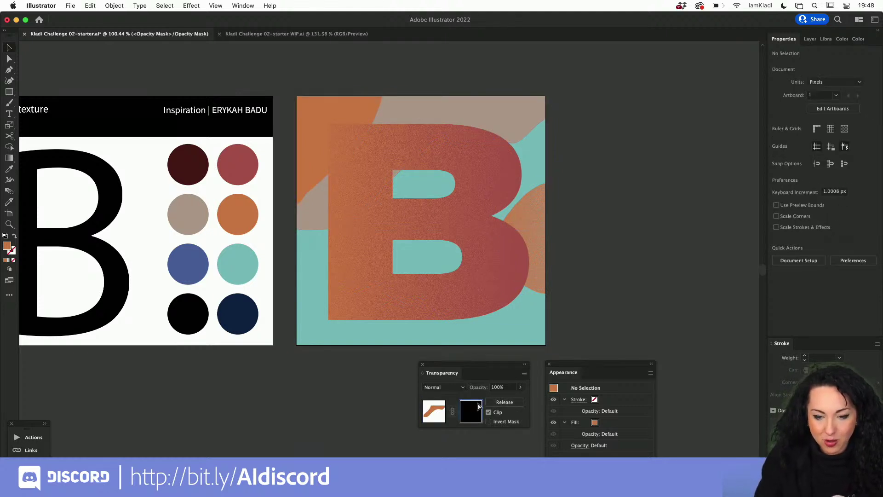
pyautogui.press('super+f')
pyautogui.moveTo(315, 225); pyautogui.dragTo(297, 150)
pyautogui.moveTo(467, 115); pyautogui.dragTo(415, 161)
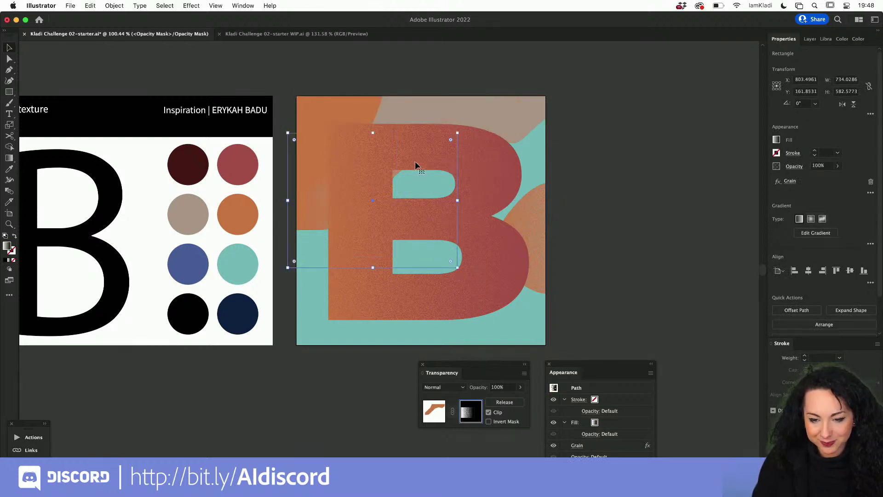
pyautogui.moveTo(455, 135); pyautogui.dragTo(567, 58)
# Reverse the gradient of the rectangle in the diagonal band's opacity mask.
pyautogui.scroll(5, 454, 102)
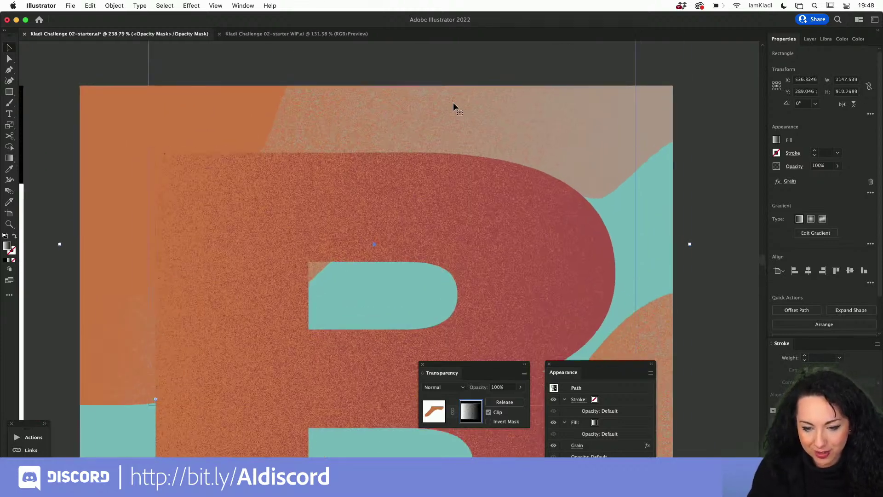
pyautogui.scroll(-3, 501, 148)
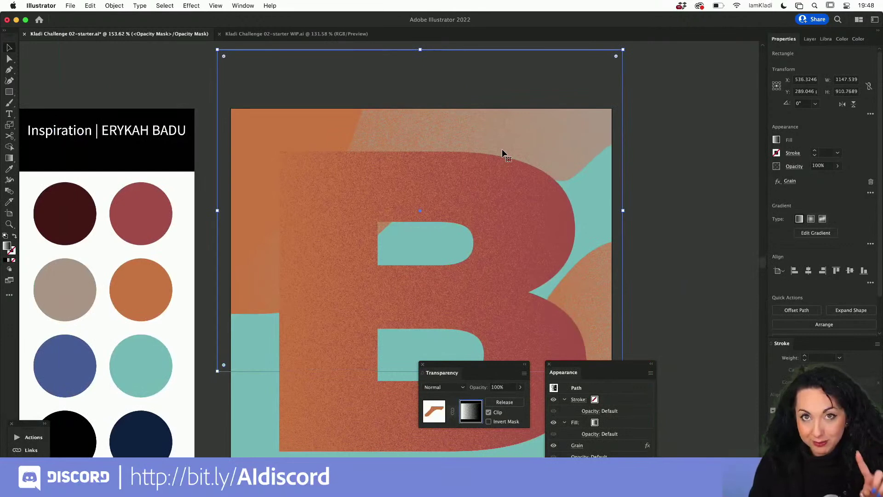
pyautogui.click(816, 234)
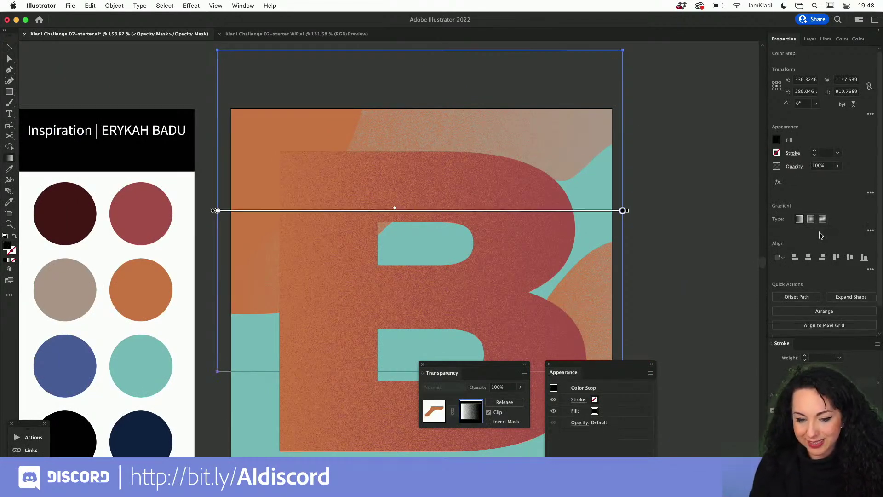
pyautogui.click(871, 232)
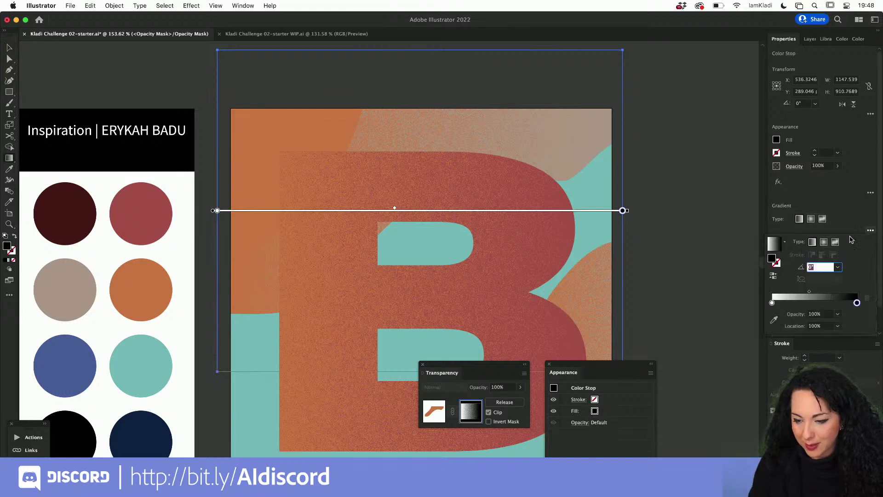
pyautogui.click(774, 276)
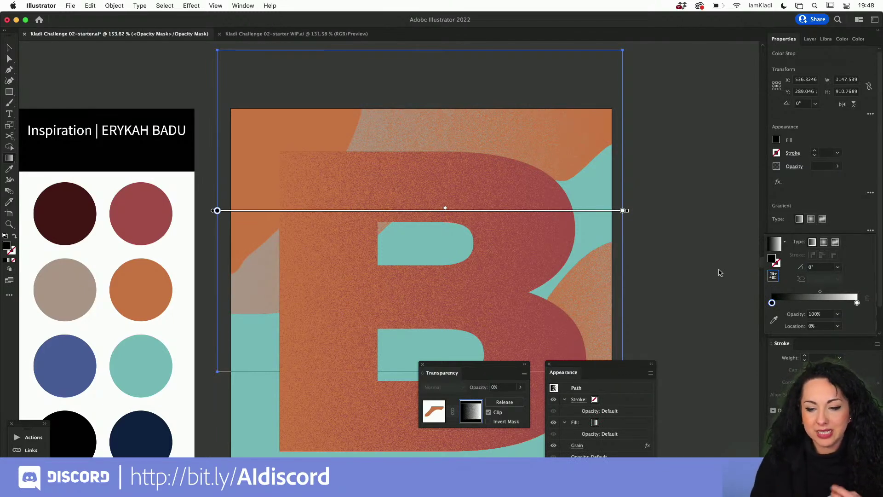
pyautogui.click(672, 298)
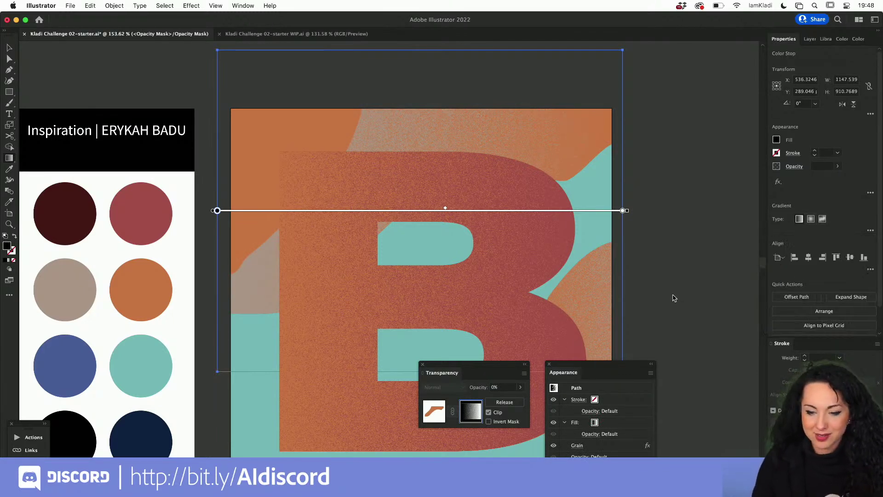
pyautogui.press('v')
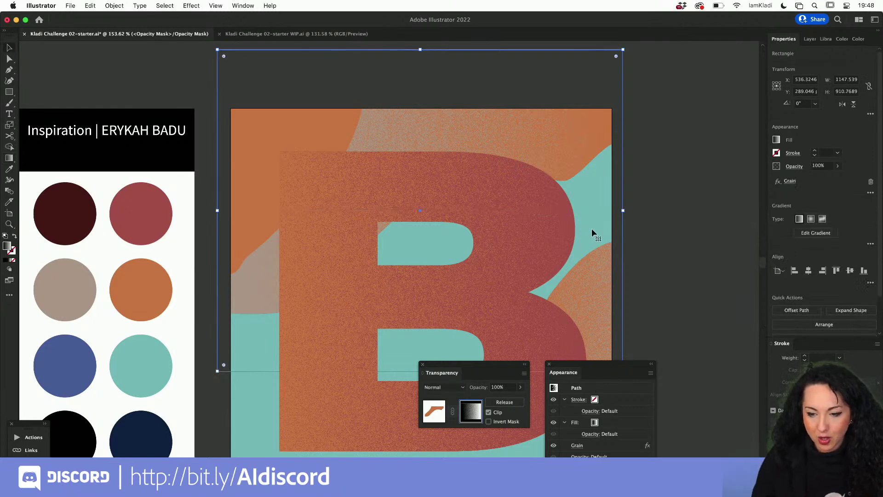
# Return to the artwork, give the large teal shape behind the letter an opacity mask, and paste the grainy gradient rectangle into it.
pyautogui.click(657, 214)
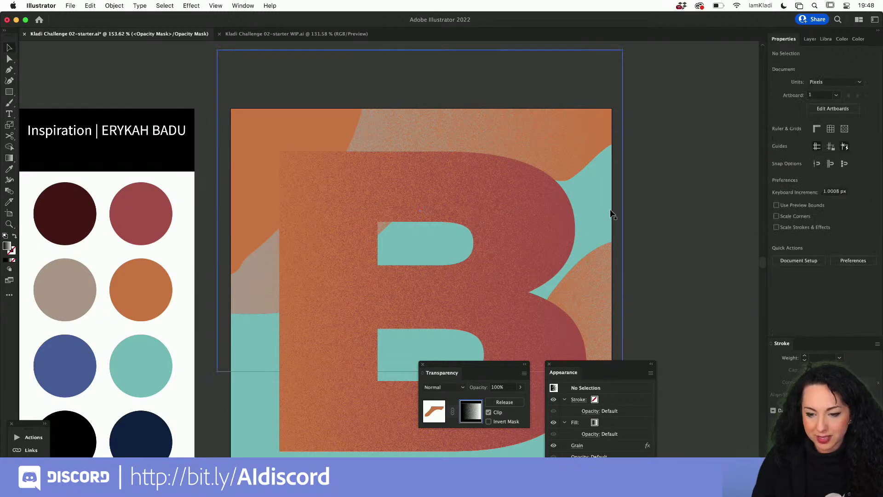
pyautogui.click(434, 413)
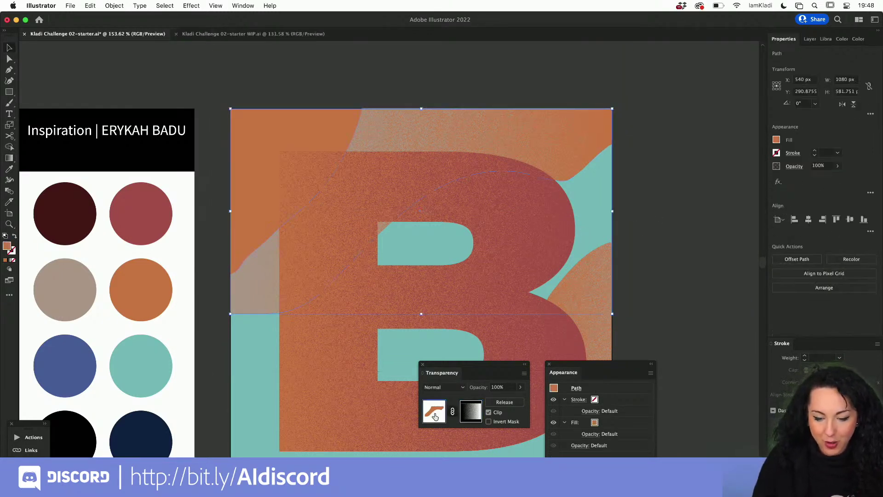
pyautogui.click(596, 229)
pyautogui.click(502, 403)
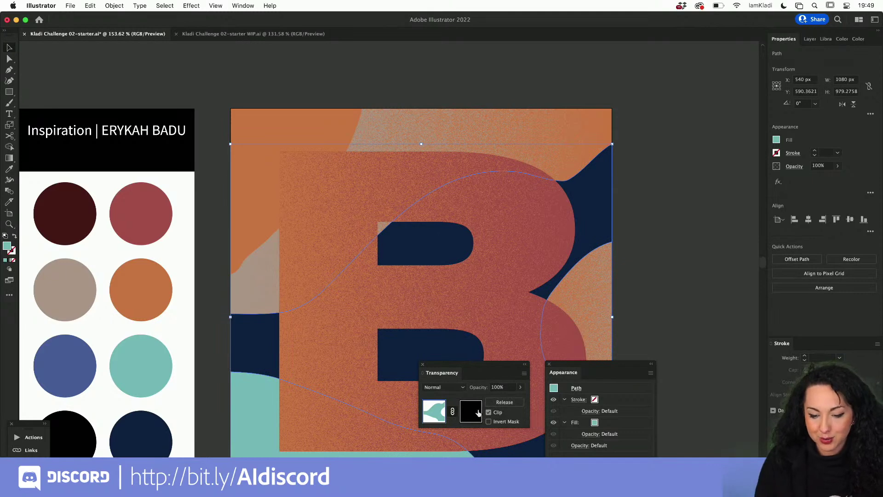
pyautogui.click(477, 413)
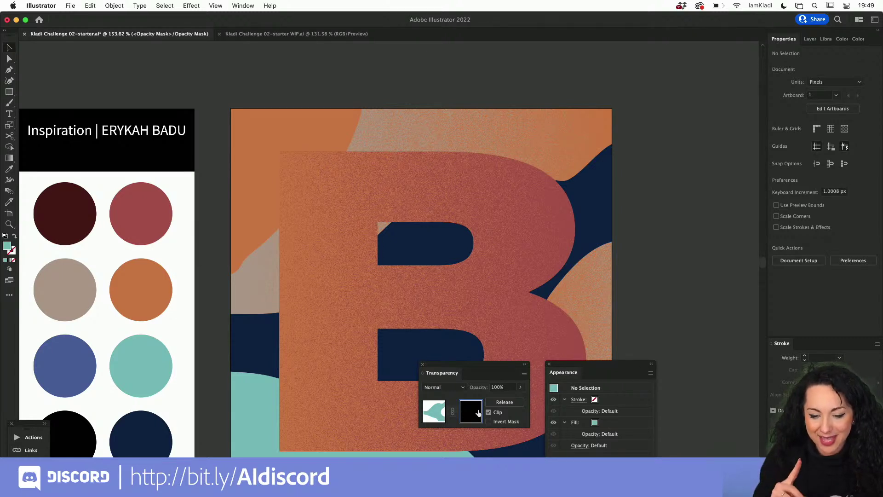
pyautogui.press('super+v')
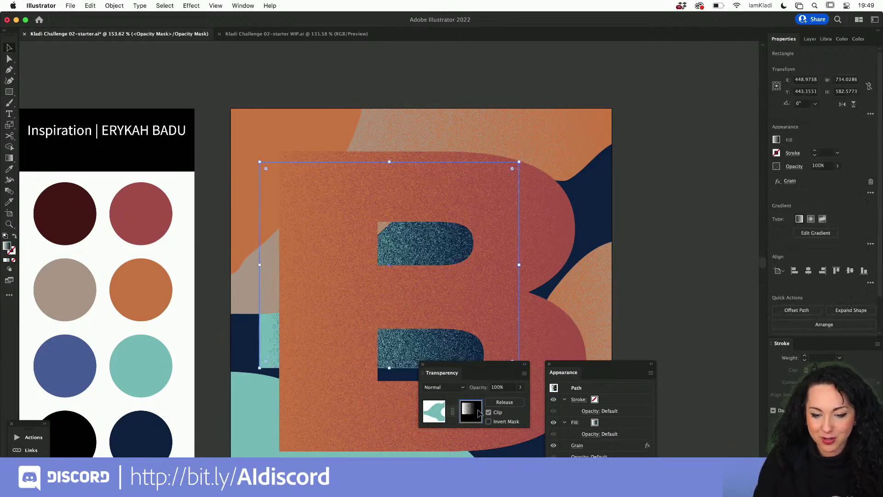
# Enlarge the rectangle in the teal shape's mask to about 1580 × 1264 px over the shape and return to editing the artwork.
pyautogui.moveTo(520, 162); pyautogui.dragTo(688, 75)
pyautogui.scroll(-3, 623, 111)
pyautogui.hscroll(-2, 623, 112)
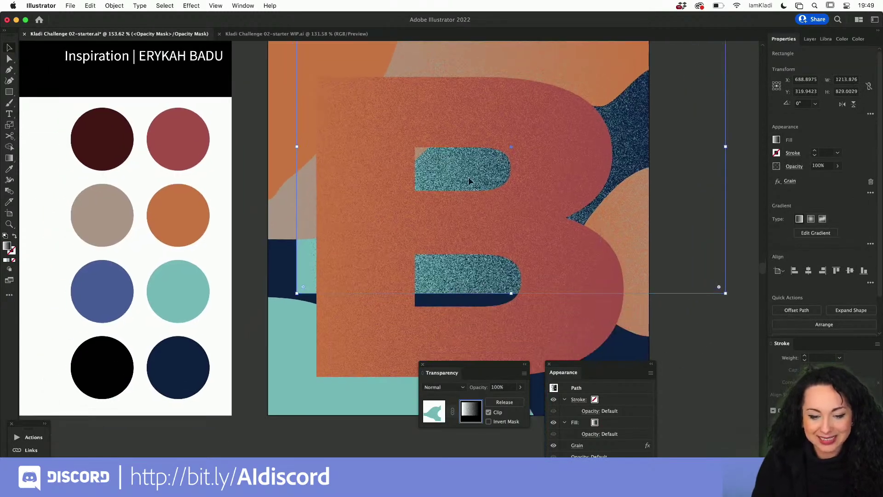
pyautogui.moveTo(297, 293); pyautogui.dragTo(167, 447)
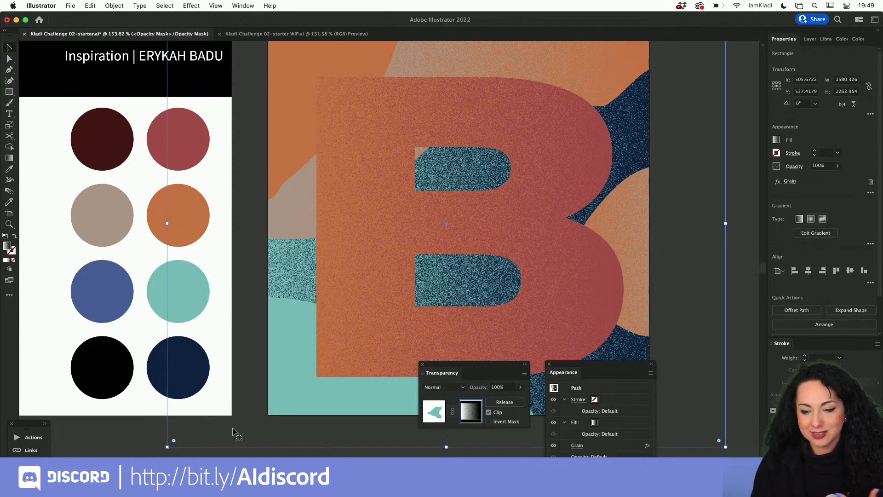
pyautogui.click(731, 327)
pyautogui.scroll(-3, 664, 310)
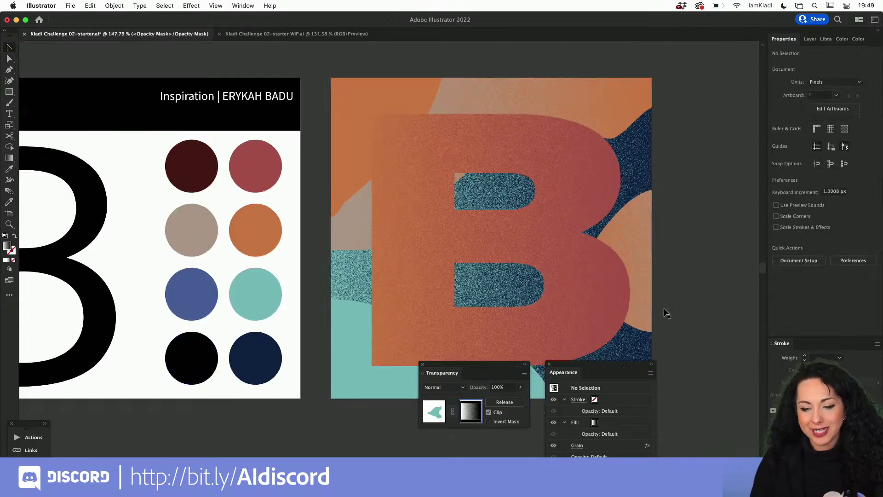
pyautogui.click(434, 411)
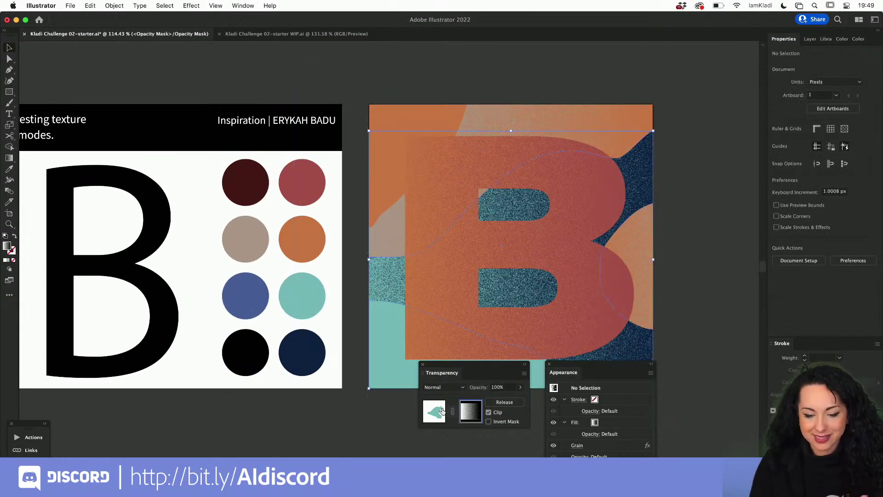
# Give the orange shape in the artboard's upper-left corner an opacity mask, paste the grainy gradient rectangle into it, and reposition it over the shape.
pyautogui.click(379, 155)
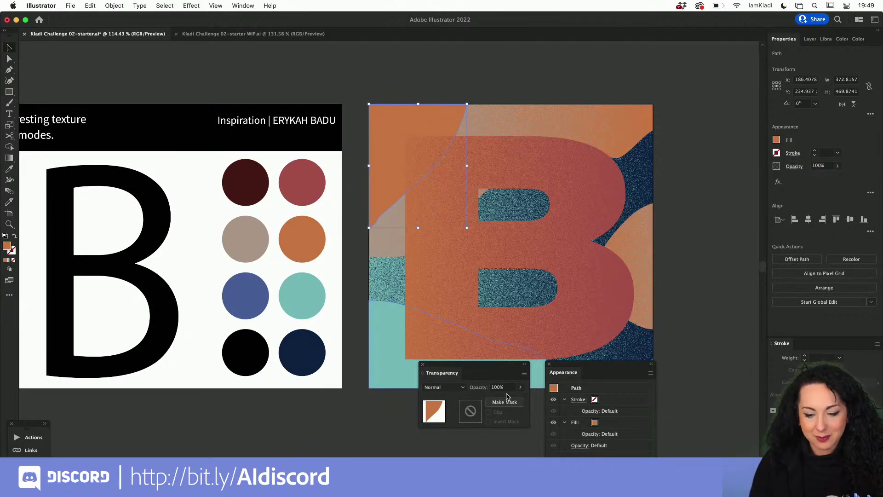
pyautogui.click(505, 403)
pyautogui.click(474, 417)
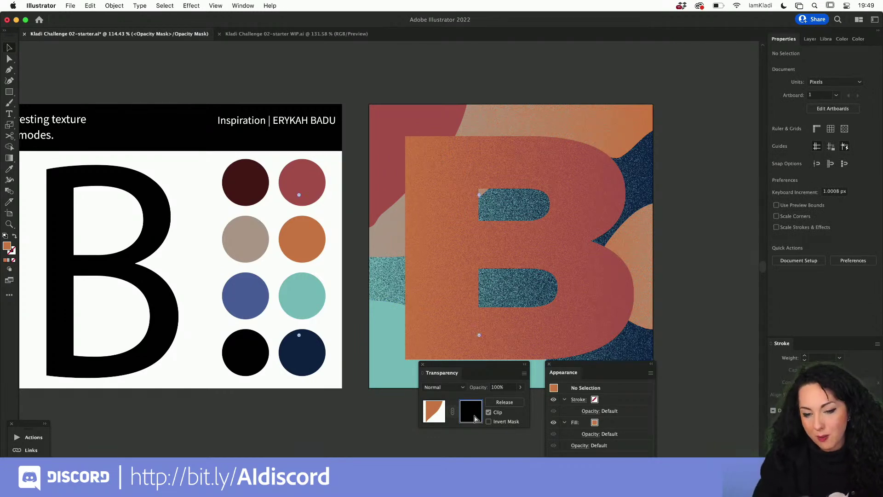
pyautogui.press('super+f')
pyautogui.moveTo(377, 300); pyautogui.dragTo(367, 76)
pyautogui.click(571, 69)
pyautogui.scroll(-3, 476, 301)
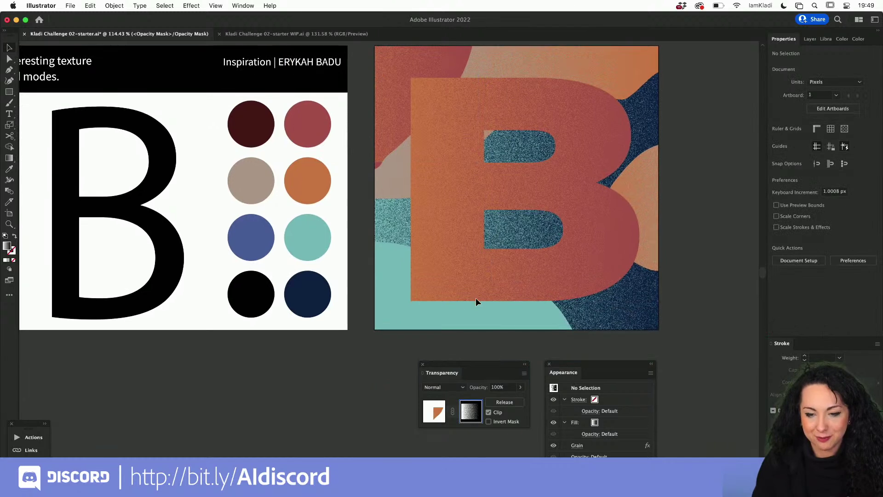
pyautogui.click(439, 414)
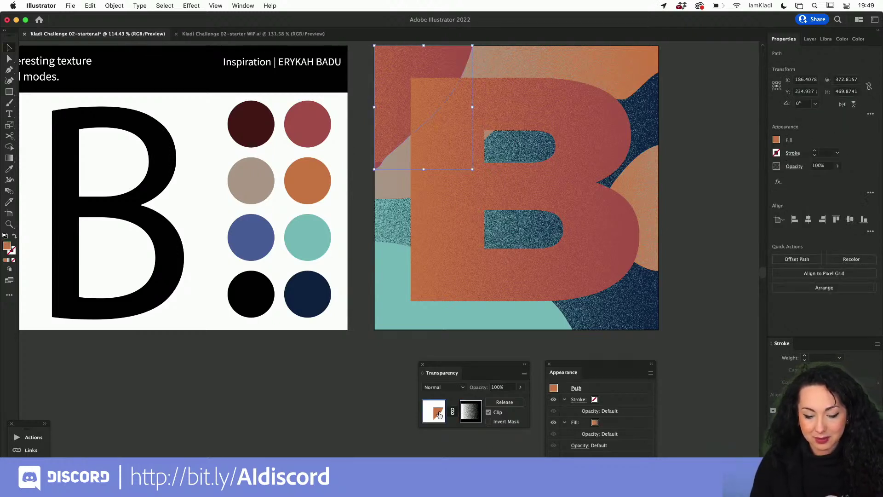
# Give the lower teal shape an opacity mask, paste the grainy gradient rectangle over it, and widen it to about 908 × 583 px.
pyautogui.click(452, 328)
pyautogui.click(505, 401)
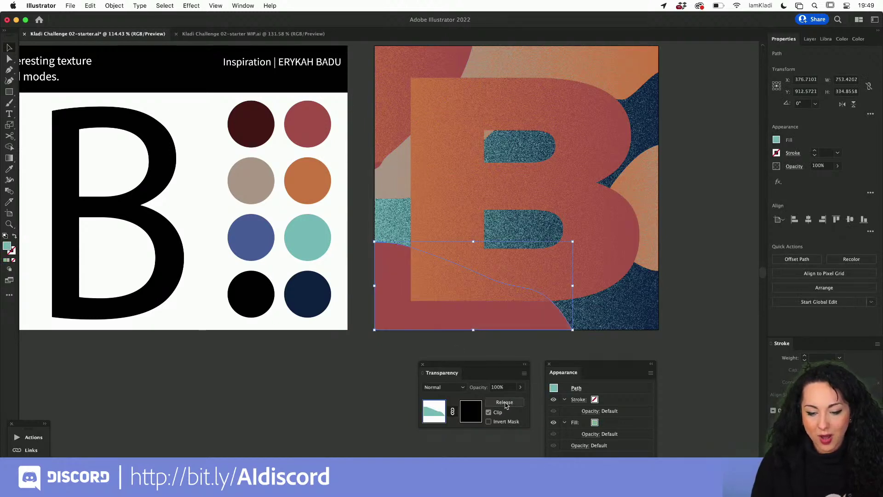
pyautogui.click(480, 414)
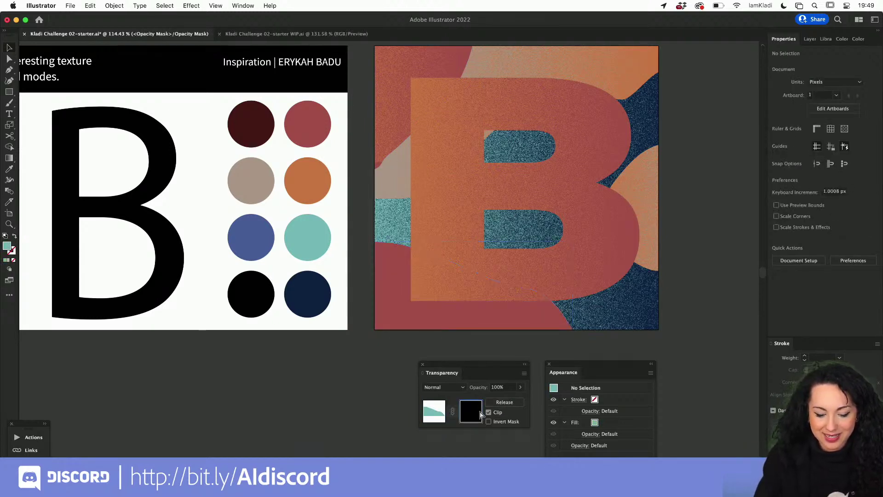
pyautogui.press('super+v')
pyautogui.moveTo(408, 309); pyautogui.dragTo(511, 332)
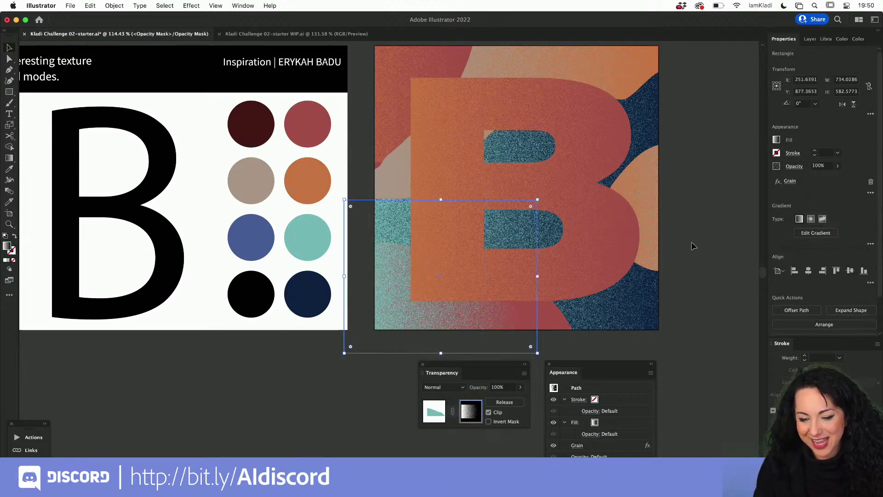
pyautogui.moveTo(538, 277); pyautogui.dragTo(588, 264)
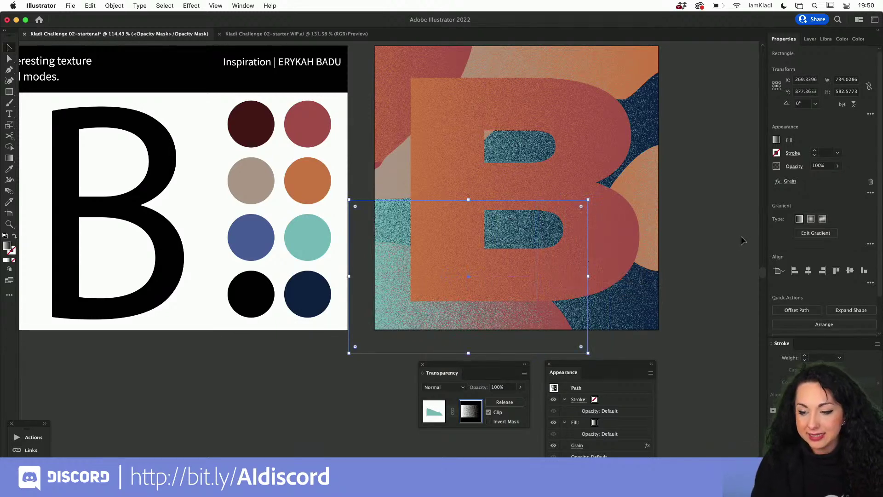
# Reverse the gradient of the rectangle in the lower teal shape's mask and return to editing the artwork.
pyautogui.click(806, 233)
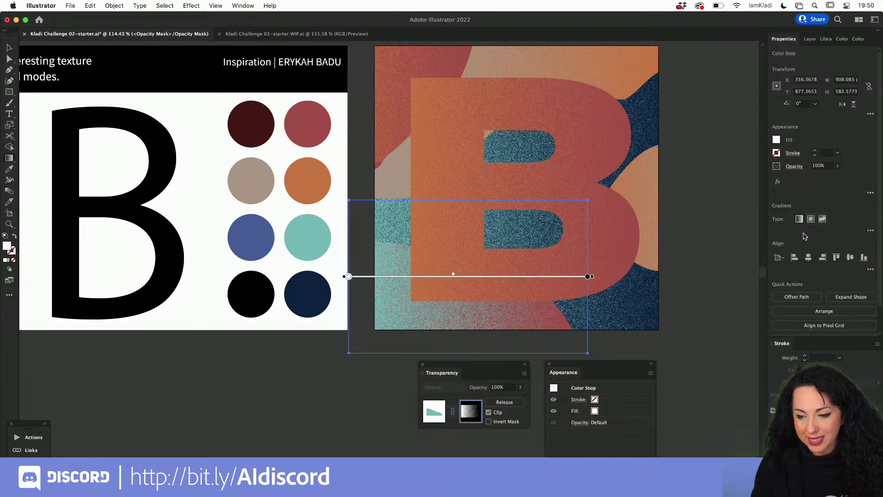
pyautogui.click(871, 230)
pyautogui.click(774, 276)
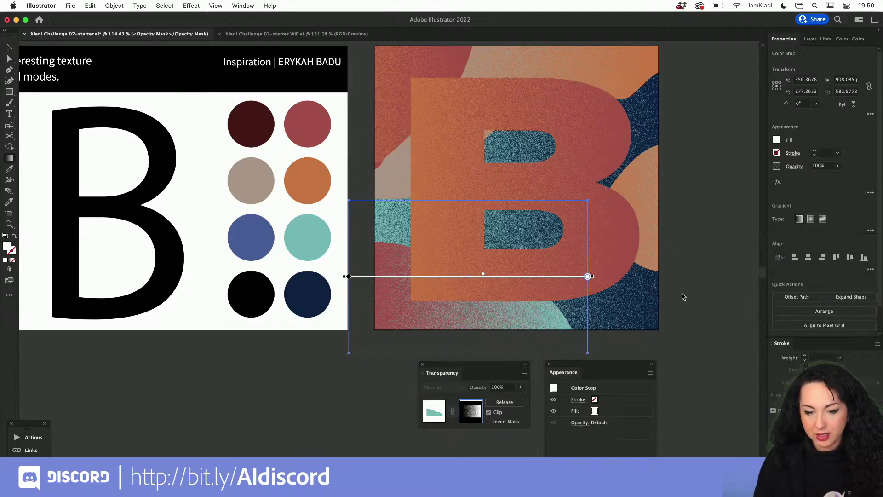
pyautogui.moveTo(684, 295); pyautogui.dragTo(682, 291)
pyautogui.press('v')
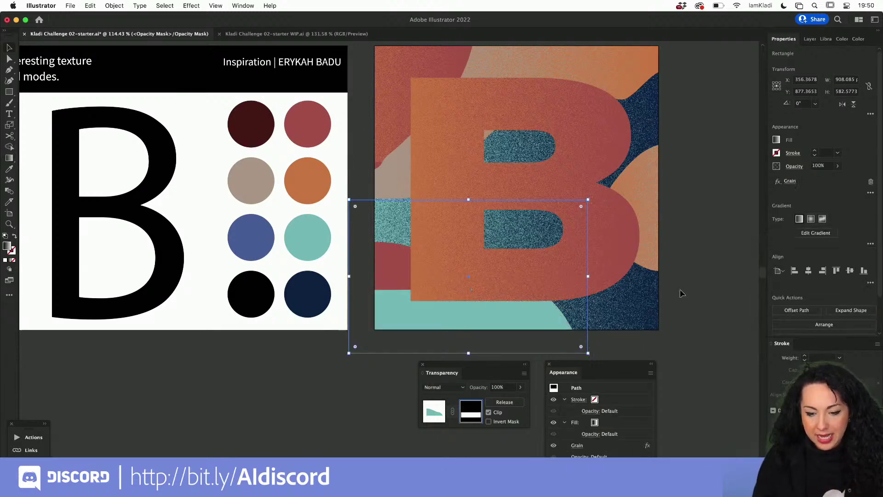
pyautogui.press('cmd+z')
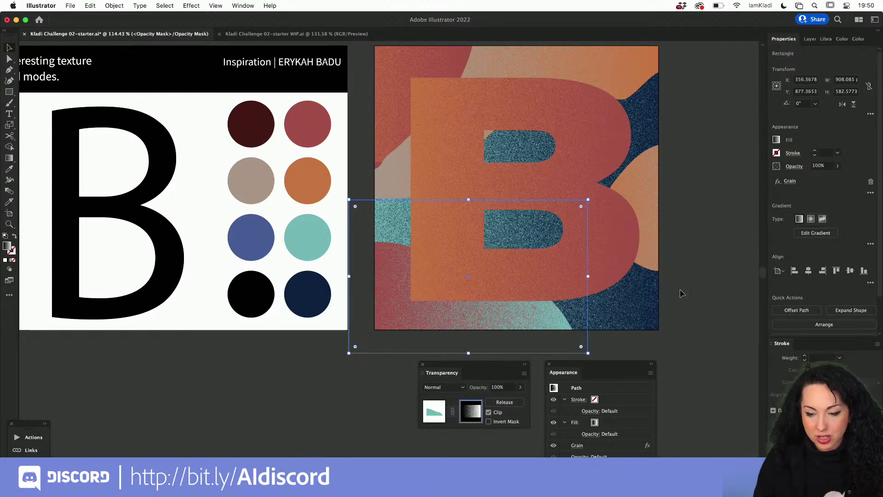
pyautogui.click(682, 293)
pyautogui.scroll(2, 680, 289)
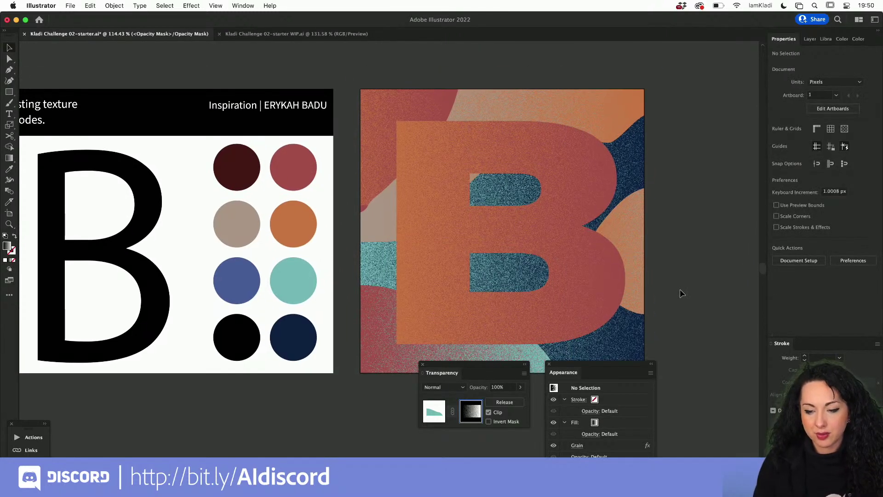
pyautogui.click(431, 411)
# Lock the Background layer, unlock the Graphics layer, and select the masked letter B group on the artboard.
pyautogui.click(518, 243)
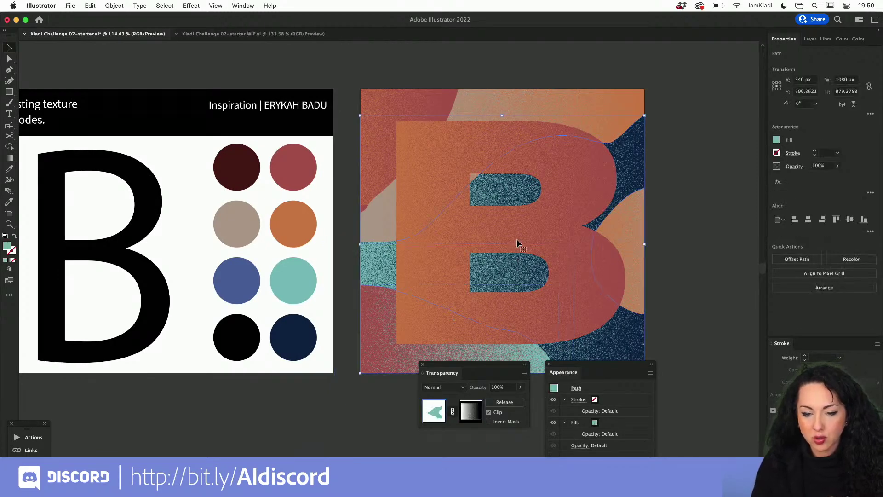
pyautogui.click(811, 38)
pyautogui.click(741, 73)
pyautogui.click(741, 63)
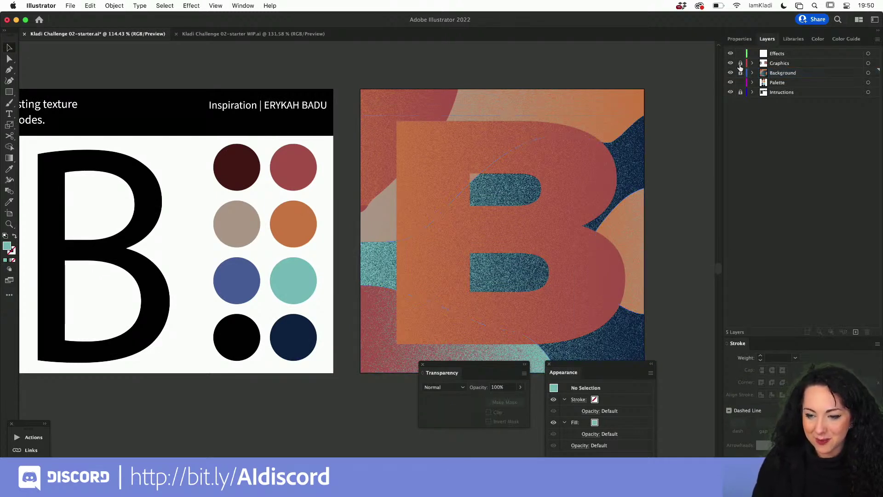
pyautogui.click(533, 159)
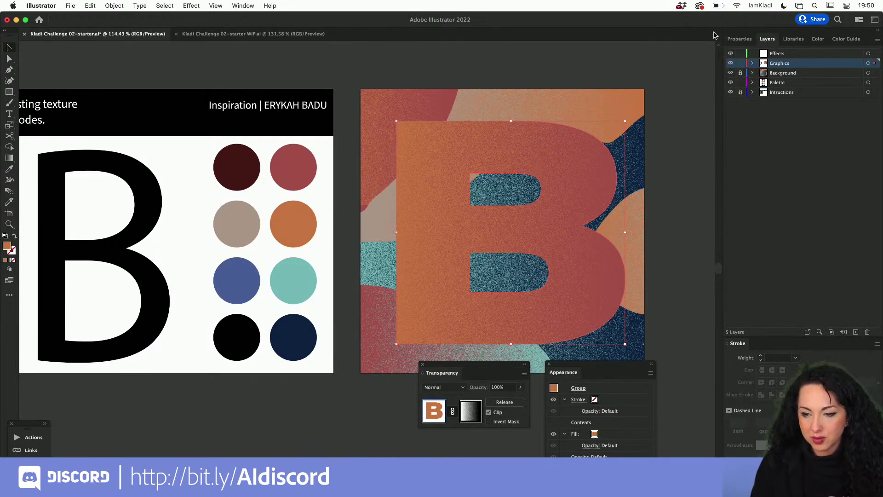
pyautogui.click(739, 40)
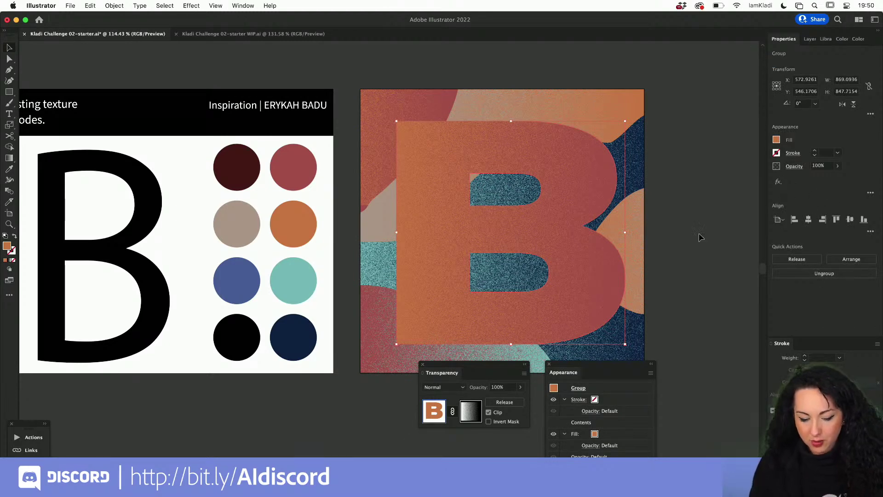
# Try a radial gradient fill directly on the letter B group.
pyautogui.press('g')
pyautogui.click(811, 220)
pyautogui.click(871, 230)
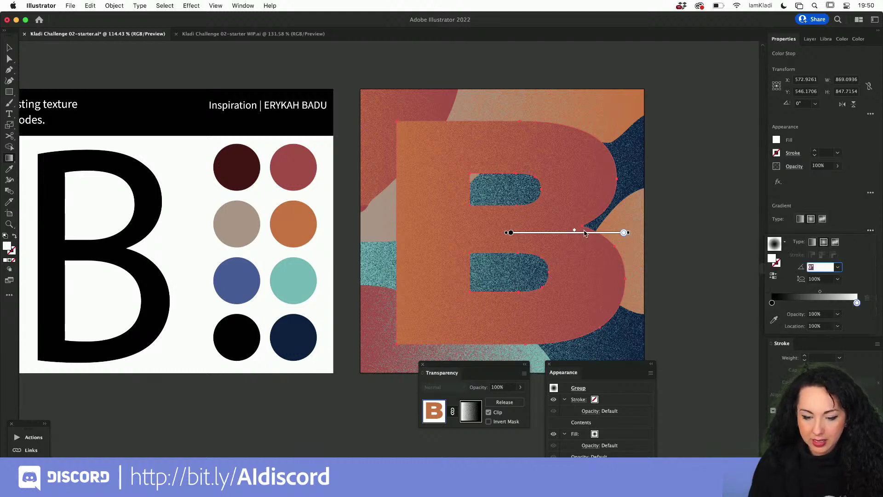
pyautogui.click(579, 272)
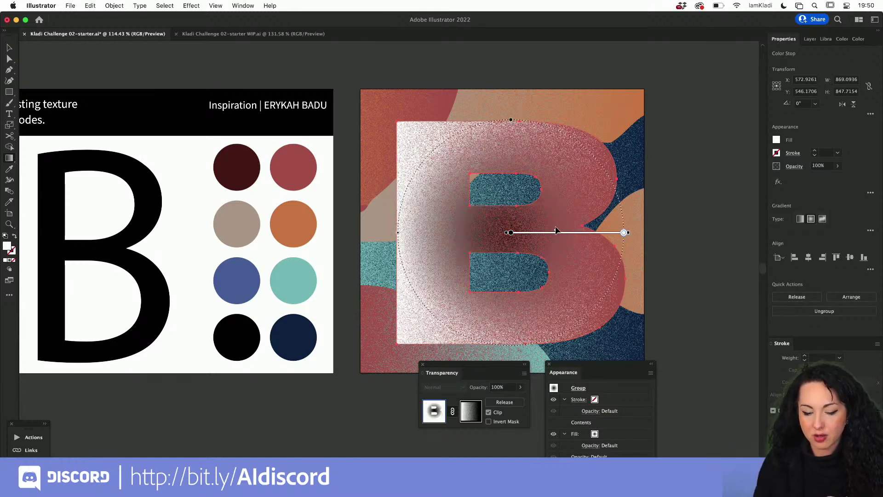
pyautogui.press('super+z')
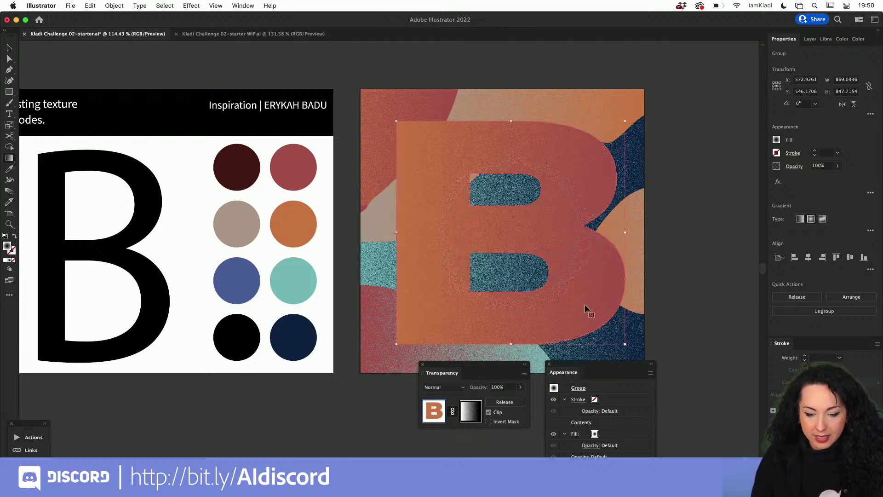
# Change the gradient of the grainy rectangle inside the letter B's opacity mask to radial.
pyautogui.click(474, 412)
pyautogui.click(537, 296)
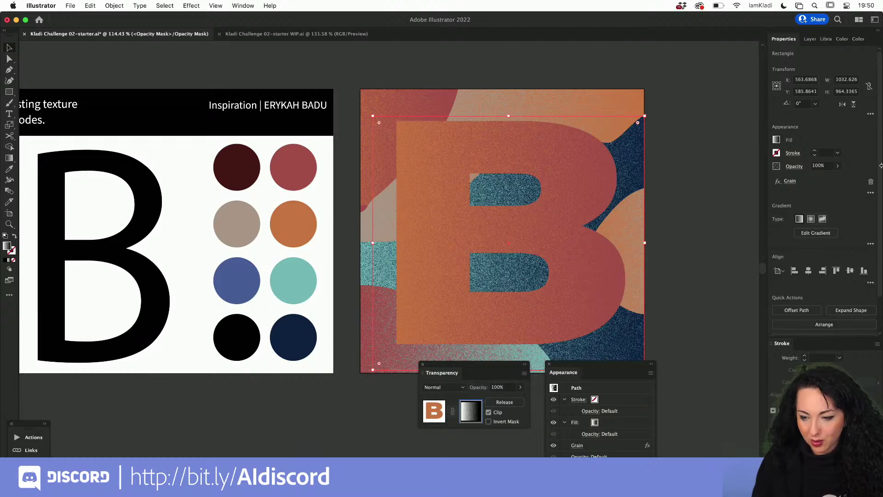
pyautogui.click(813, 233)
pyautogui.click(811, 219)
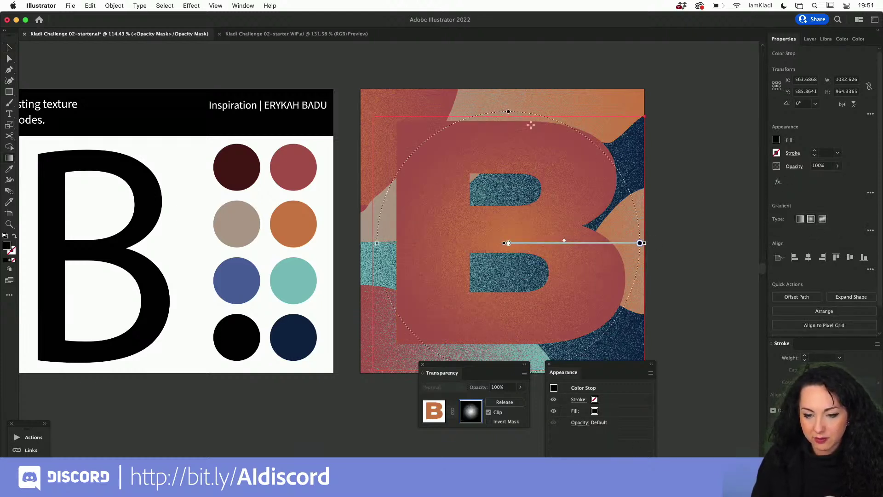
# Stretch the mask's radial gradient vertically into an ellipse reaching just above the artboard, and return to editing the artwork.
pyautogui.moveTo(507, 109); pyautogui.dragTo(501, 80)
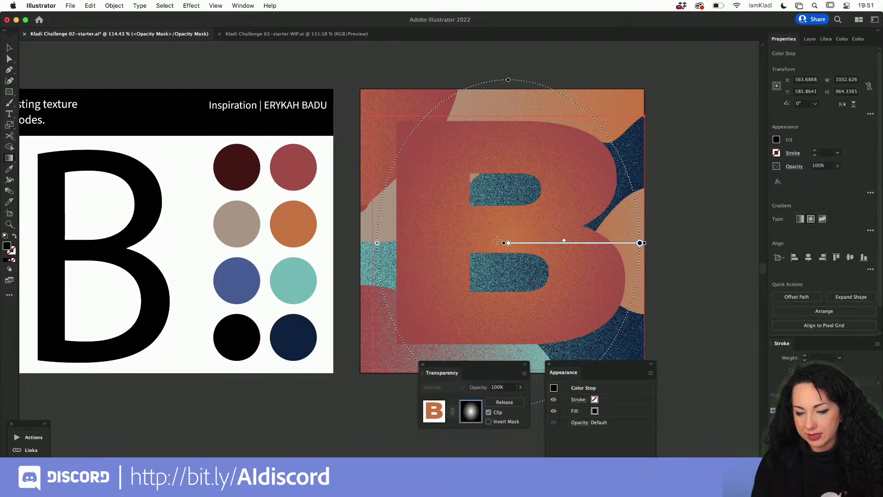
pyautogui.press('v')
pyautogui.click(699, 184)
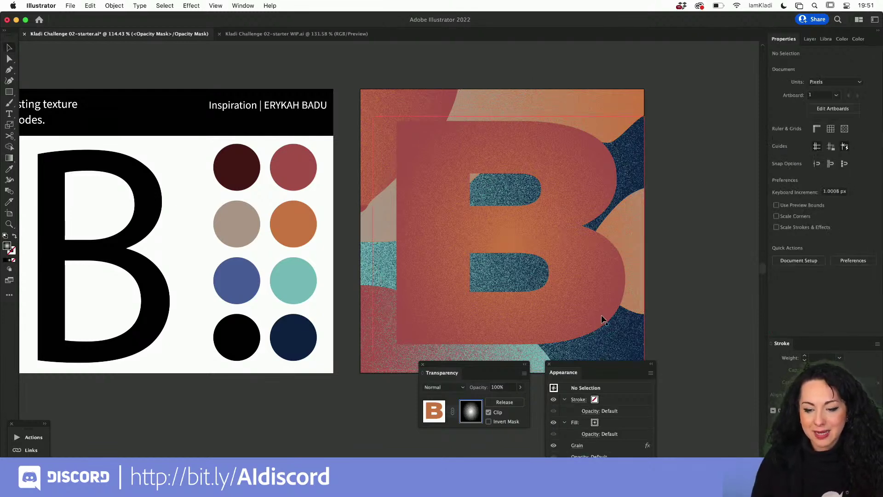
pyautogui.scroll(-3, 550, 243)
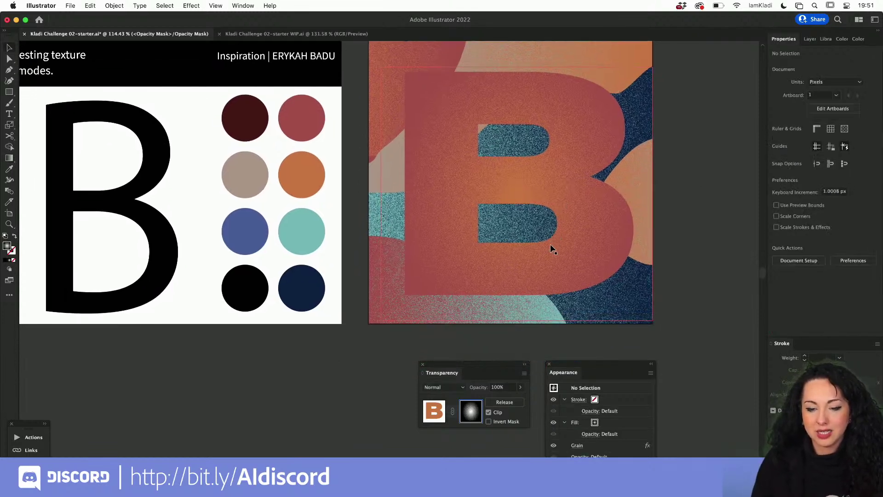
pyautogui.click(435, 410)
pyautogui.hscroll(3, 658, 268)
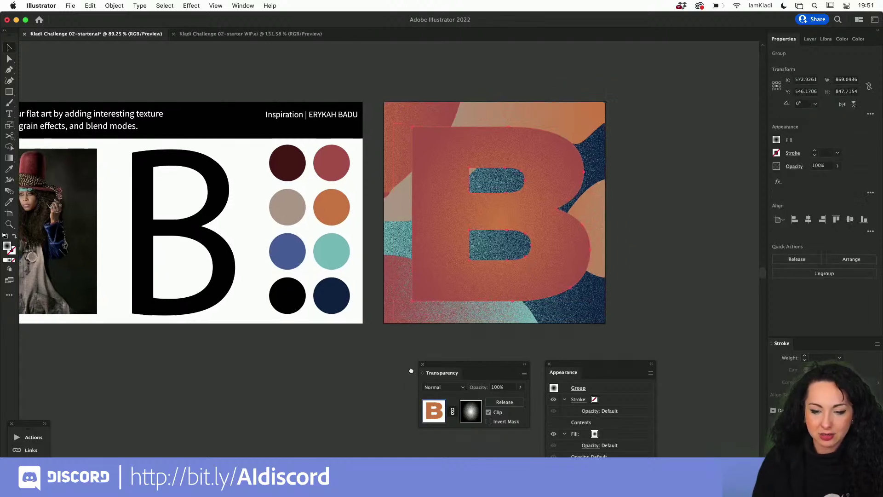
# Examine the shadow around the letter B in Kladi Challenge 02-starter WIP.ai, and return to the Kladi Challenge 02-starter.ai document.
pyautogui.click(810, 40)
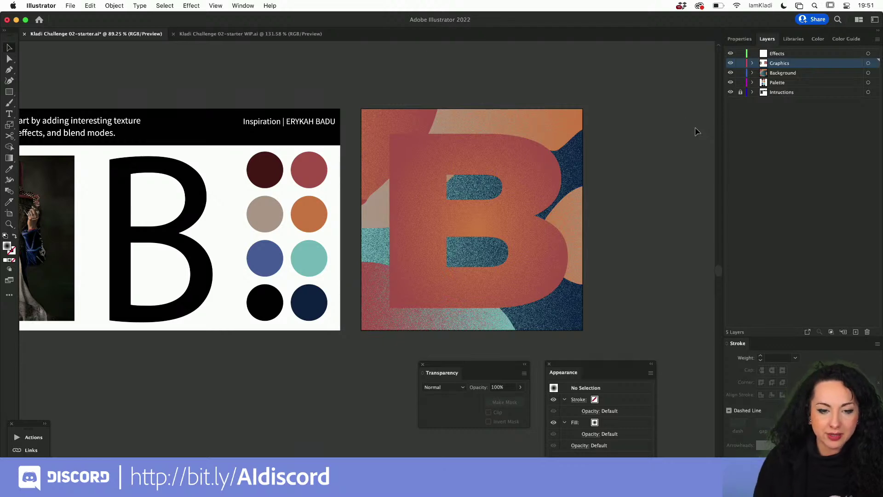
pyautogui.click(244, 35)
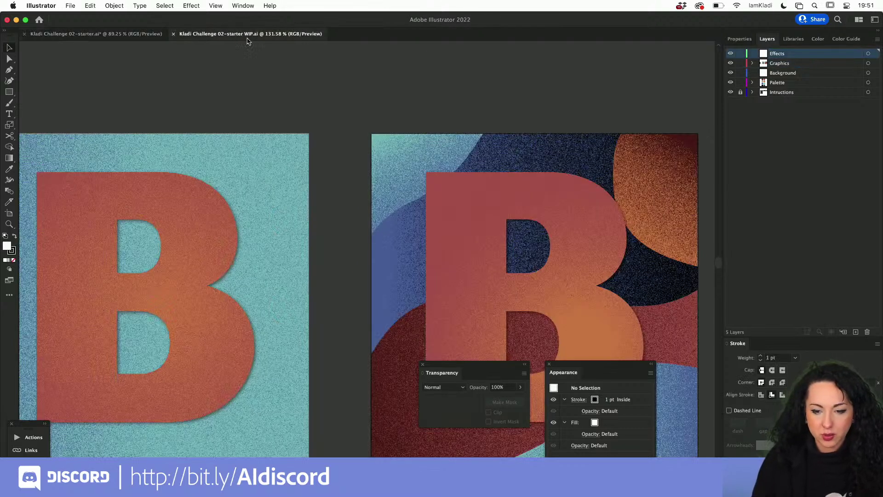
pyautogui.press('super+0')
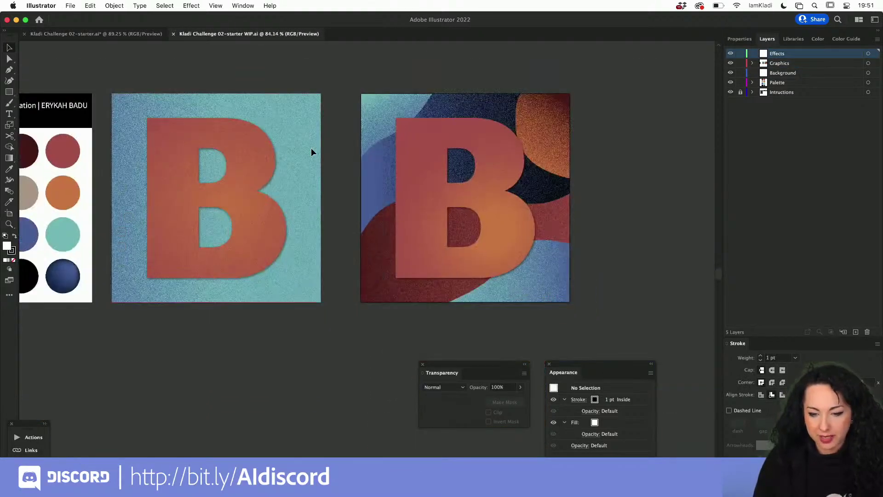
pyautogui.hscroll(-3, 311, 152)
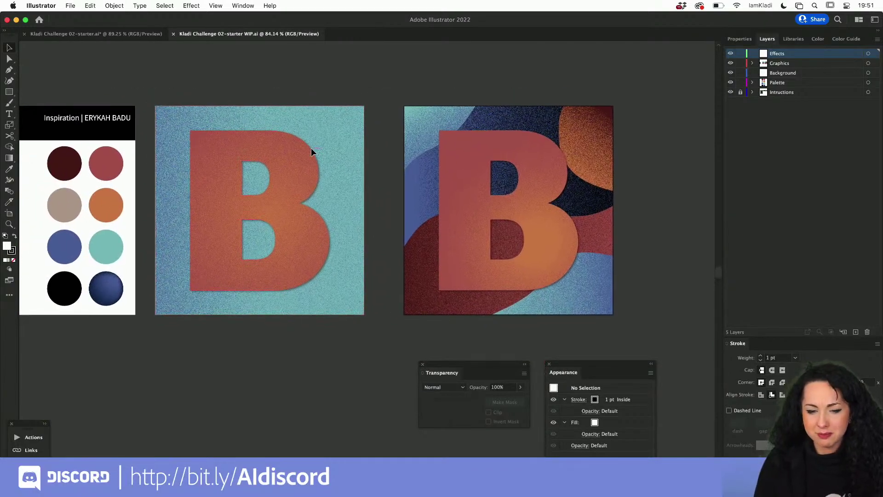
pyautogui.scroll(3, 311, 147)
pyautogui.scroll(3, 336, 233)
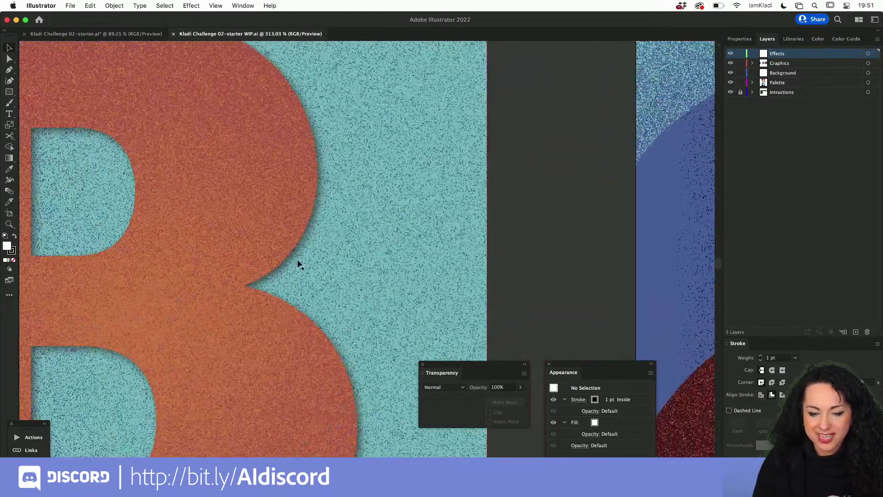
pyautogui.scroll(-5, 321, 235)
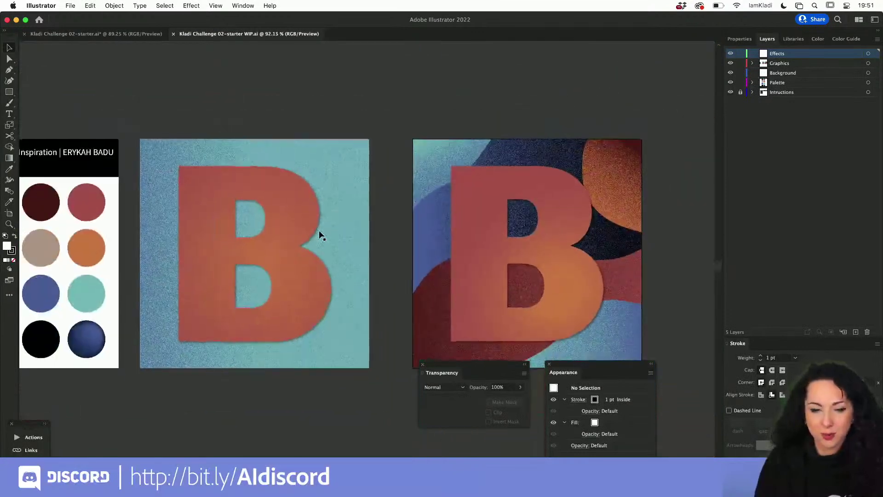
pyautogui.click(123, 37)
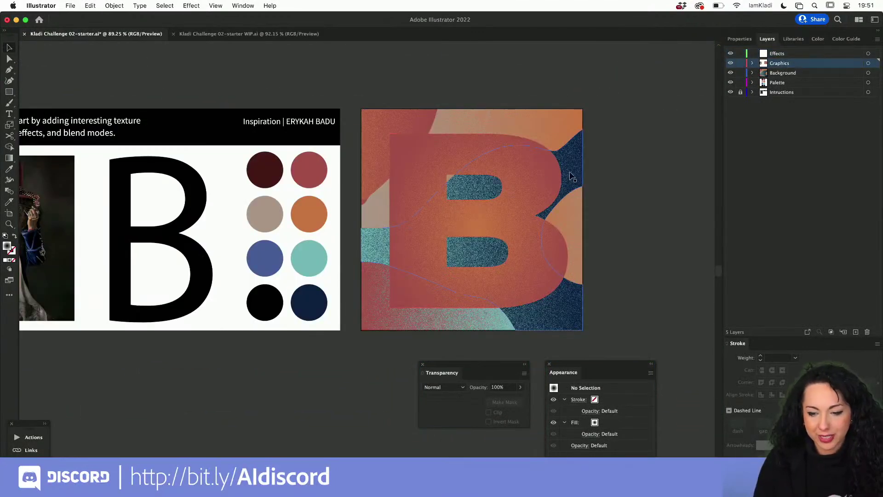
# Apply a Drop Shadow to the letter B group: Multiply, 75% opacity, 7 px X and Y offsets, 5 px blur, dark red colour 9B0C05.
pyautogui.click(497, 140)
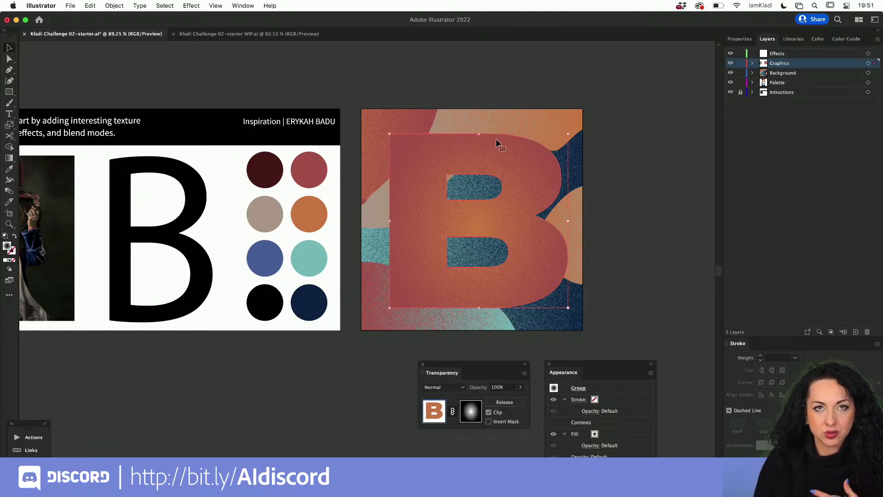
pyautogui.click(191, 5)
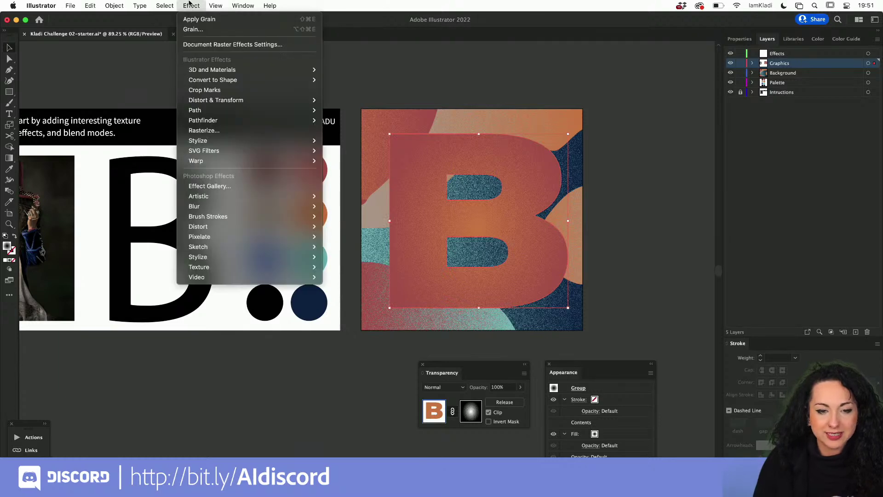
pyautogui.moveTo(257, 140)
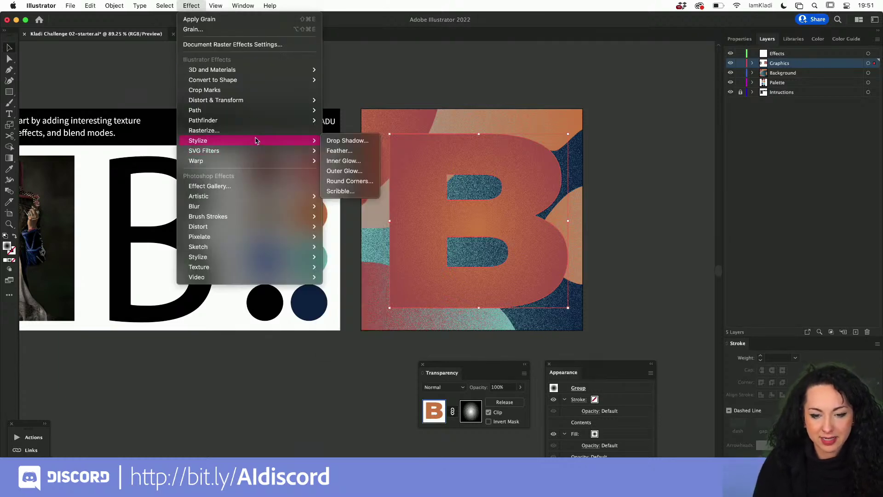
pyautogui.click(373, 146)
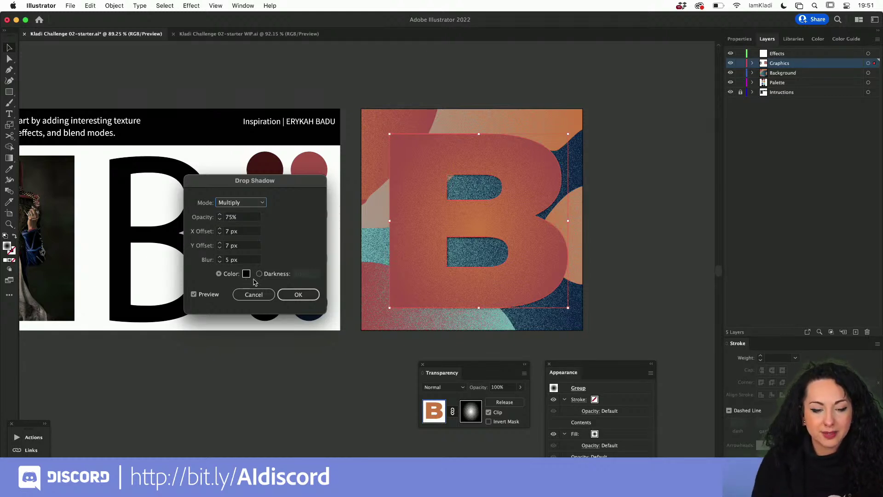
pyautogui.click(247, 276)
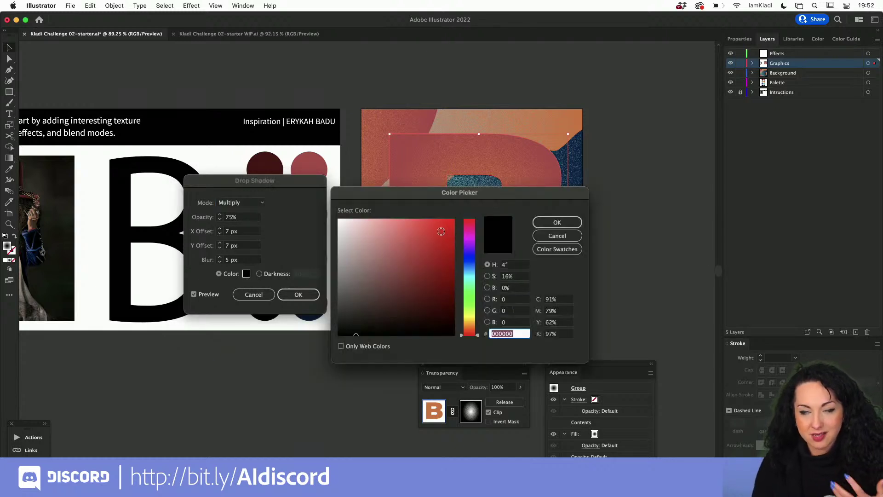
pyautogui.moveTo(439, 226); pyautogui.dragTo(451, 262)
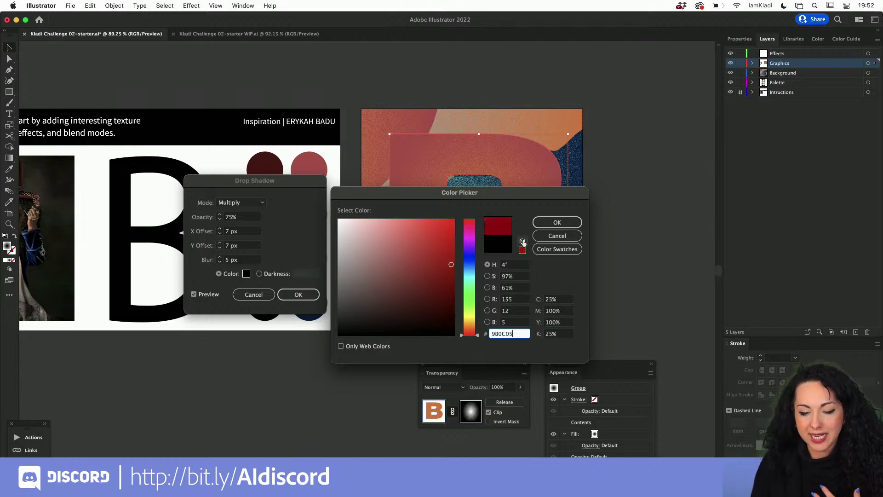
pyautogui.click(547, 222)
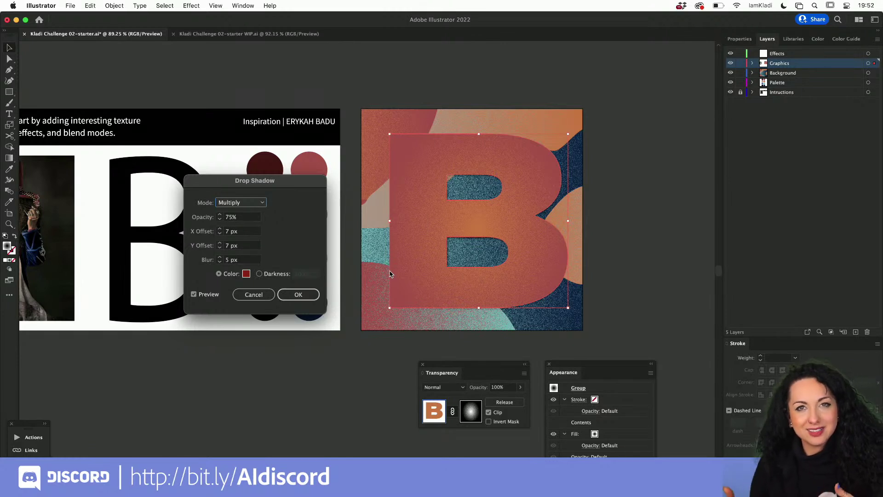
pyautogui.click(296, 297)
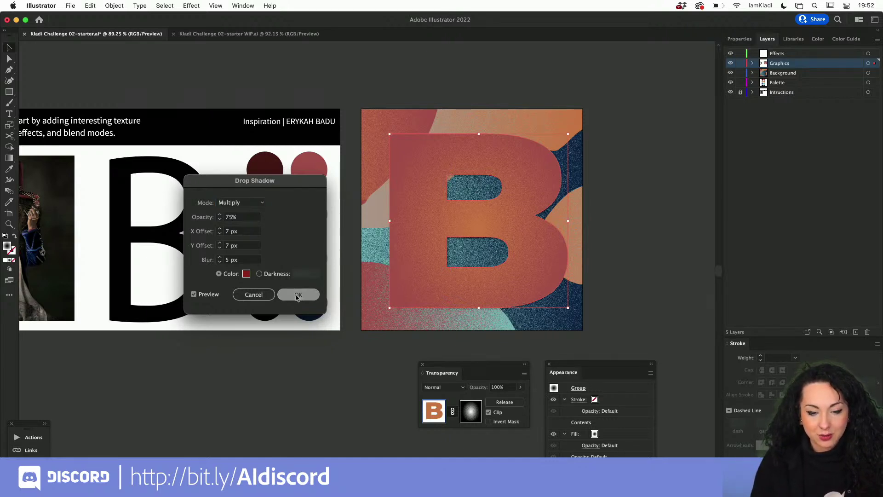
pyautogui.click(297, 297)
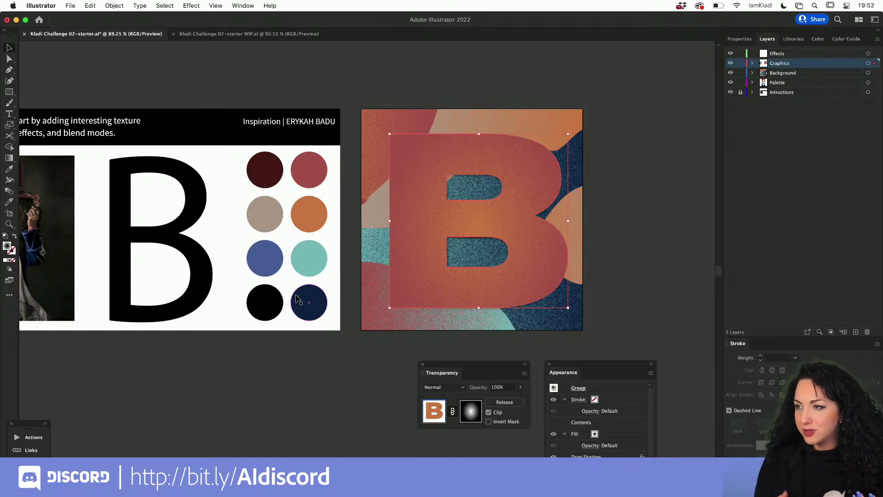
pyautogui.click(650, 202)
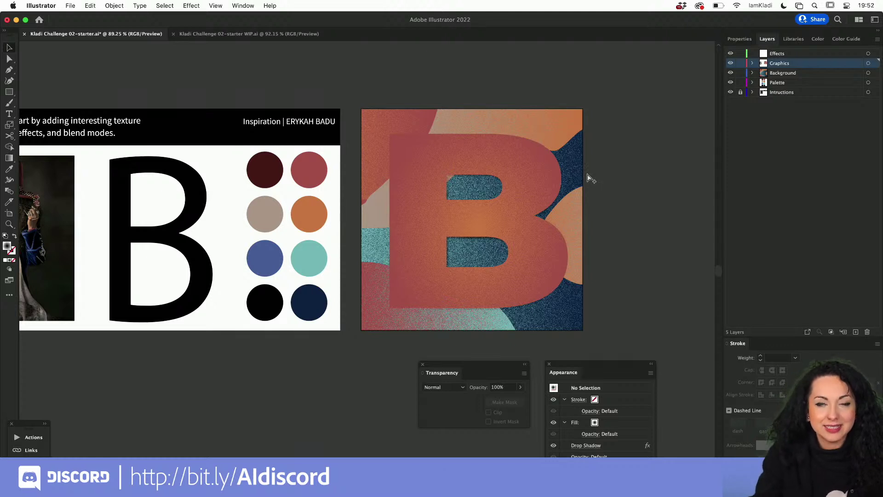
# Export the artboard for screens as a 1x JPG 100 with the file name prefix B.
pyautogui.press('alt+super+e')
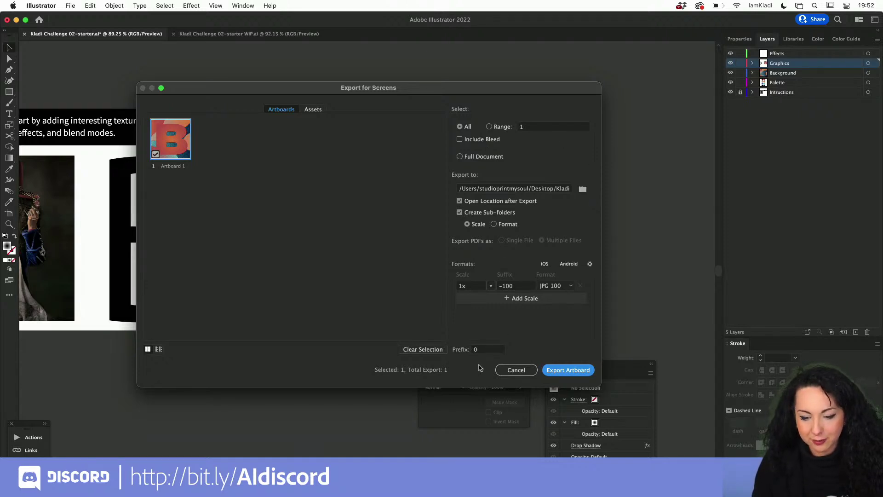
pyautogui.click(480, 350)
pyautogui.write('0')
pyautogui.press('BackSpace')
pyautogui.write('BH')
pyautogui.press('BackSpace')
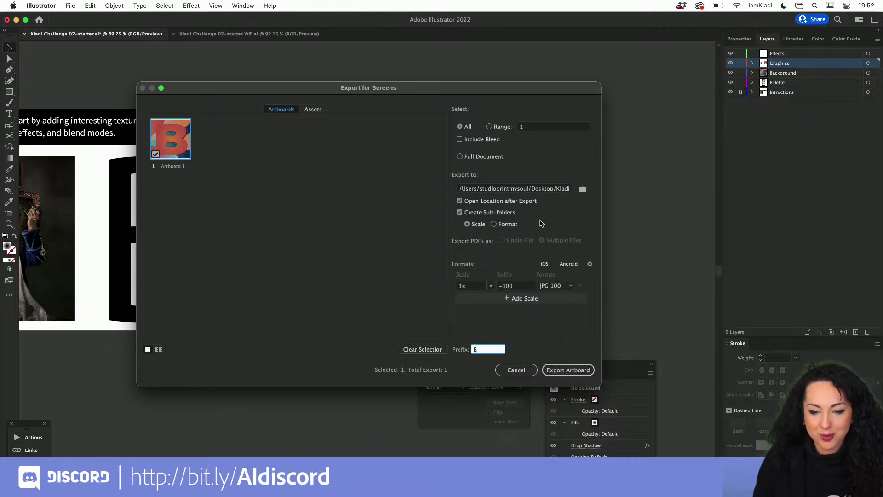
pyautogui.click(571, 371)
# Open the exported BArtboard 1-100.jpg from the 1x folder in Preview to check it.
pyautogui.click(398, 223)
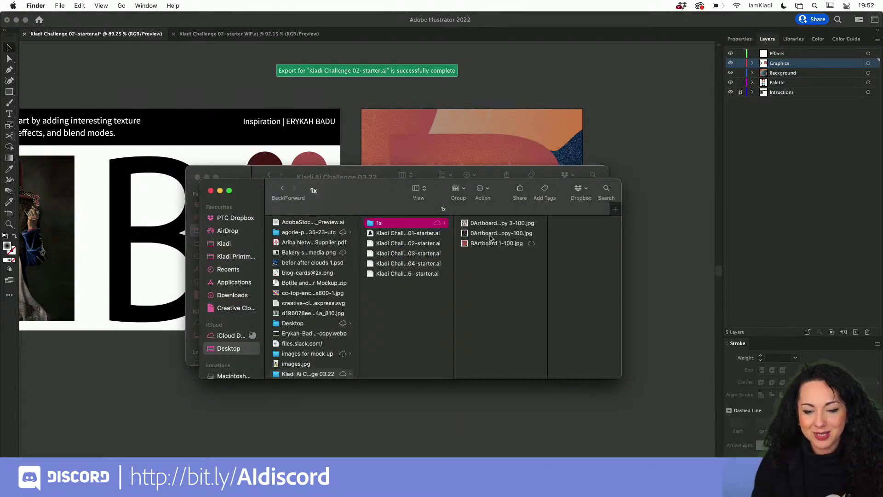
pyautogui.click(488, 244)
pyautogui.doubleClick(462, 243)
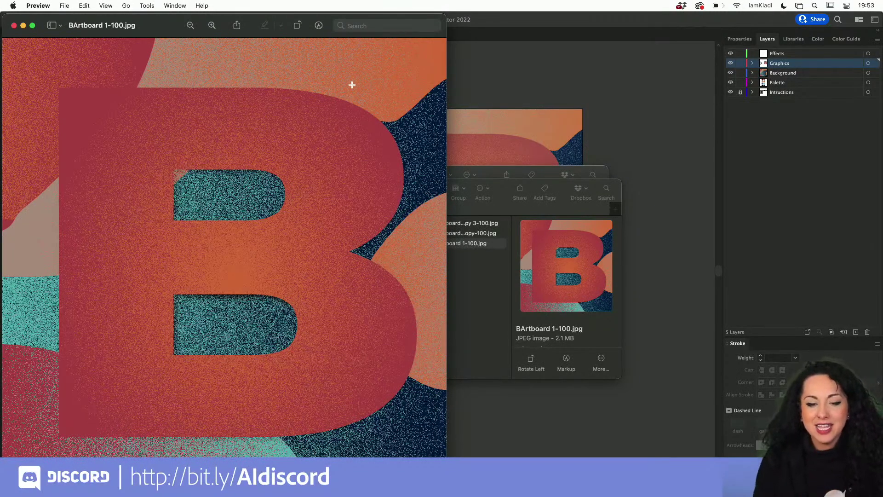
# Switch to Google Chrome and open the challenge channel of the Adobe Illustrator Discord server.
pyautogui.moveTo(395, 453)
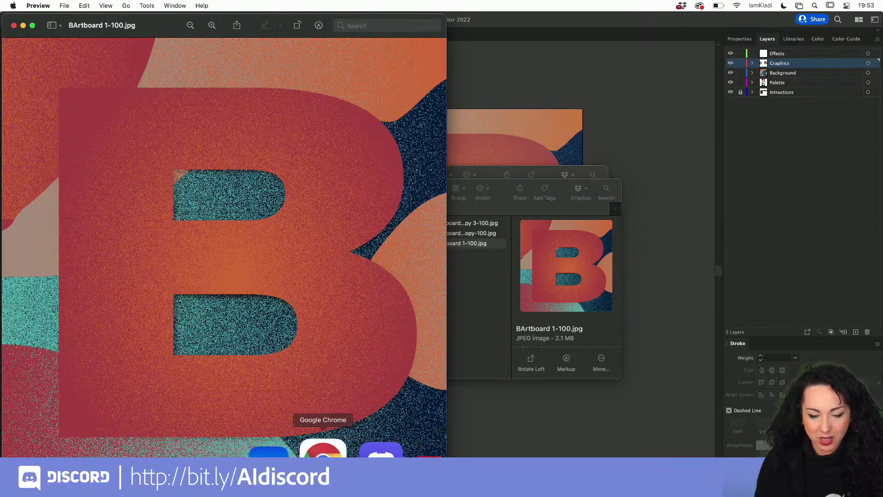
pyautogui.click(323, 451)
pyautogui.scroll(-2, 364, 322)
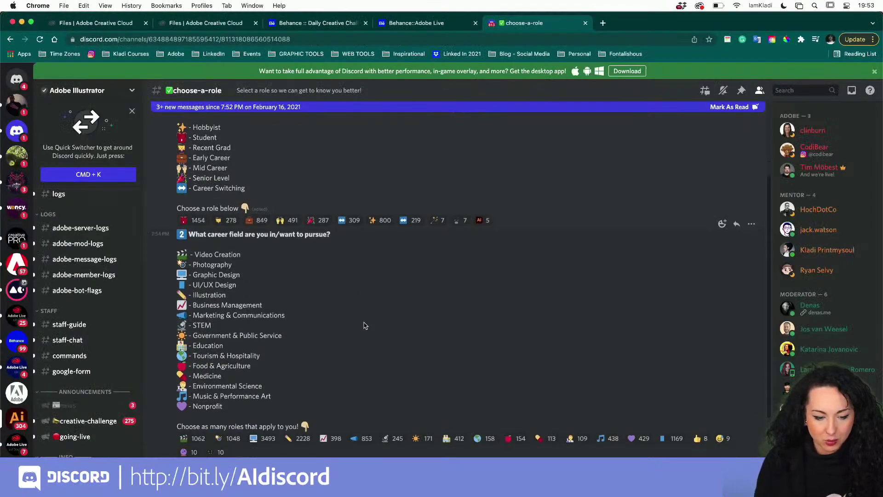
pyautogui.scroll(-5, 85, 326)
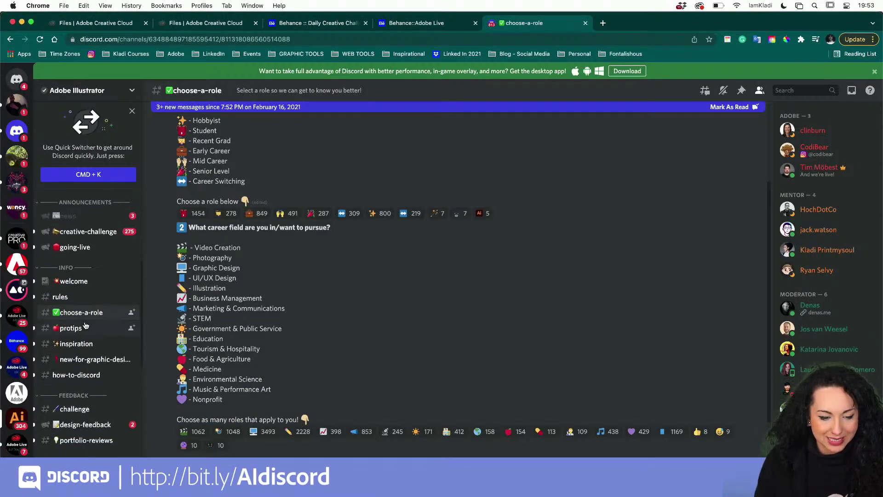
pyautogui.click(74, 409)
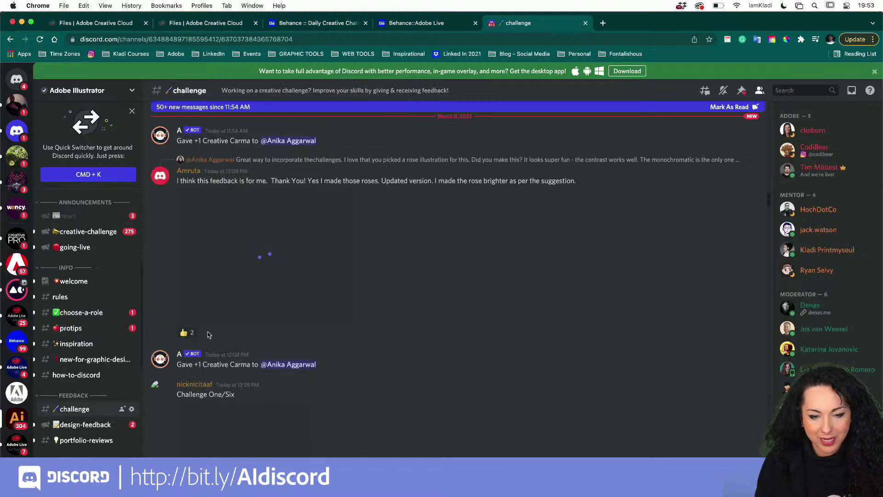
# Post BArtboard 1-100.jpg from Finder in the challenge channel with the message "Illustration challenge - B".
pyautogui.moveTo(296, 465)
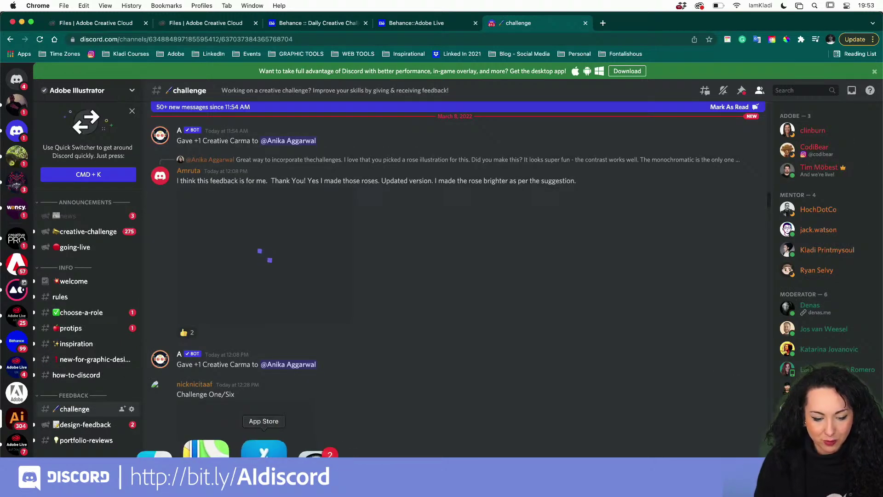
pyautogui.click(226, 456)
pyautogui.moveTo(458, 243); pyautogui.dragTo(364, 433)
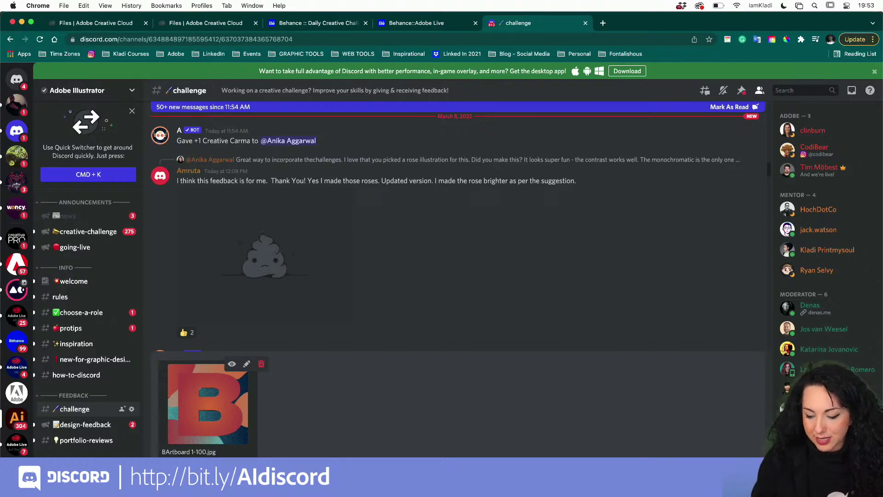
pyautogui.press('Return')
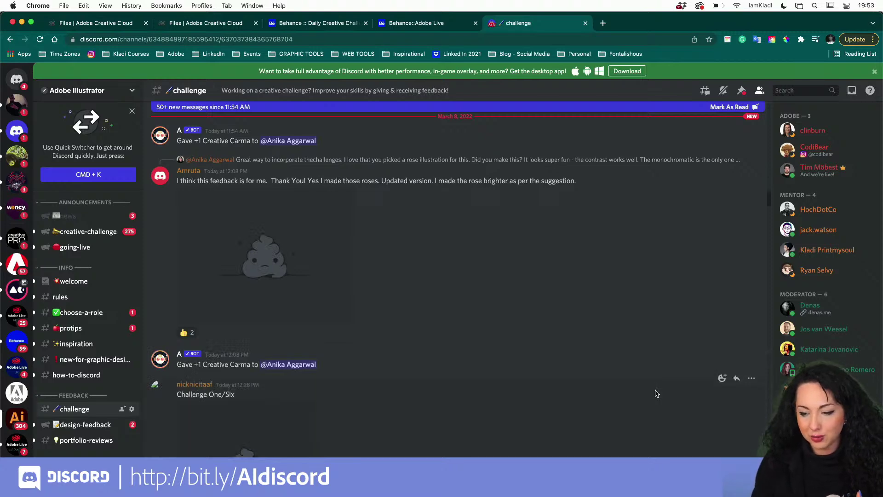
# Find the newly posted letter B artwork among the latest channel messages and reload the page to view its image.
pyautogui.scroll(-10, 657, 390)
pyautogui.scroll(-1, 653, 390)
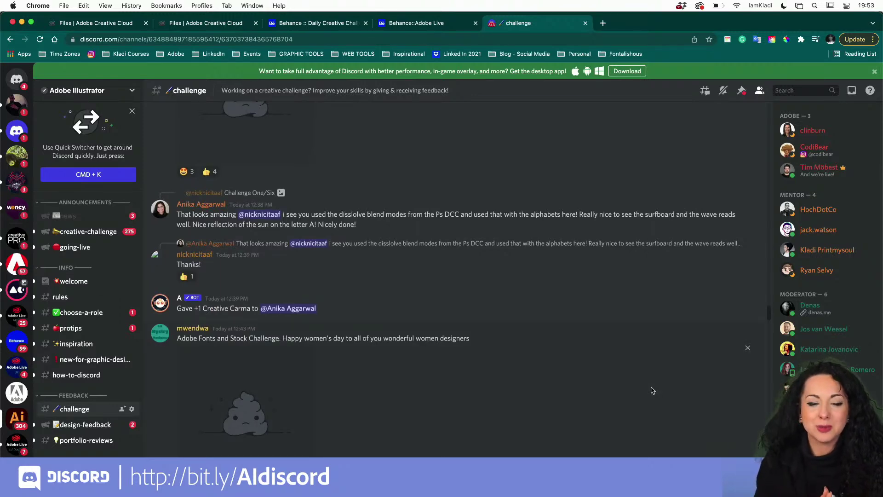
pyautogui.scroll(-10, 653, 391)
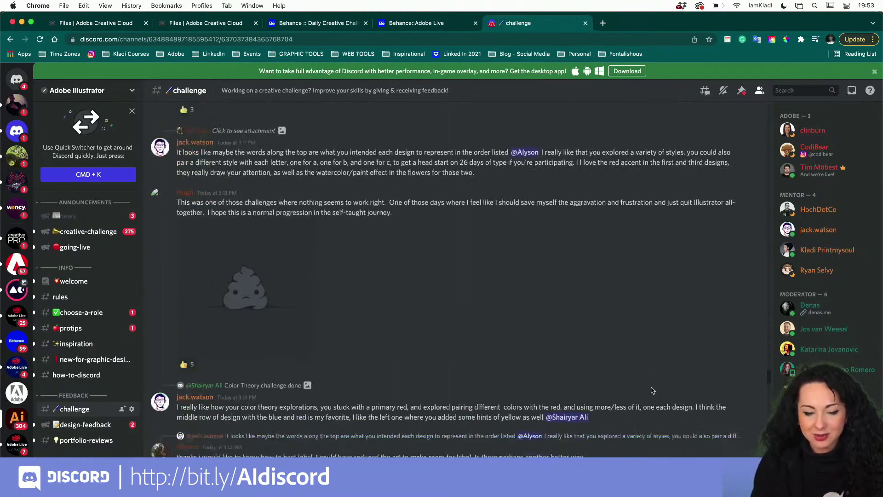
pyautogui.scroll(-10, 653, 391)
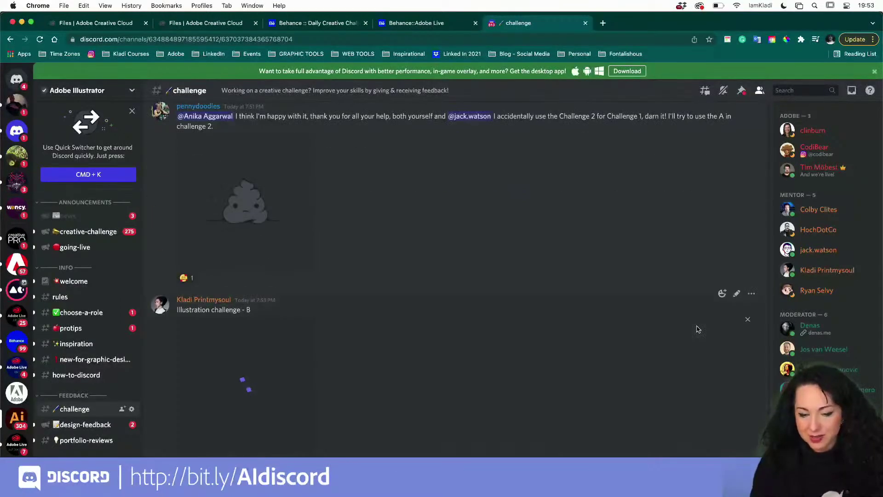
pyautogui.click(590, 36)
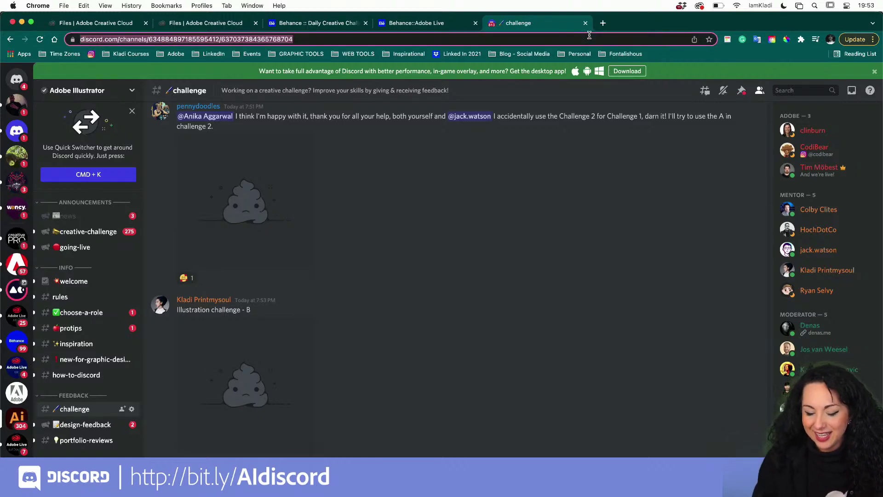
pyautogui.press('Return')
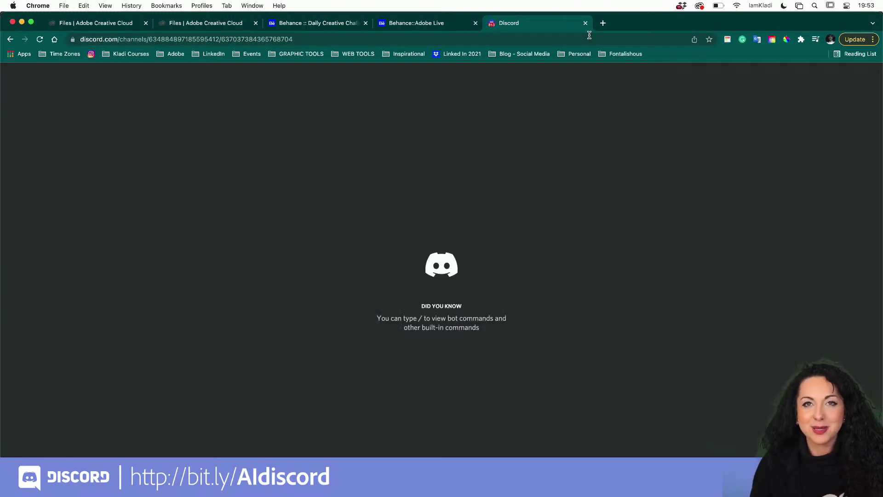